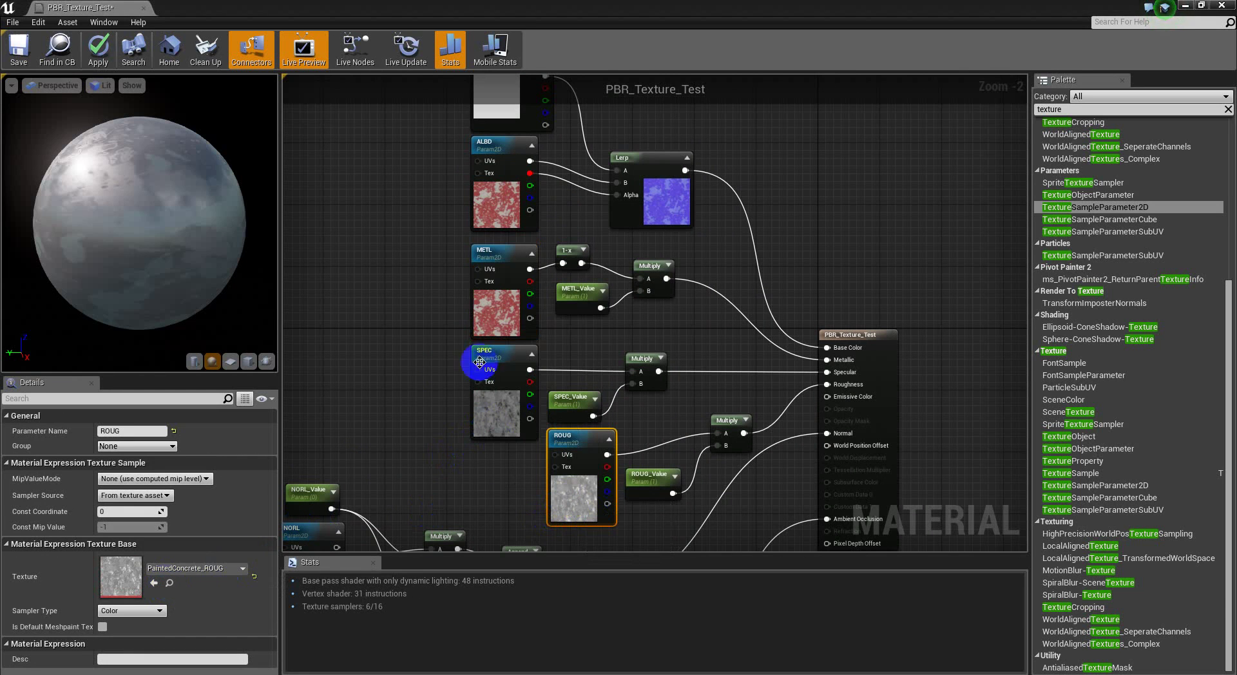
- Assign the PaintedConcrete_ROUG texture to the METL texture parameter and check it on the preview sphere
left_click(497, 301)
left_click(186, 574)
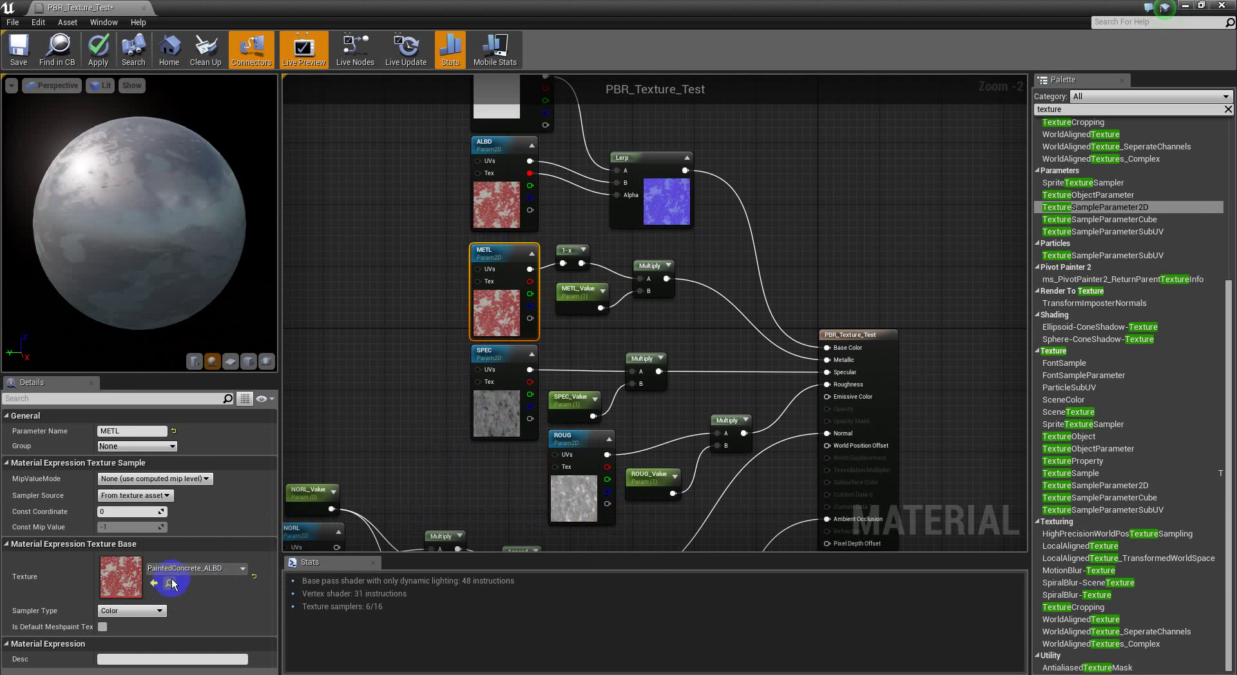
left_click(154, 584)
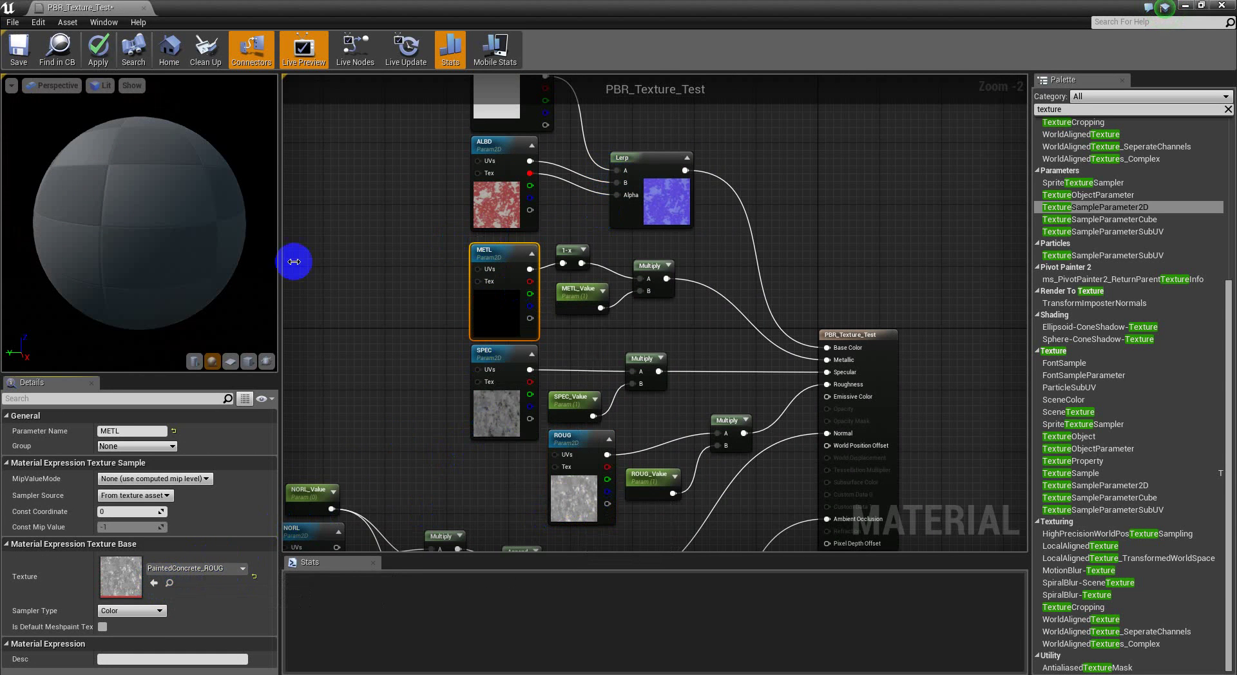
mouse_move(158, 243)
left_mouse_down()
mouse_move(561, 210)
mouse_move(284, 279)
mouse_move(196, 385)
mouse_move(297, 424)
mouse_move(724, 141)
mouse_move(580, 143)
mouse_move(461, 274)
mouse_move(449, 176)
mouse_move(589, 144)
mouse_move(78, 228)
left_mouse_up()
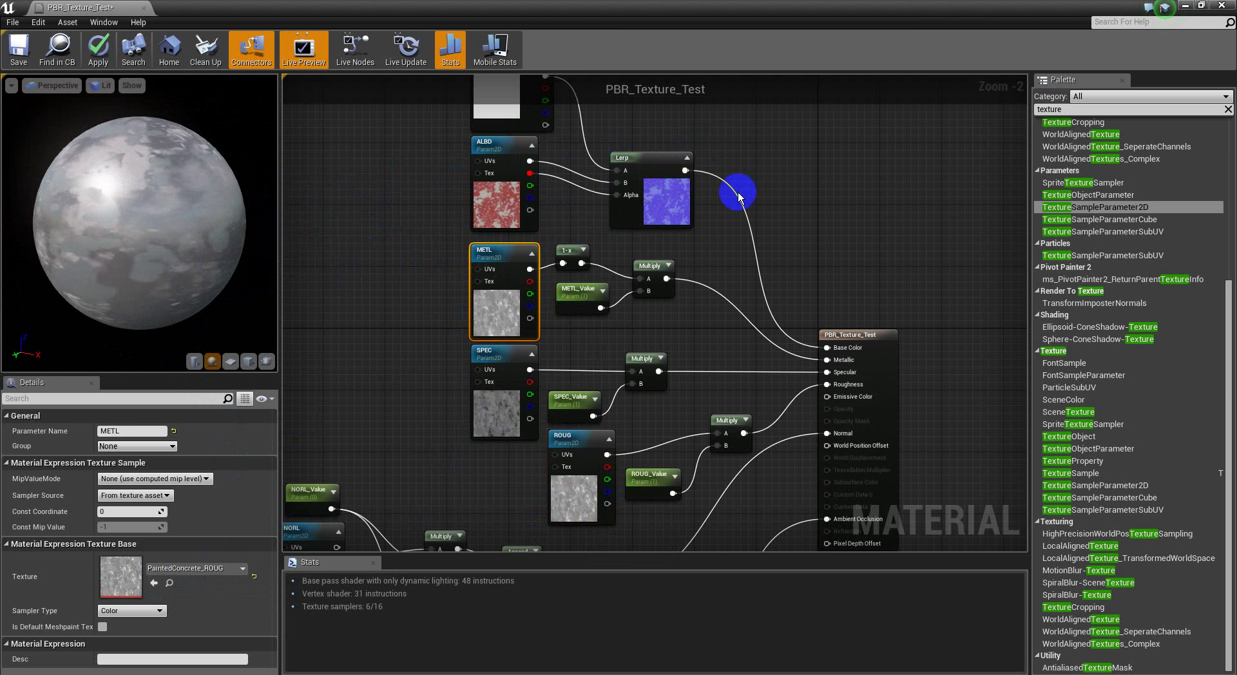
- Examine the ALBD, METL, SPEC, ROUG and AO texture nodes and the 1-x node in the material graph
right_click_drag(750, 196, 754, 281)
left_click(510, 268)
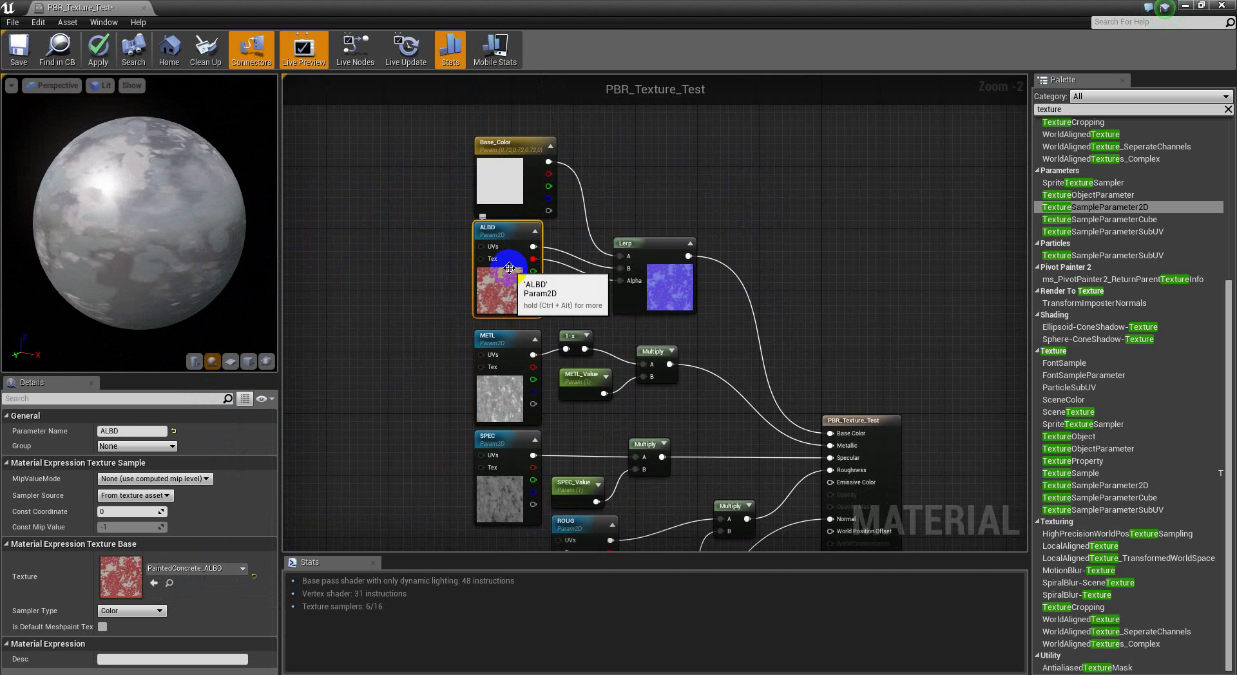
right_click_drag(834, 292, 828, 214)
left_click(480, 316)
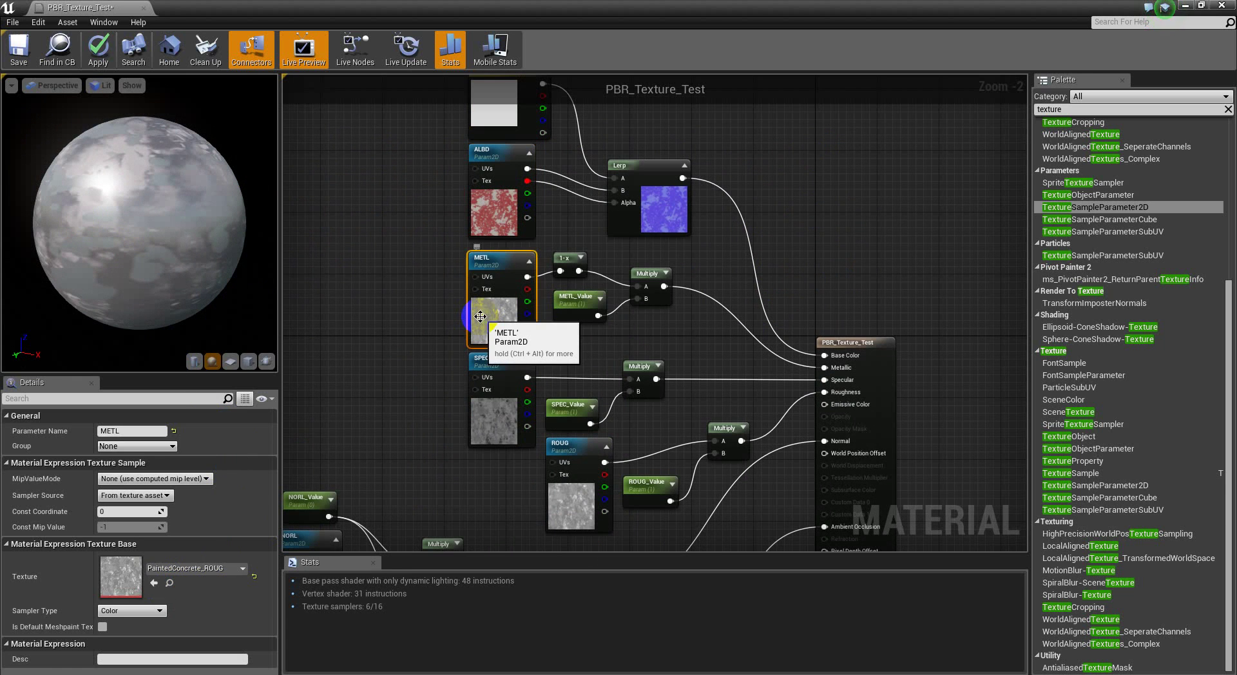
left_click(571, 260)
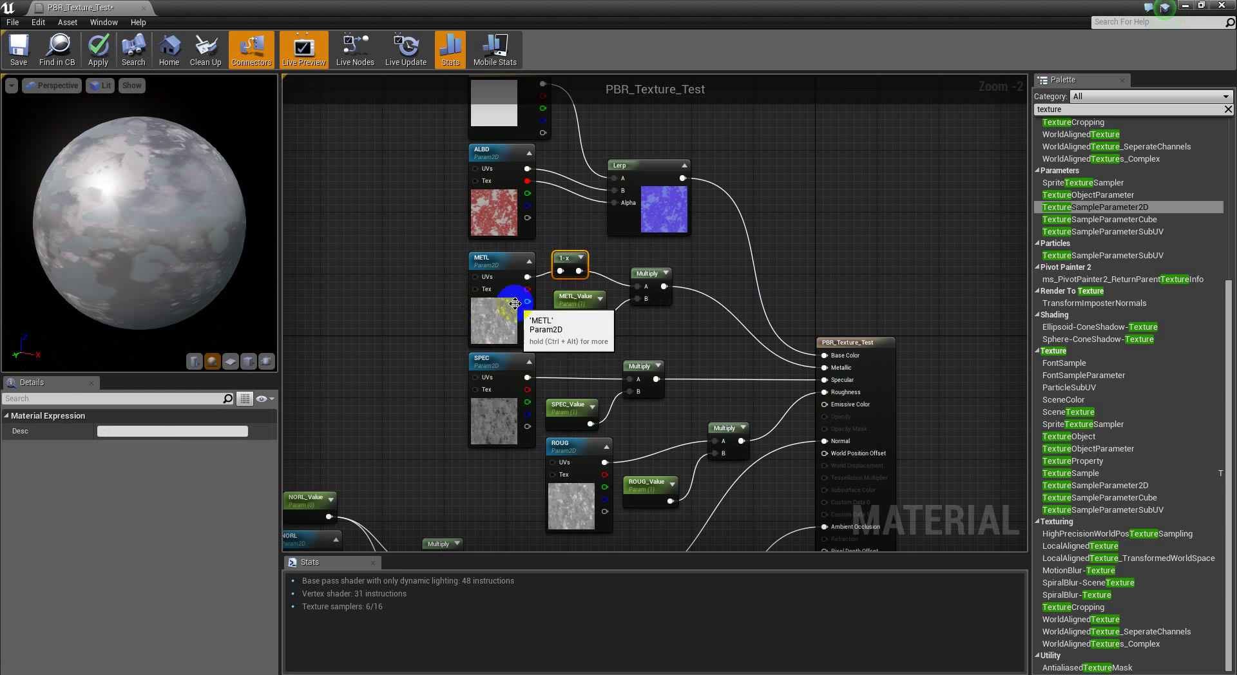
left_click(570, 257)
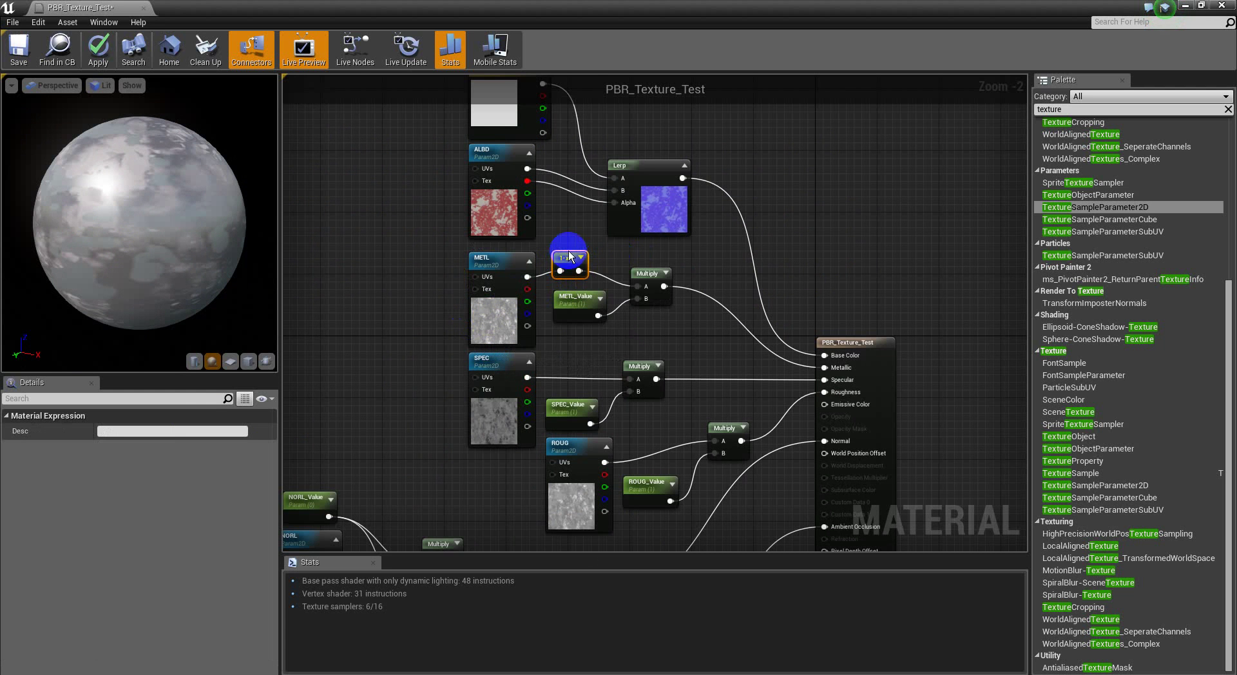
right_click_drag(450, 359, 461, 280)
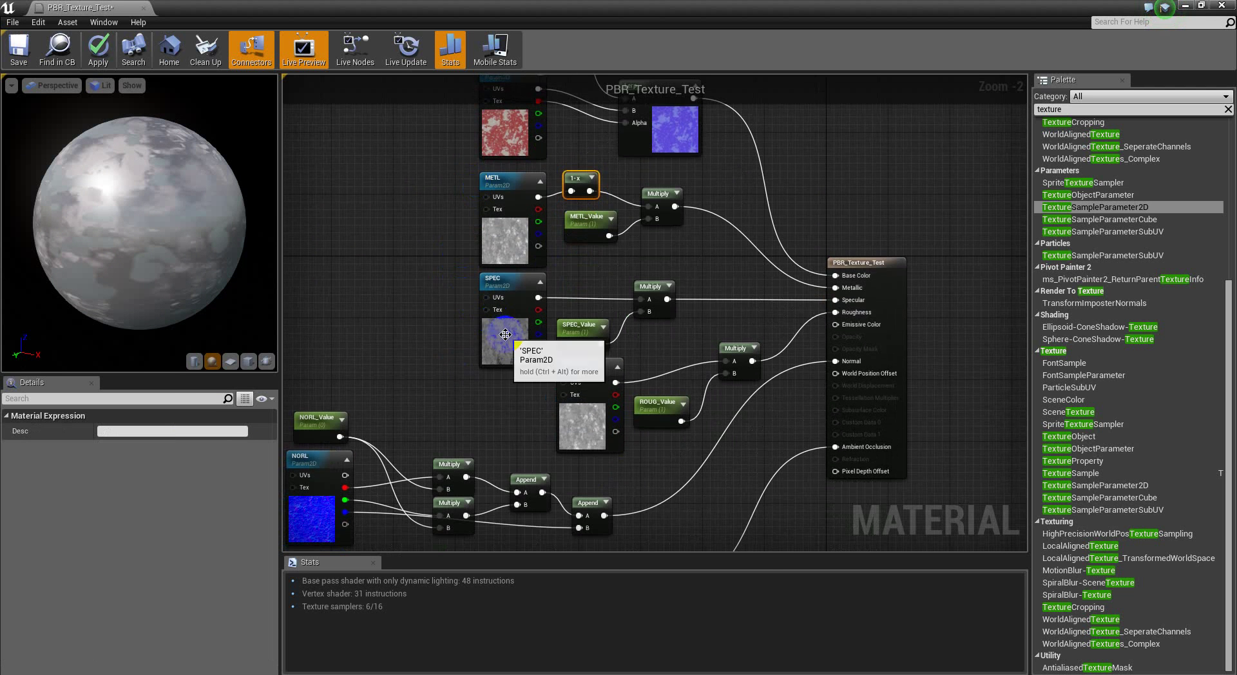
left_click(509, 319)
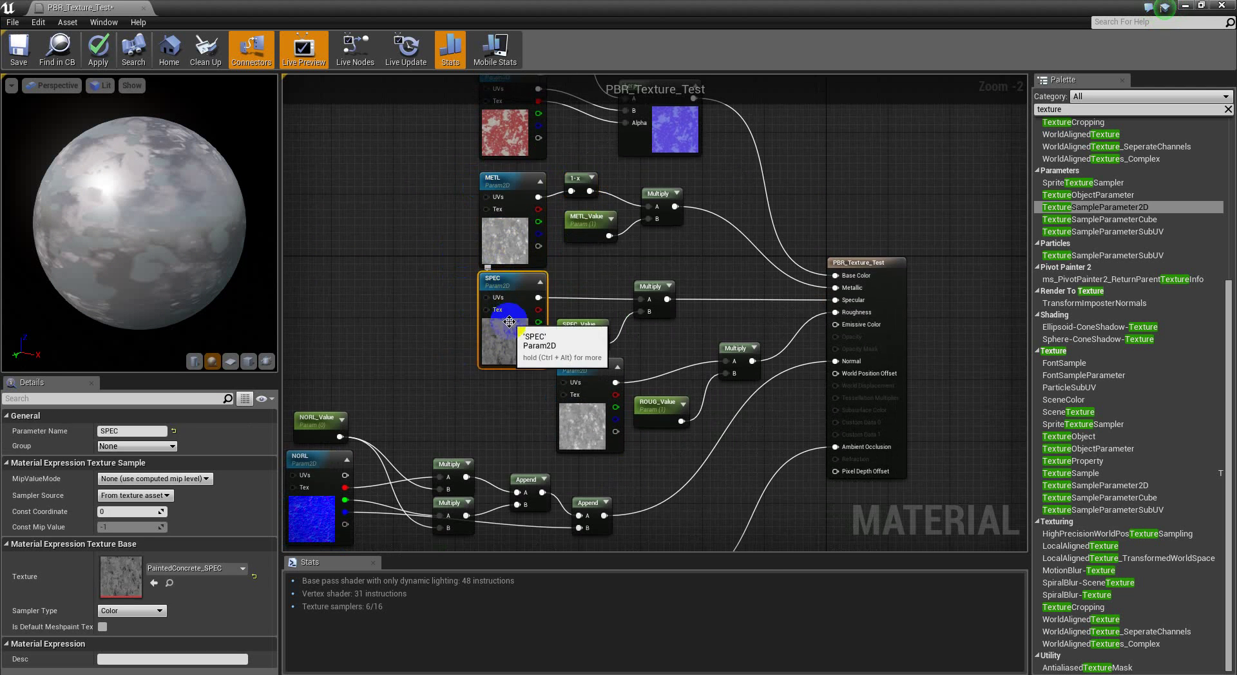
left_click(591, 426)
right_click_drag(712, 489, 794, 367)
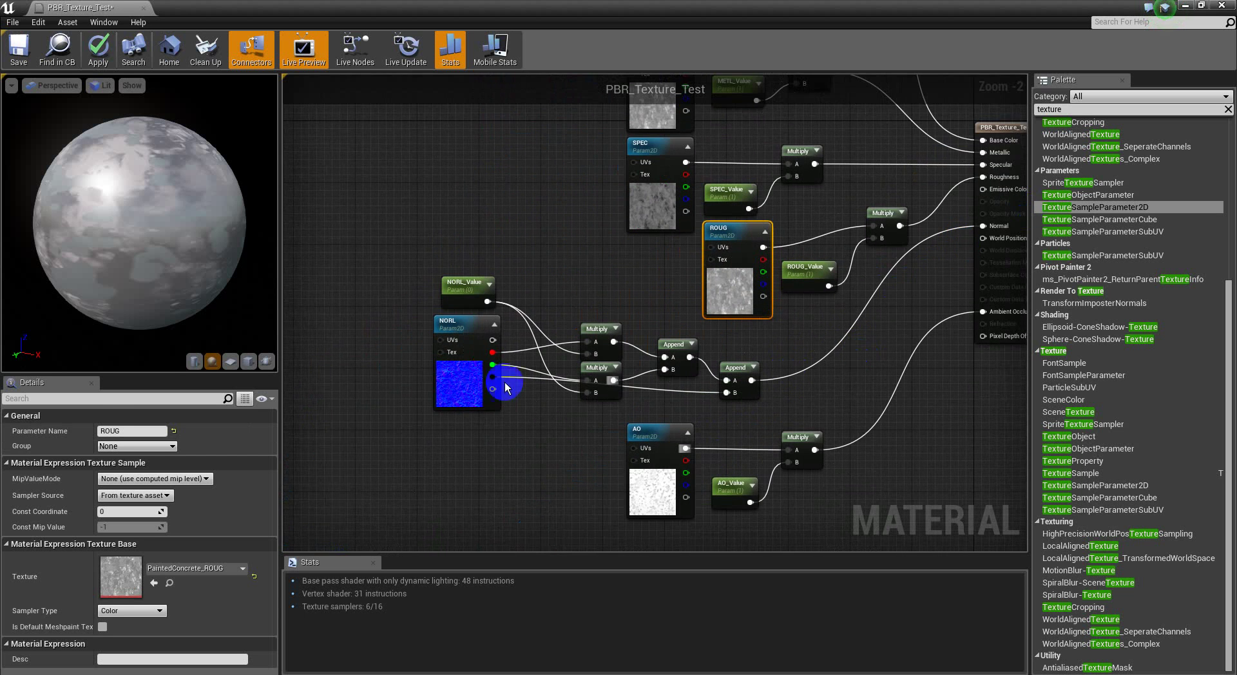
right_click_drag(533, 491, 516, 428)
left_click(581, 424)
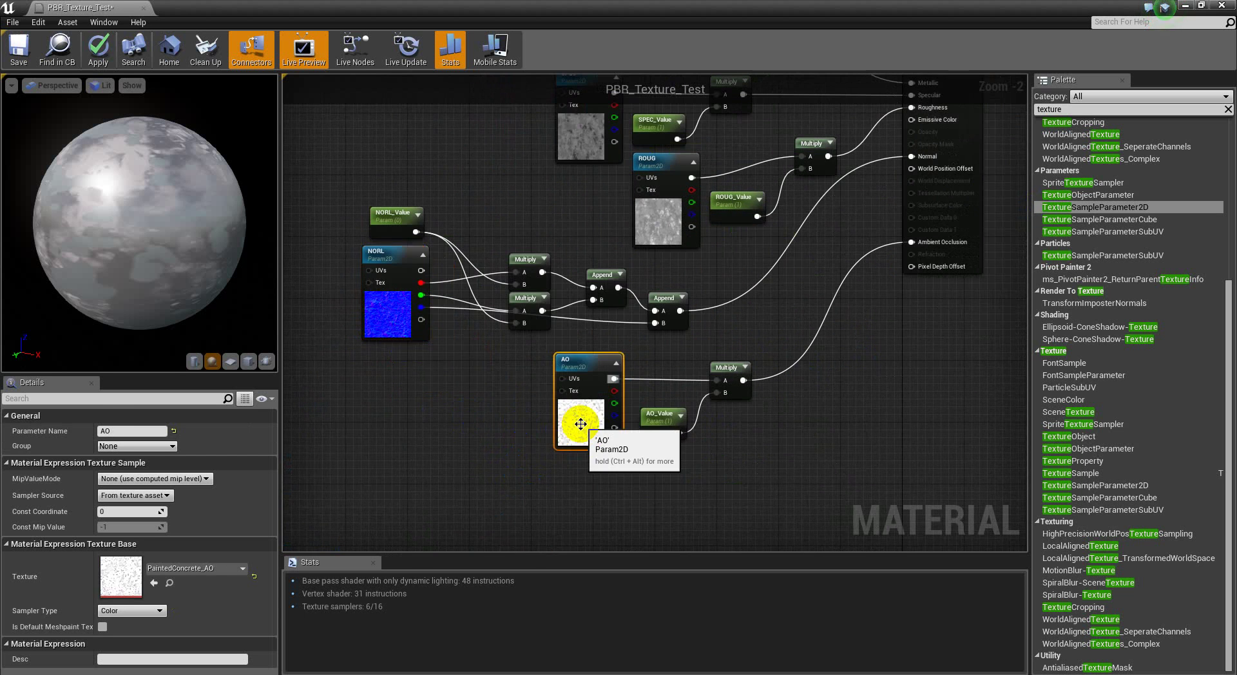
mouse_move(786, 304)
right_mouse_down()
mouse_move(729, 394)
mouse_move(715, 451)
right_mouse_up()
right_click_drag(761, 186, 729, 228)
left_click(855, 146)
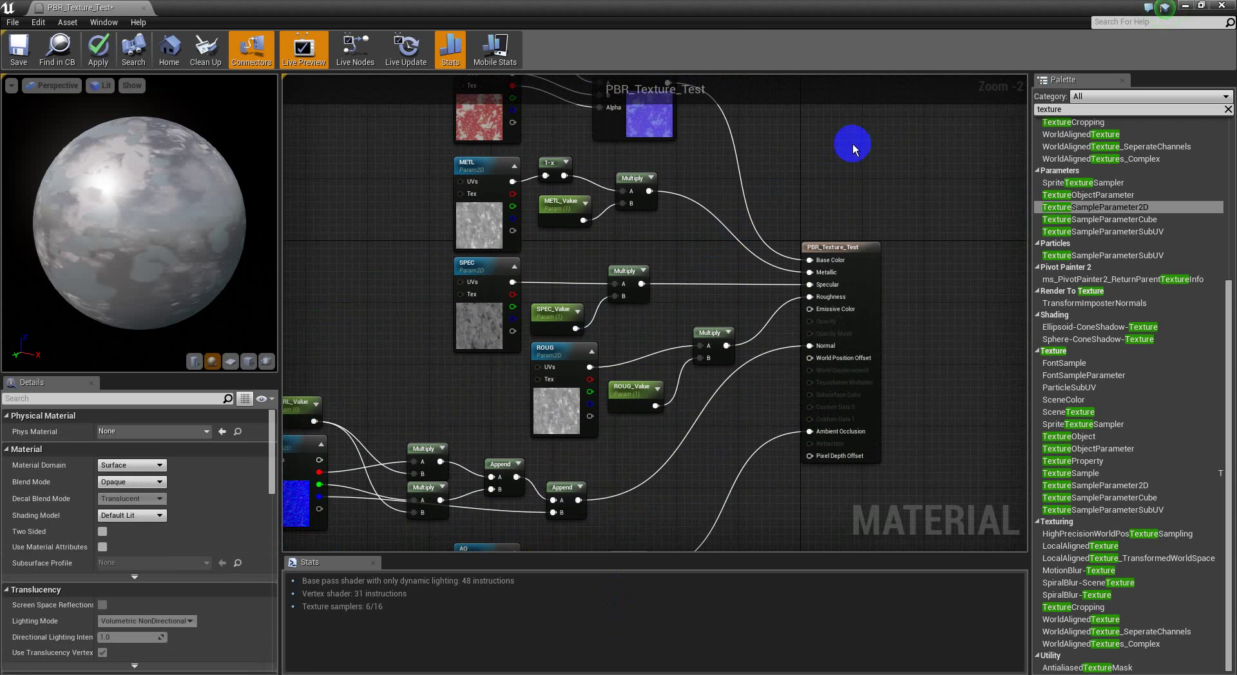
left_click_drag(572, 220, 370, 242)
- Set the Base_Color parameter to a neutral grey with a value of 0.64
right_click_drag(711, 262, 689, 426)
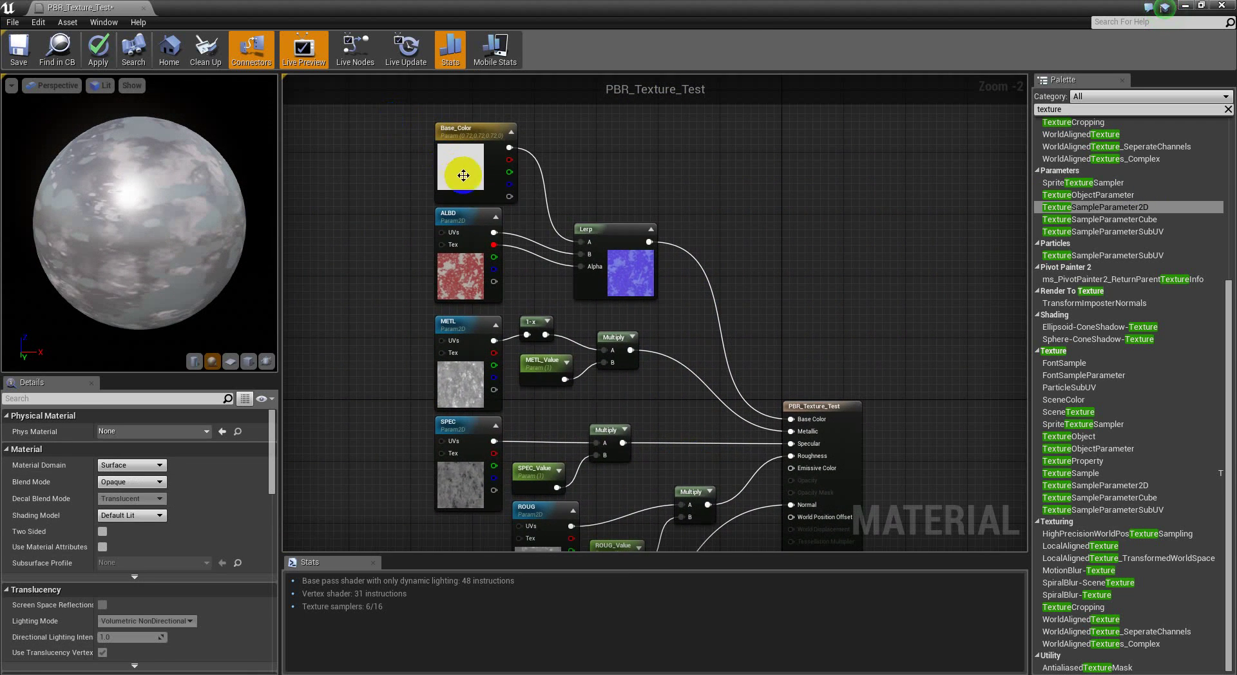
double_click(457, 171)
left_click_drag(656, 256, 656, 310)
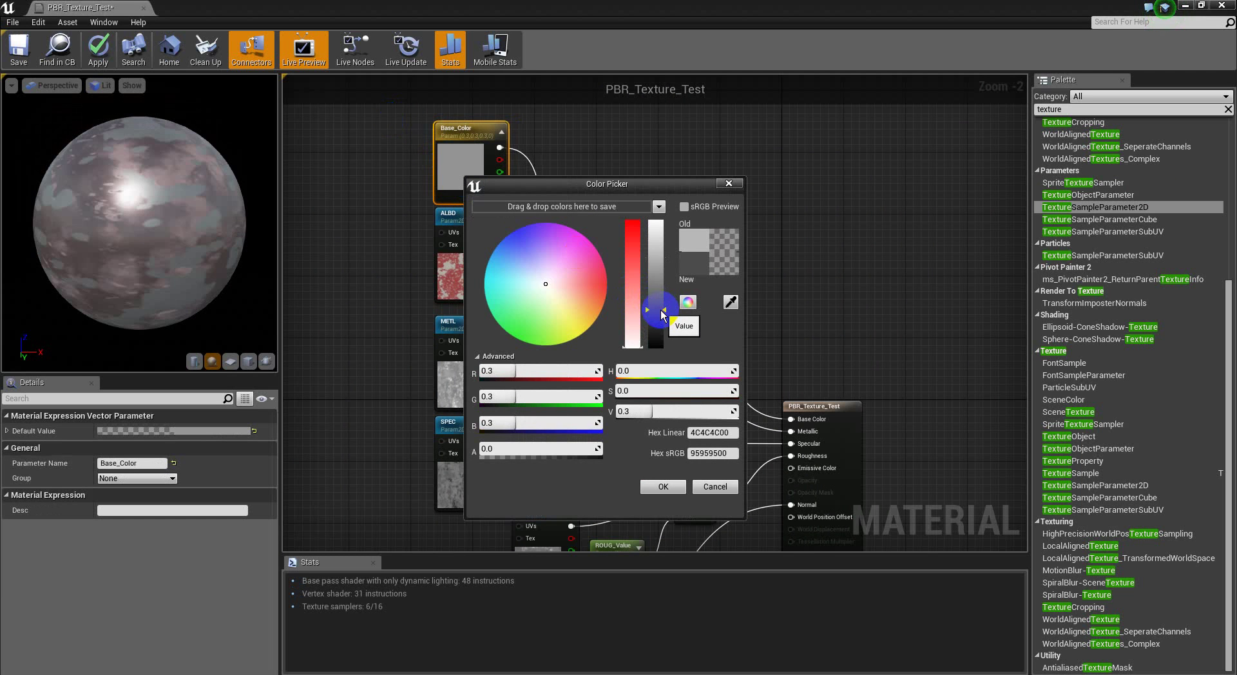
left_click(654, 253)
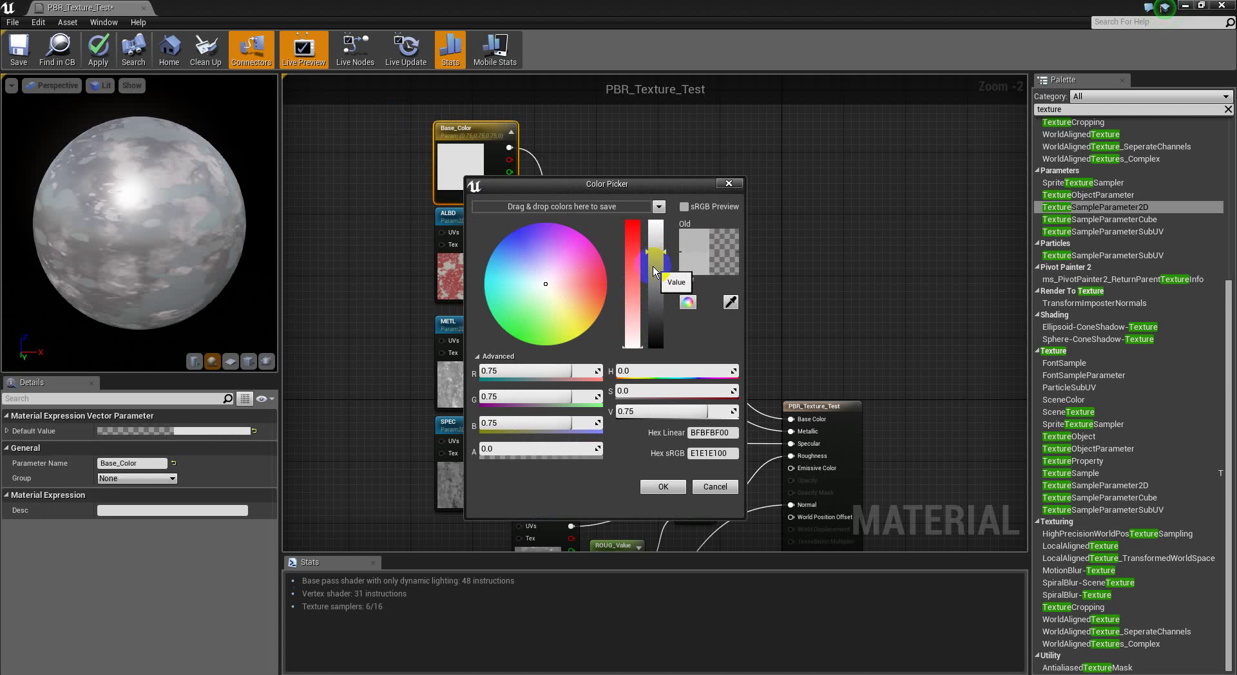
left_click(653, 266)
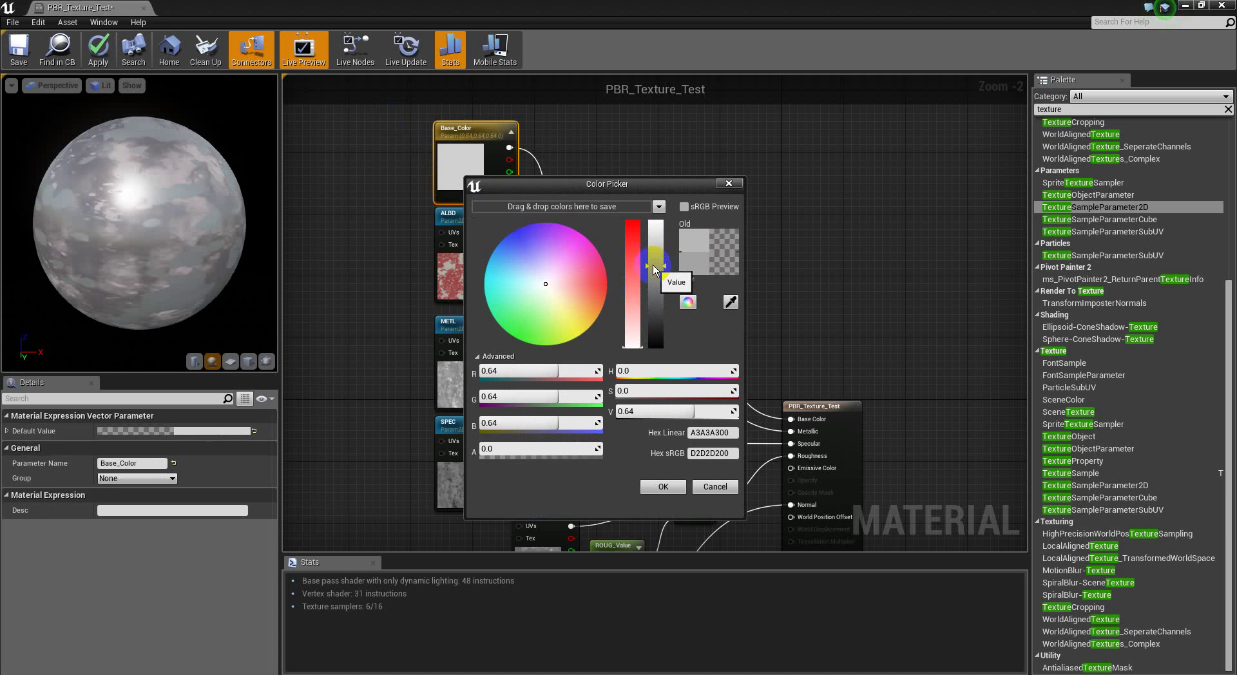
left_click(663, 487)
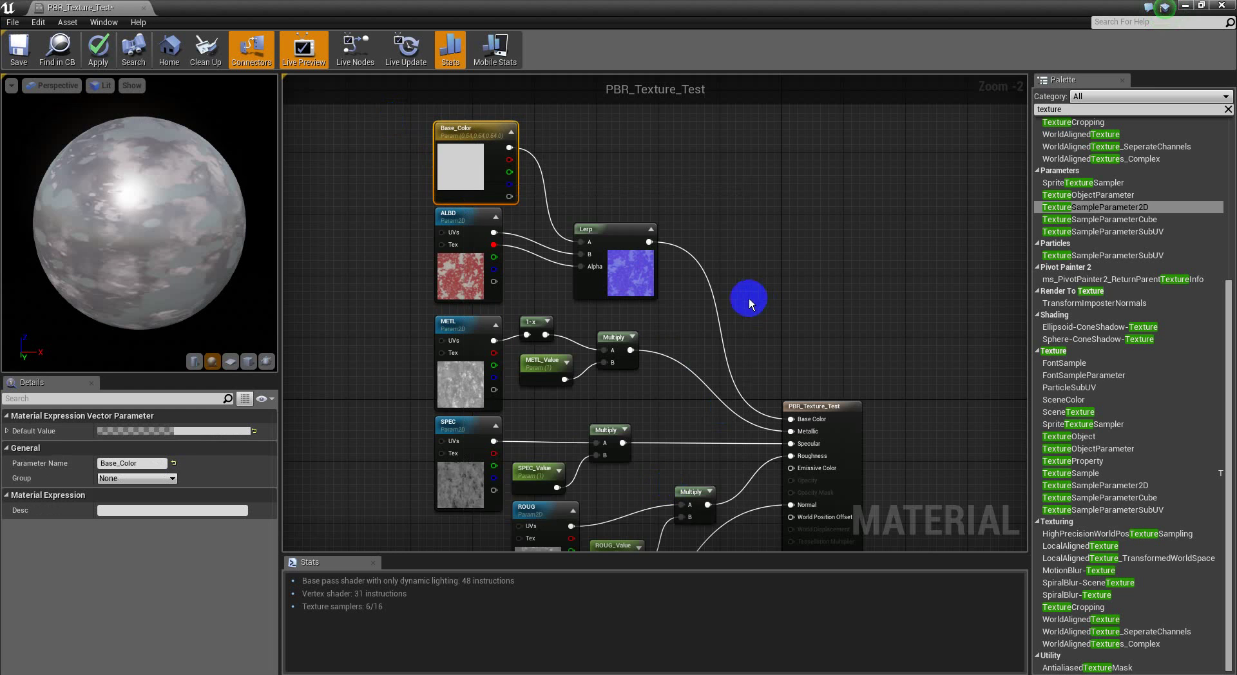
- Apply and save the PBR_Texture_Test material, then close its editor
right_click_drag(755, 295, 773, 277)
left_click(97, 49)
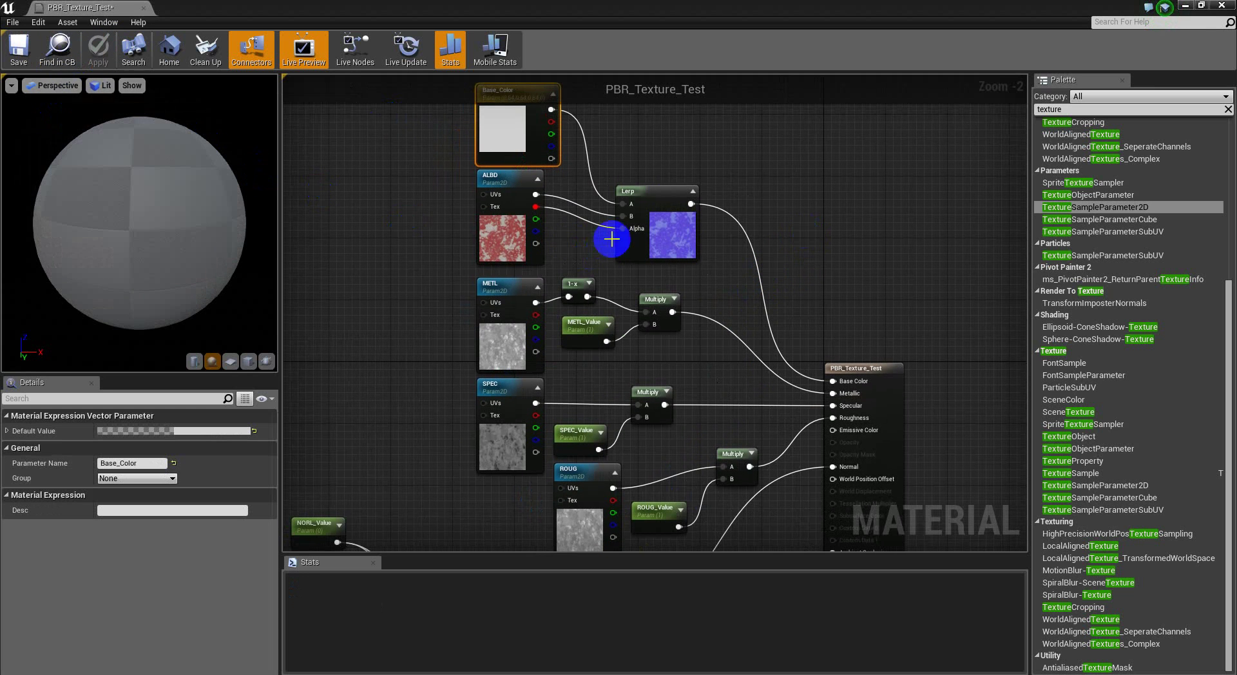
right_click_drag(716, 325, 708, 234)
scroll(716, 260, "down", 1)
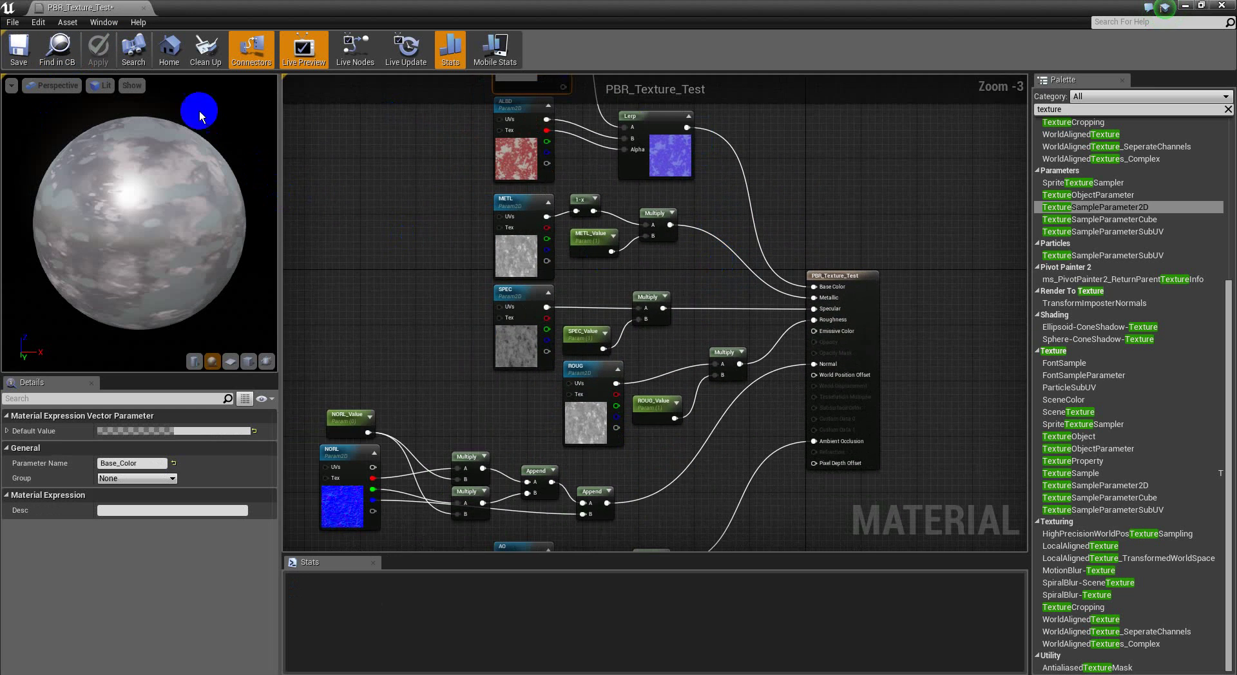
left_click(15, 42)
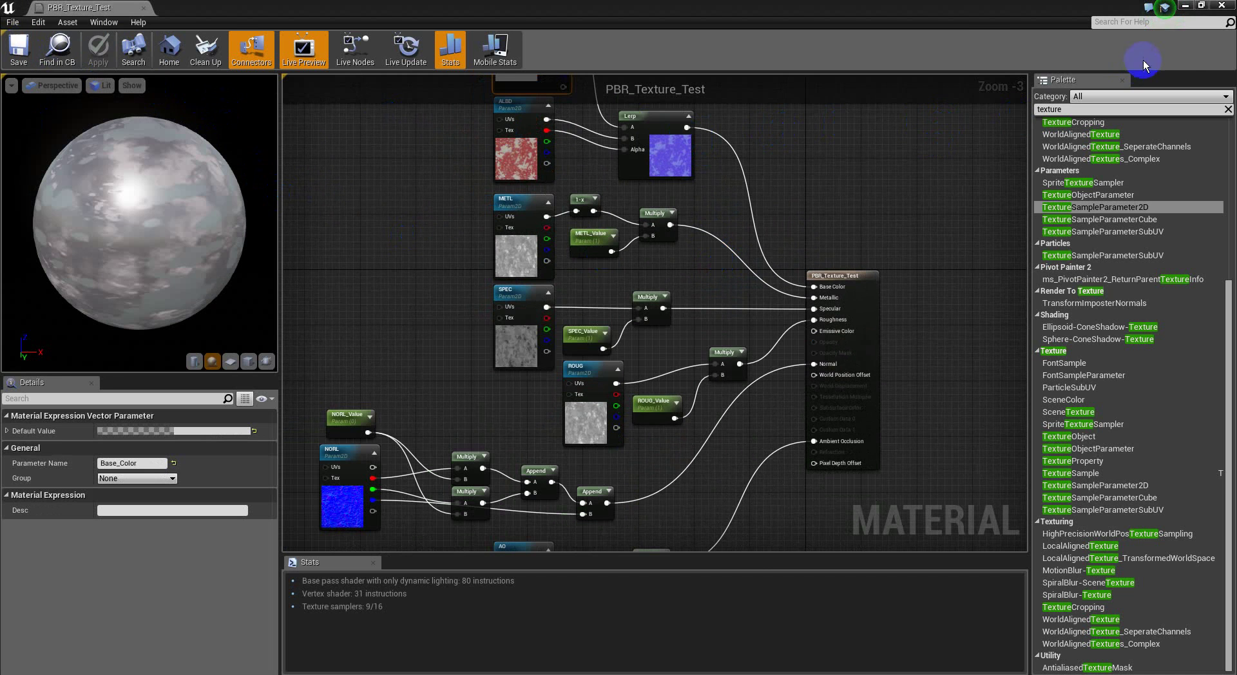
left_click(1220, 7)
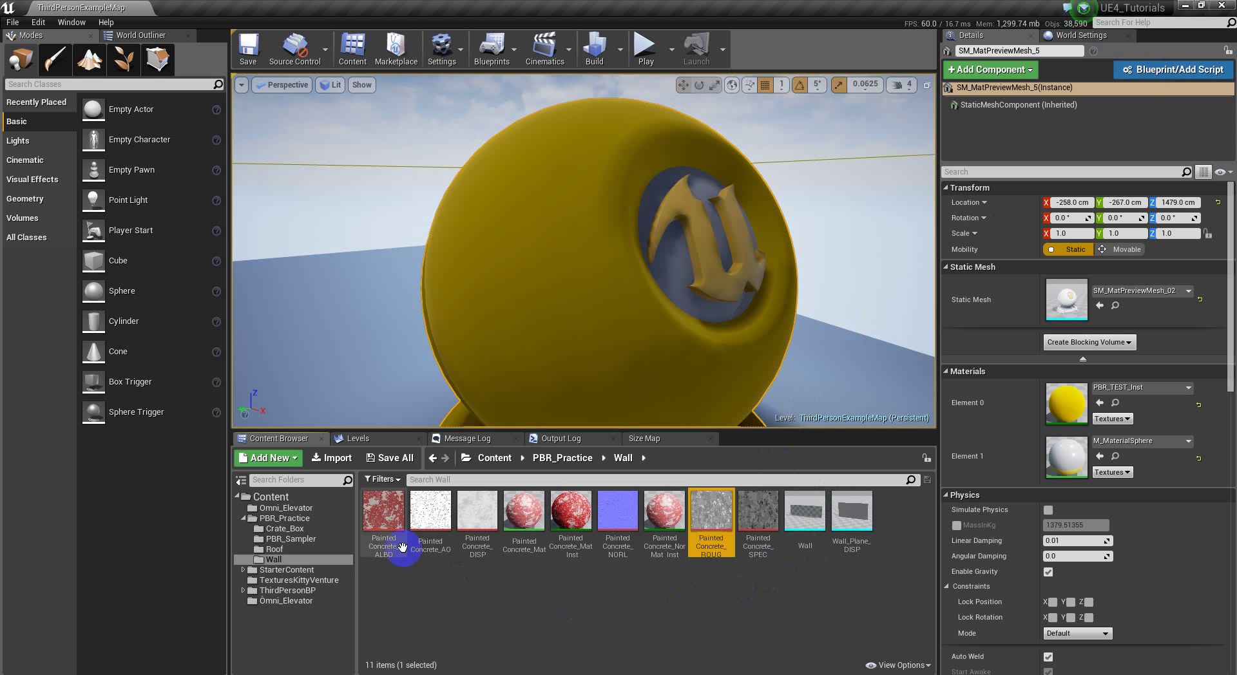
- In the PBR_Sampler folder, create a material instance of PBR_Texture_Test named PBR_Texture_Test_Inst
left_click(283, 529)
left_click(290, 539)
left_click(567, 581)
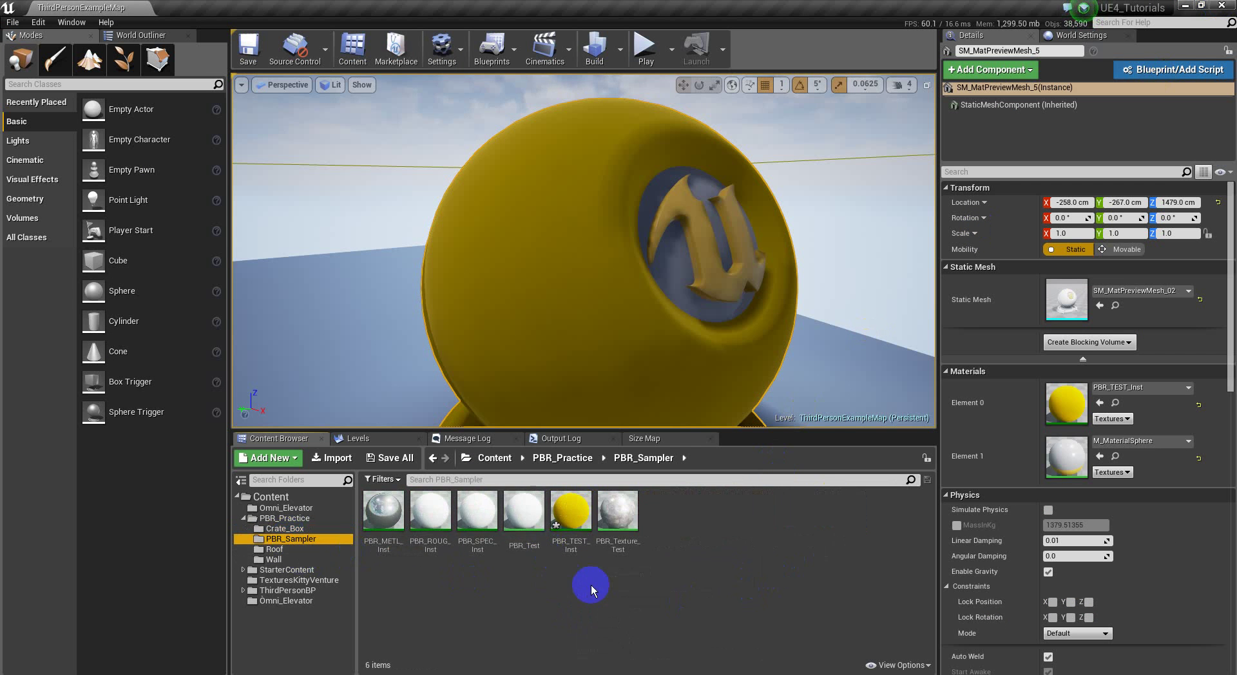
left_click(607, 603)
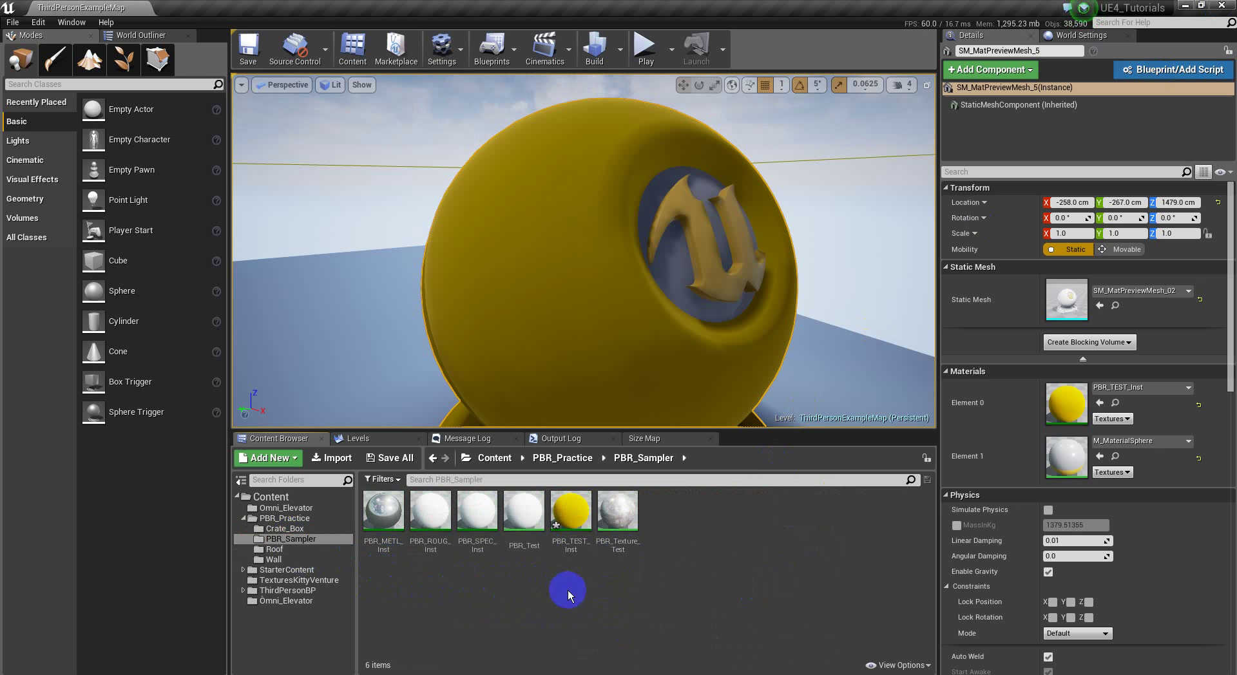
right_click(624, 525)
left_click(721, 246)
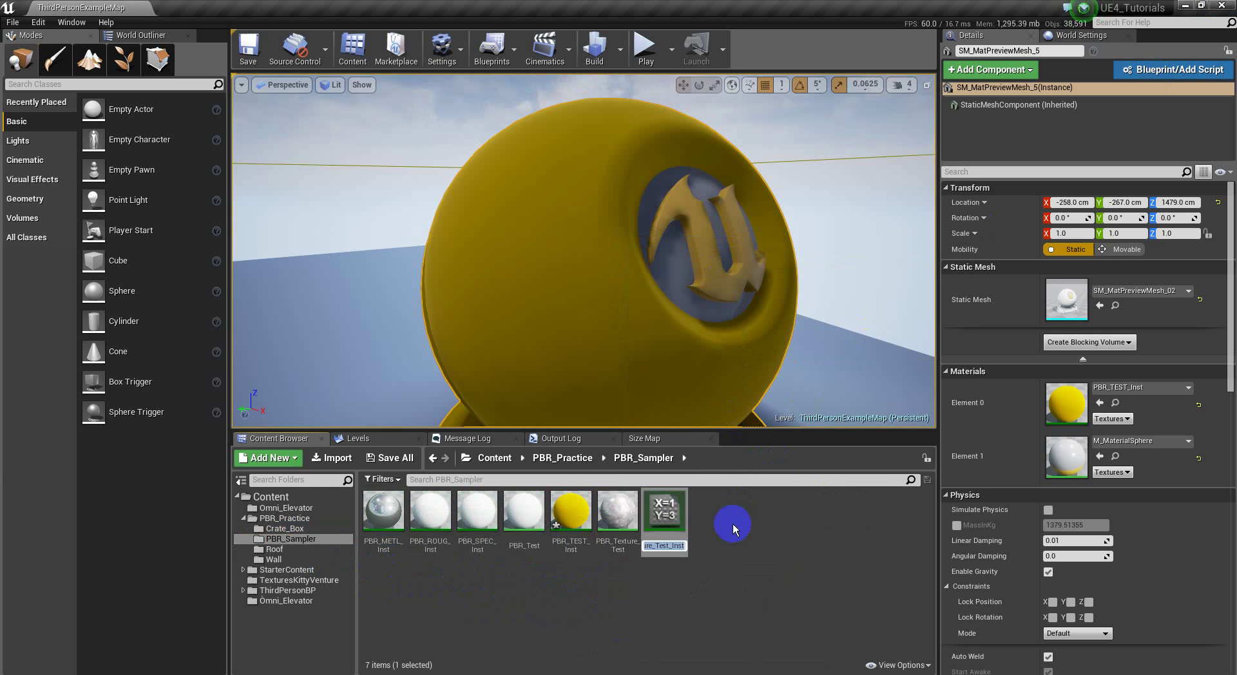
key("Return")
- Assign PBR_Texture_Test_Inst to material Element 0 of the preview meshes SM_MatPreviewMesh_5 and SM_MatPreviewMesh_9
left_click_drag(600, 203, 597, 656)
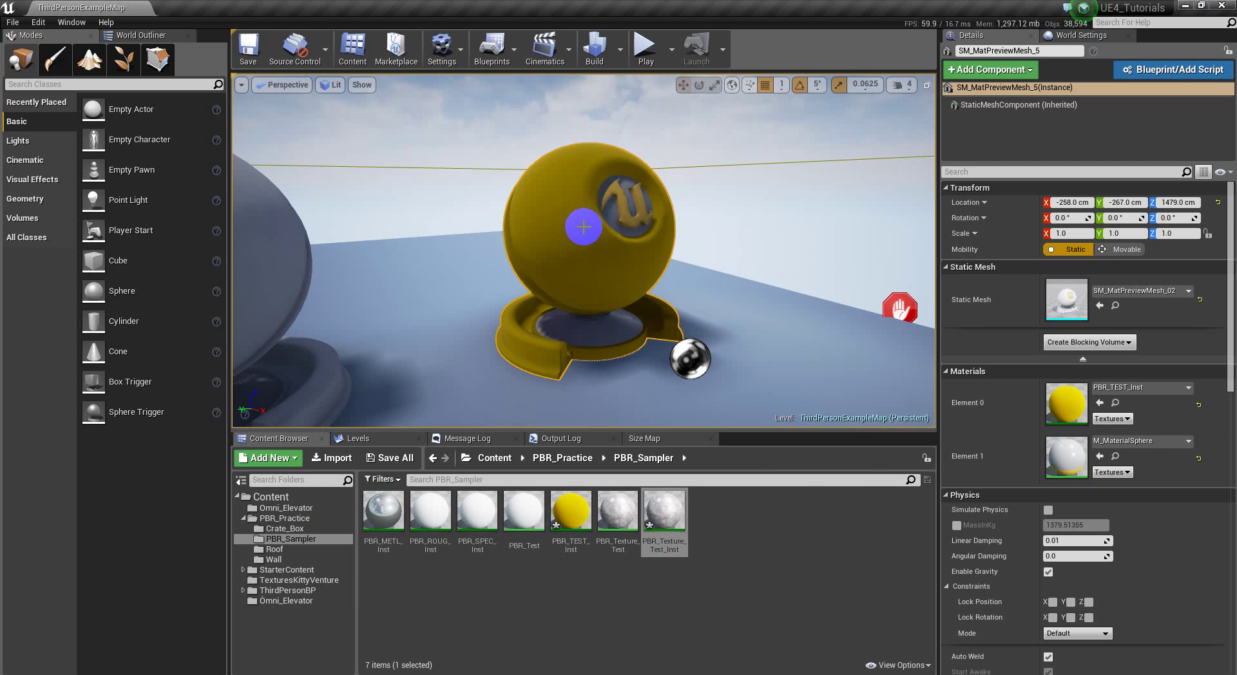
left_click(1099, 403)
middle_click_drag(805, 316, 805, 416)
left_click(647, 307)
left_click(562, 282)
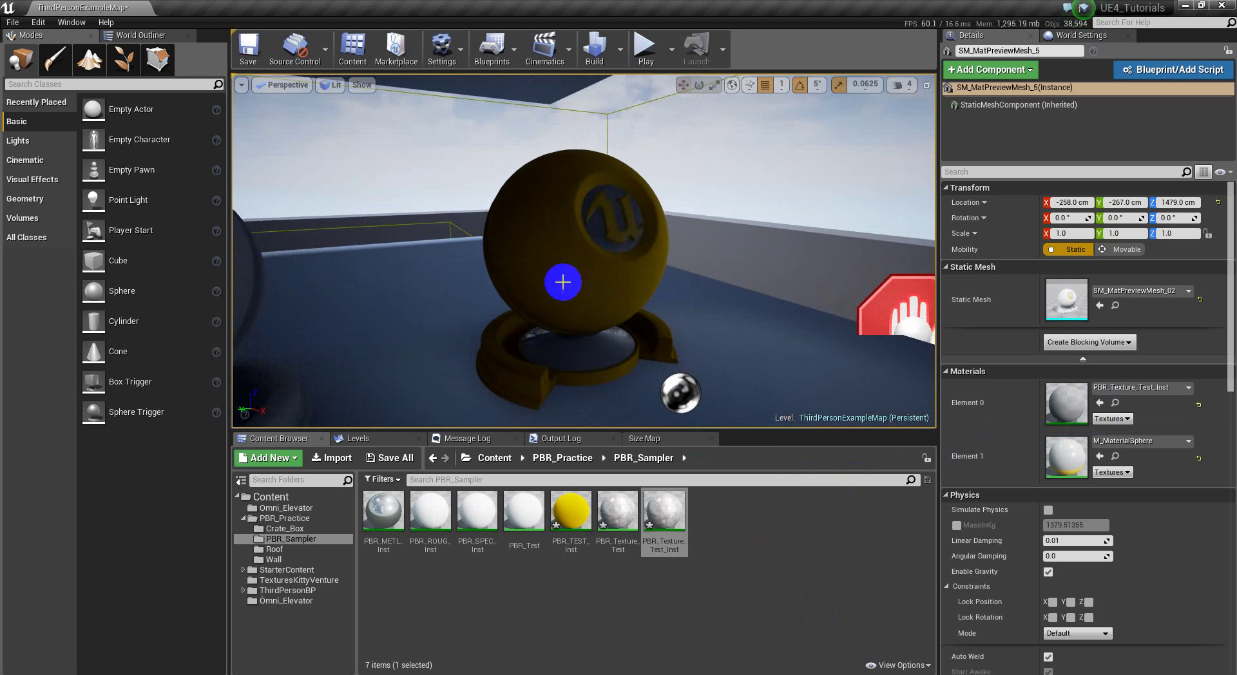
left_click(1099, 404)
mouse_move(723, 288)
left_mouse_down()
mouse_move(718, 344)
mouse_move(717, 3)
left_mouse_up()
right_click_drag(717, 3, 559, 547)
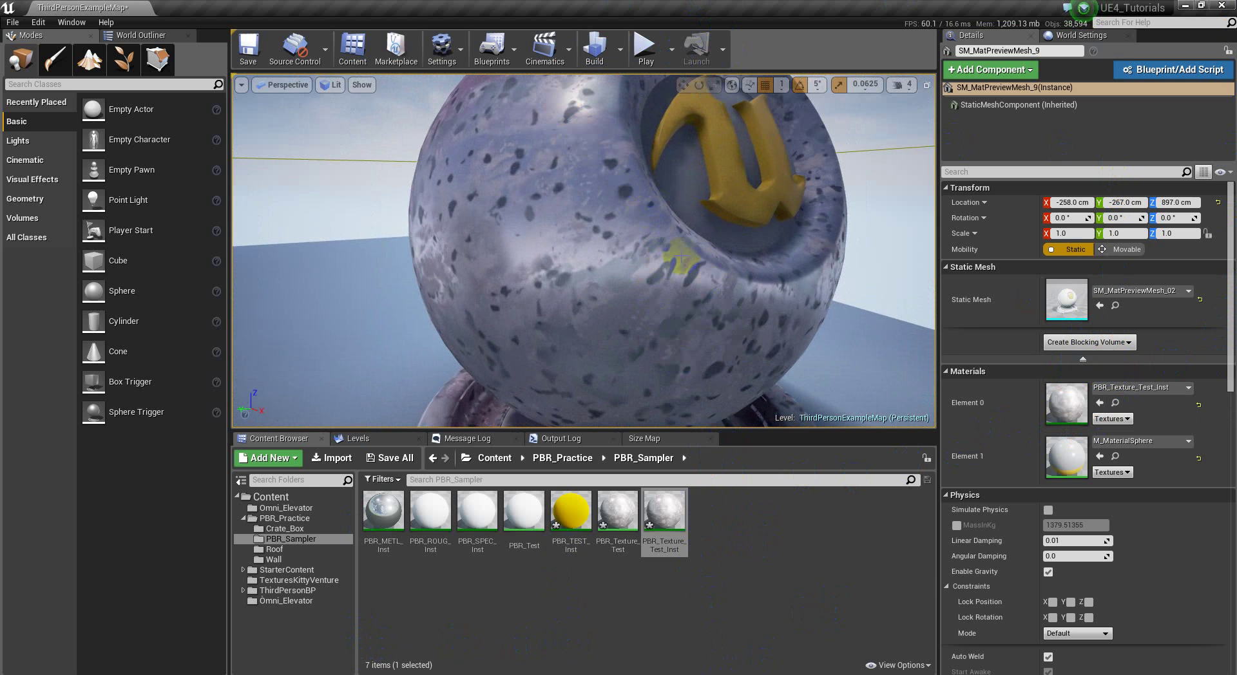
right_click_drag(613, 251, 590, 312)
- Open PBR_Texture_Test_Inst for editing beside the viewport and look through its texture, scalar and vector parameters
double_click(664, 512)
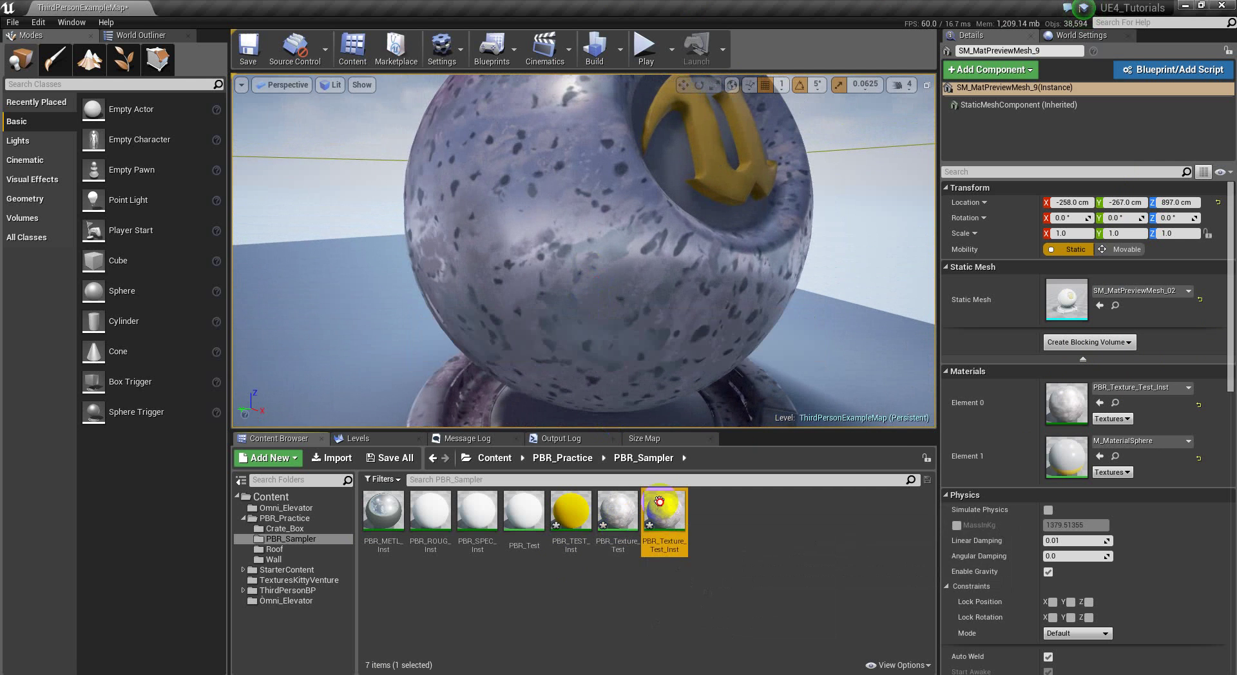
left_click_drag(676, 8, 1039, 20)
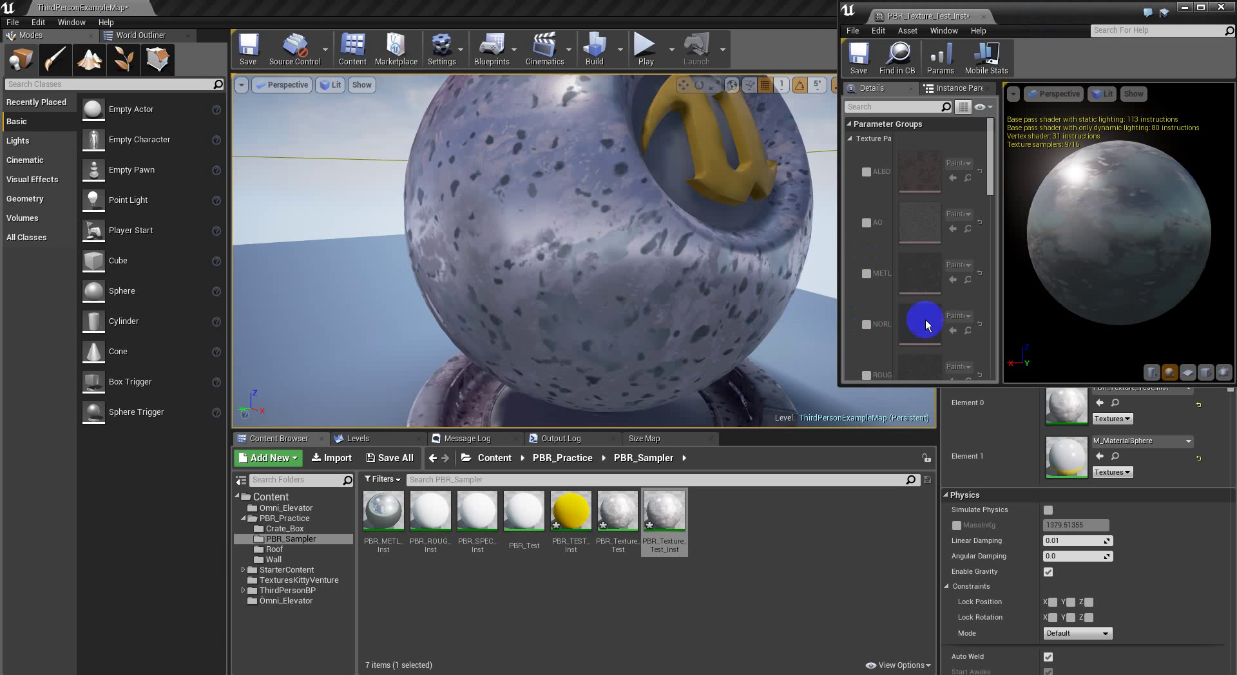
left_click_drag(991, 151, 987, 212)
scroll(915, 251, "down", 2)
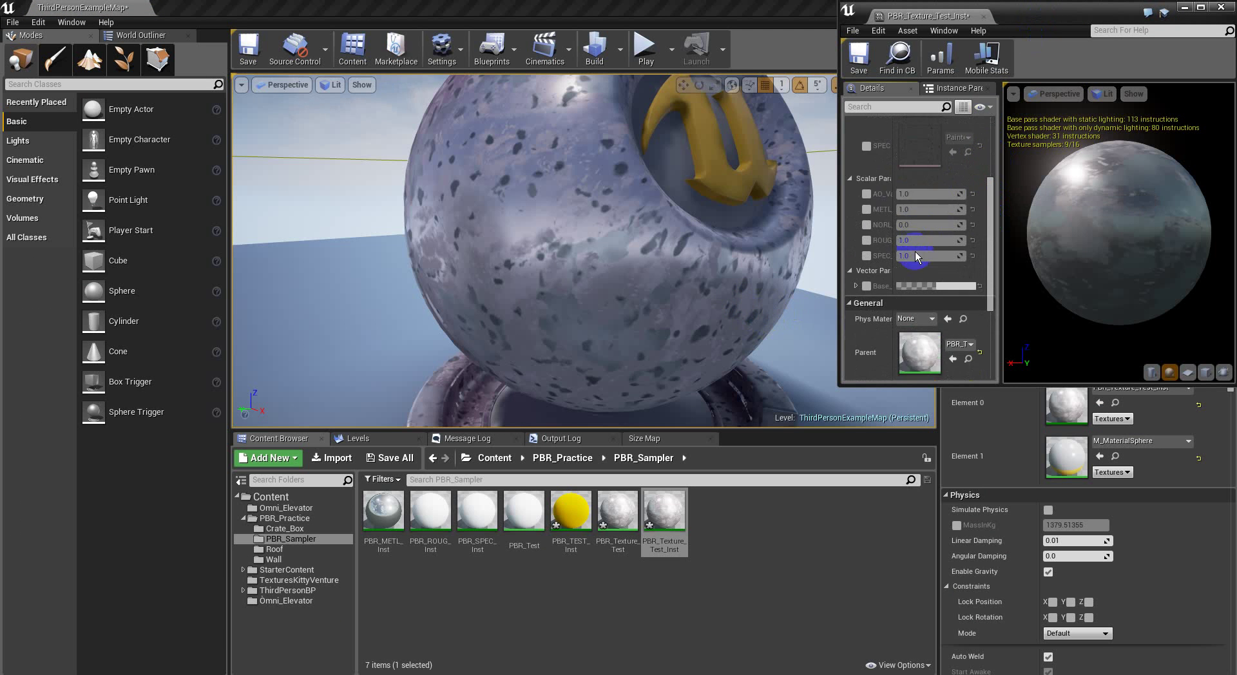
scroll(915, 239, "down", 2)
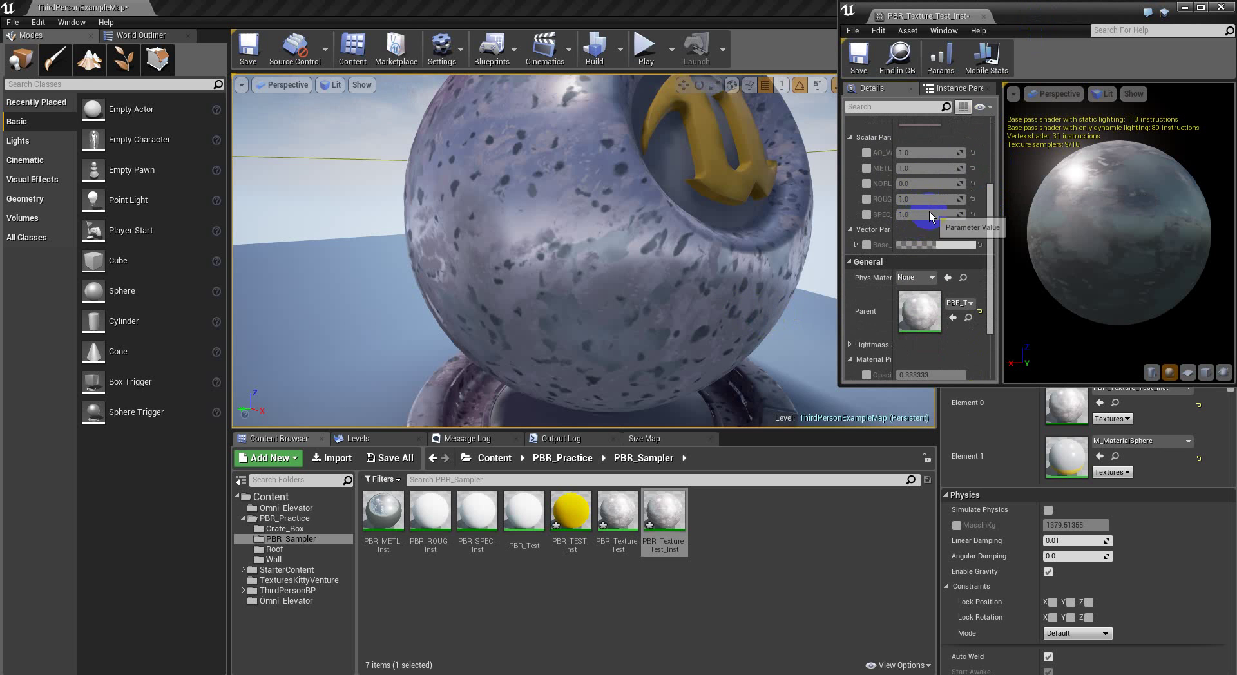
scroll(929, 211, "up", 10)
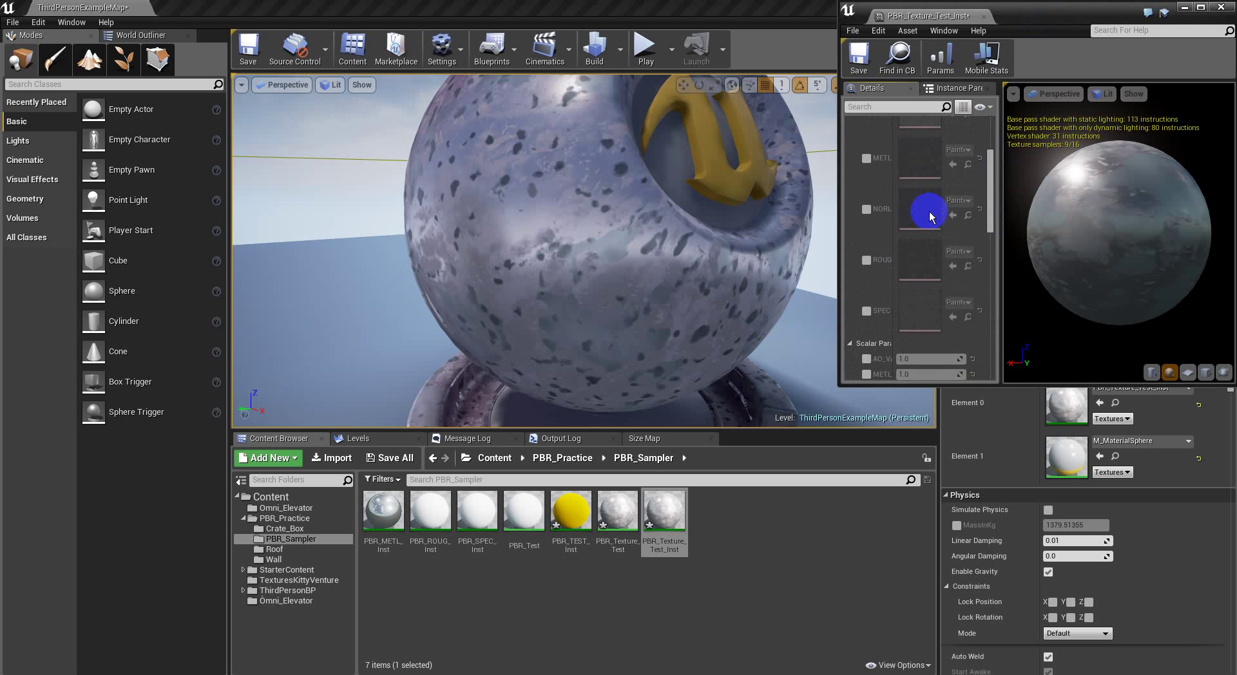
scroll(929, 211, "up", 4)
- Enable the AO texture parameter override in the instance and switch on the Params display option
left_click(867, 190)
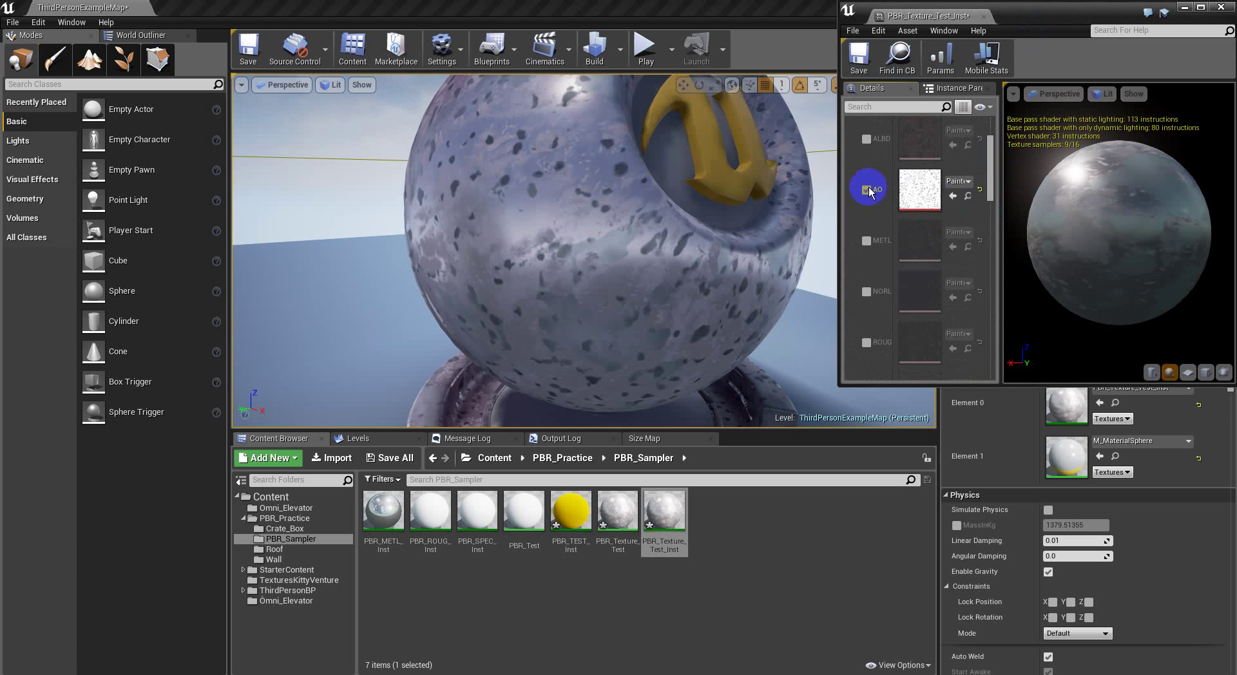
left_click_drag(893, 201, 907, 201)
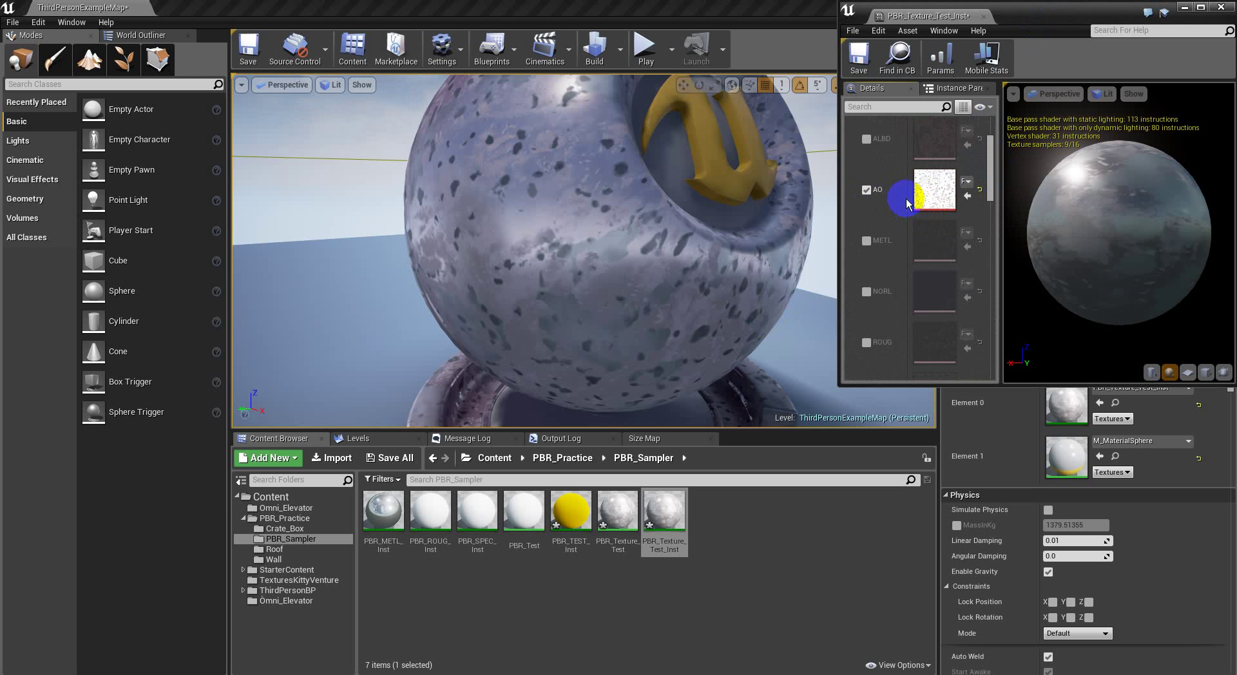
left_click(940, 60)
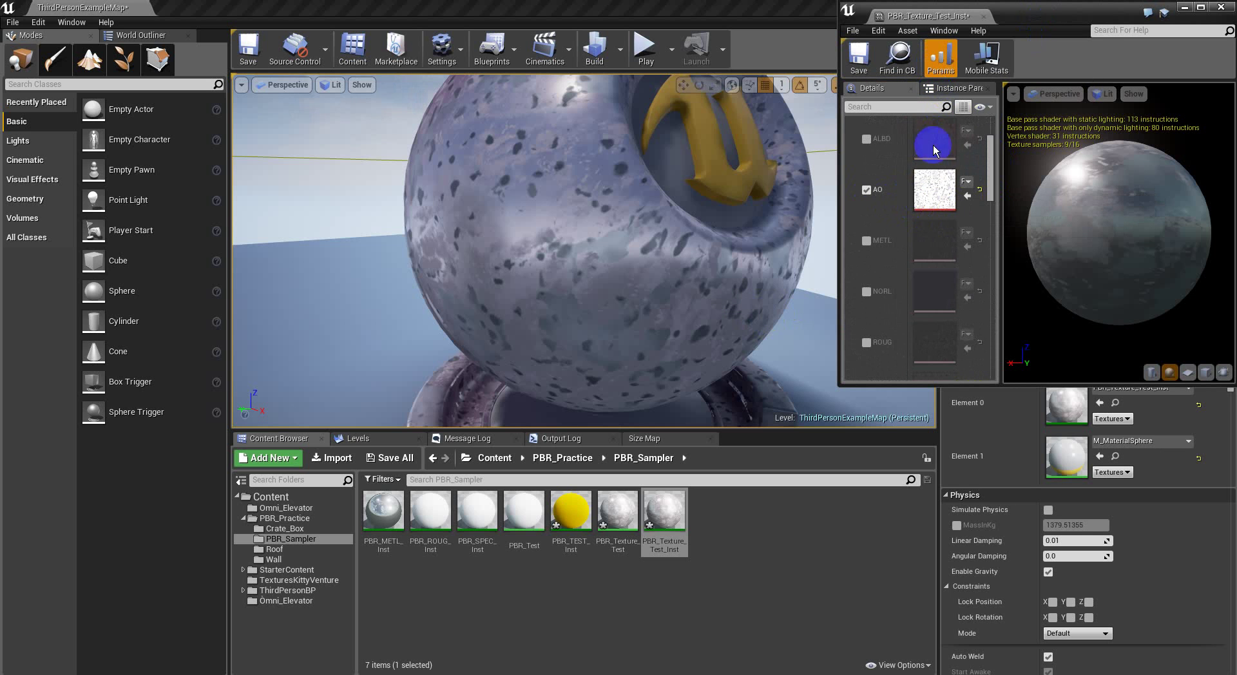
- Disable the AO texture override, then enable the AO_Value scalar override and set it to 0
left_click(866, 222)
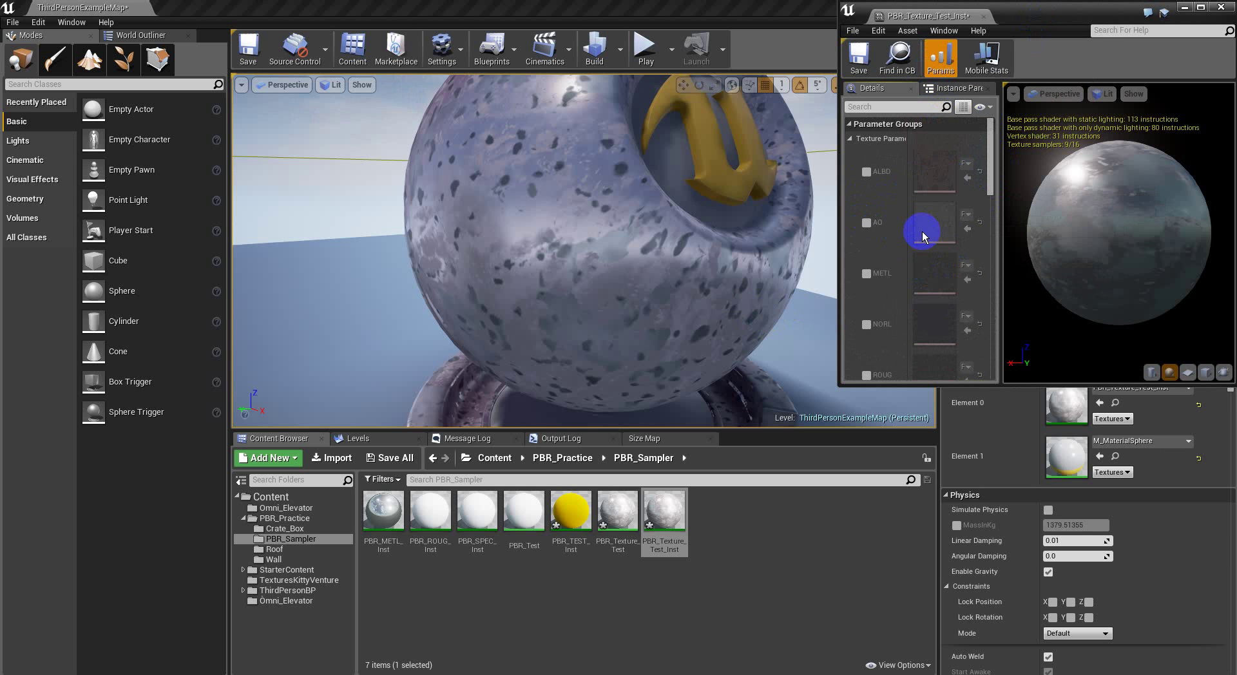
scroll(923, 245, "down", 3)
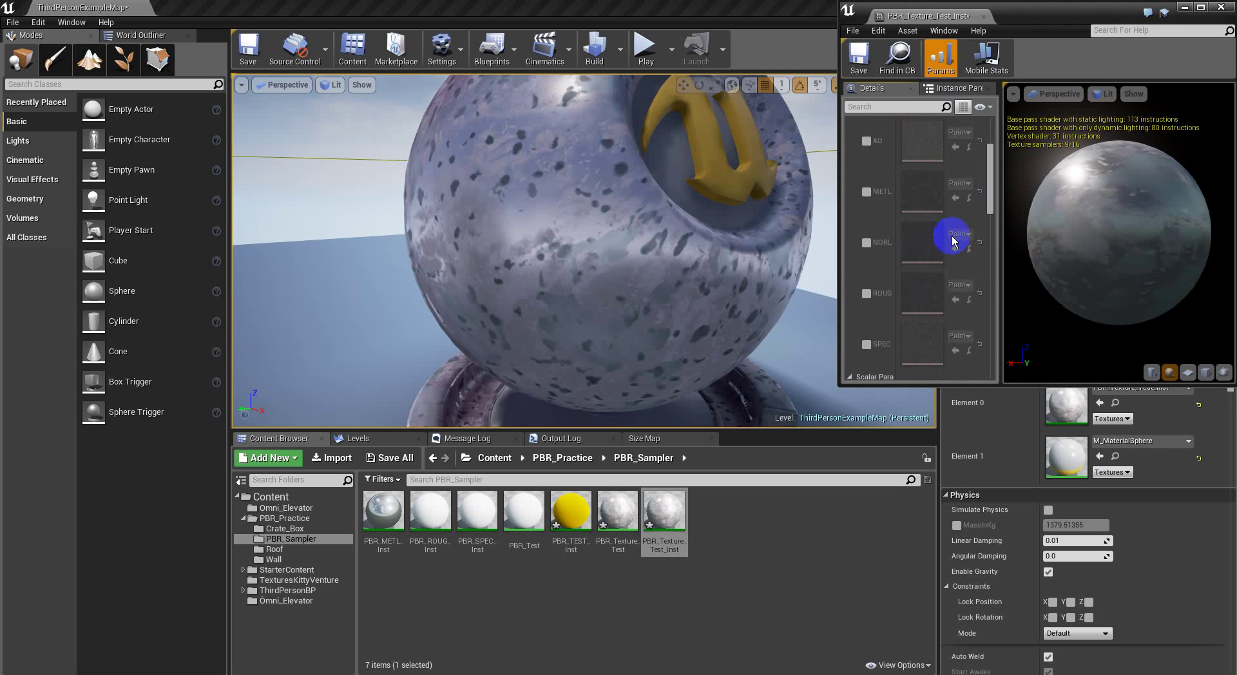
scroll(923, 258, "down", 1)
left_click(866, 269)
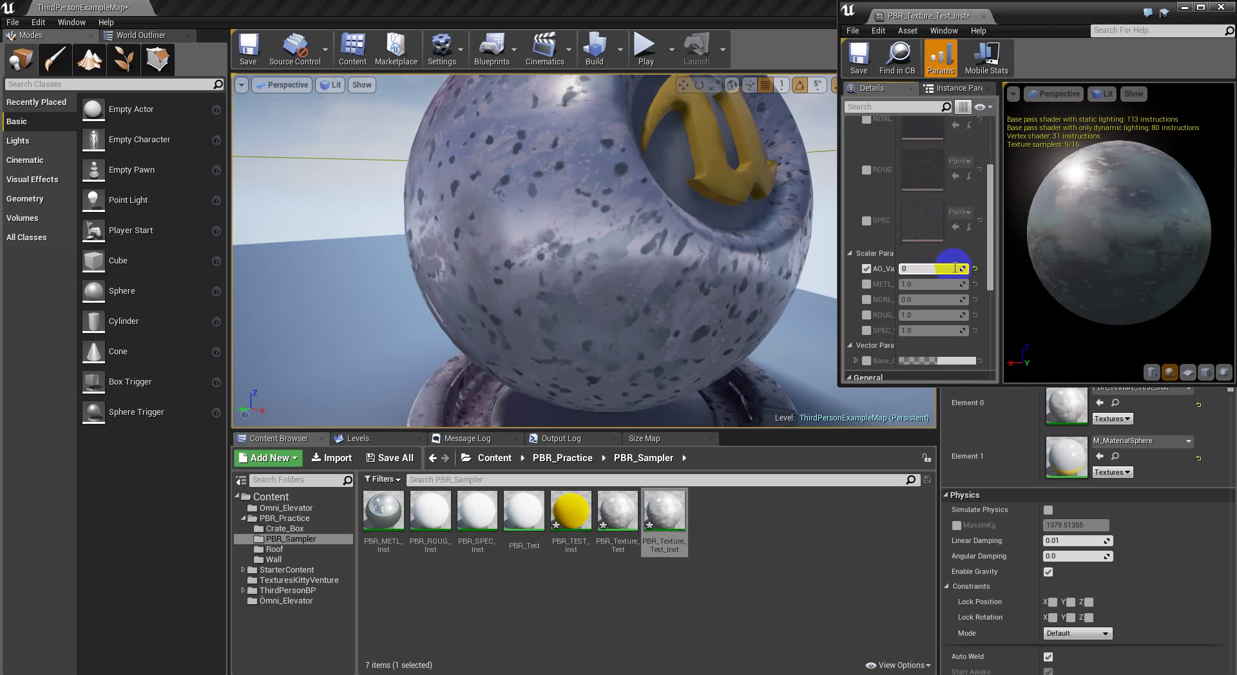
left_click(955, 268)
type("0")
key("Return")
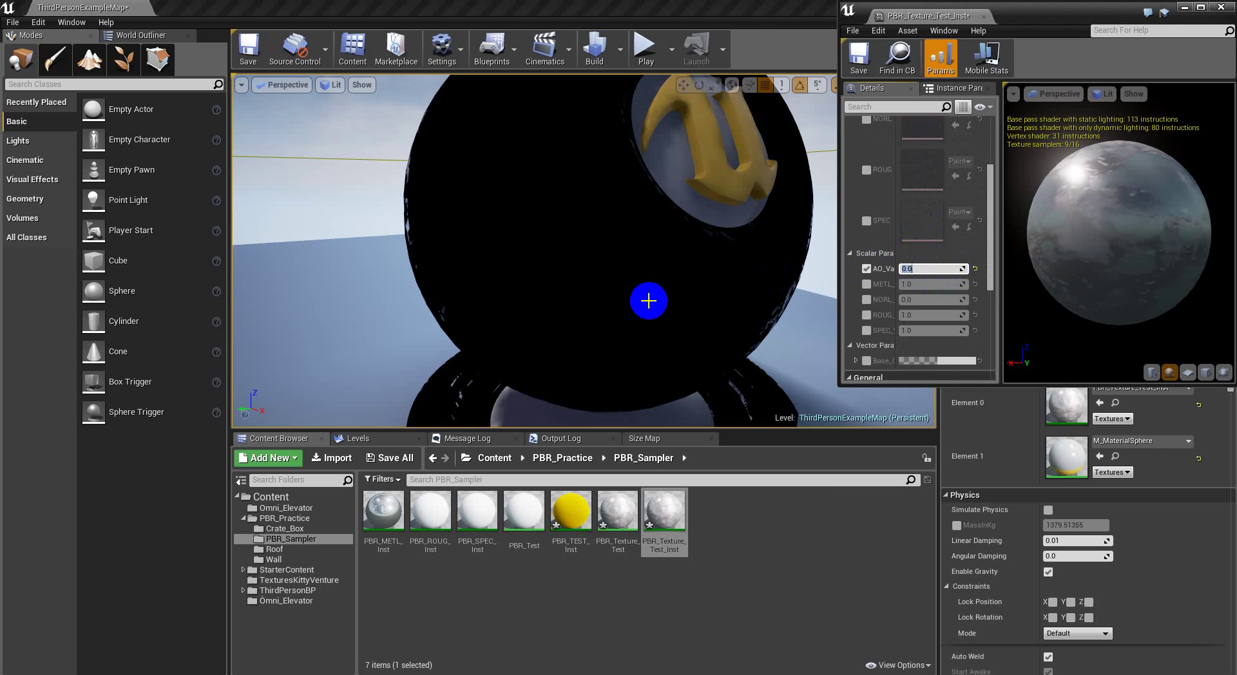
- Inspect the preview mesh in the level and set AO_Value to 0.5
scroll(658, 290, "down", 5)
left_click(676, 498)
scroll(624, 303, "up", 5)
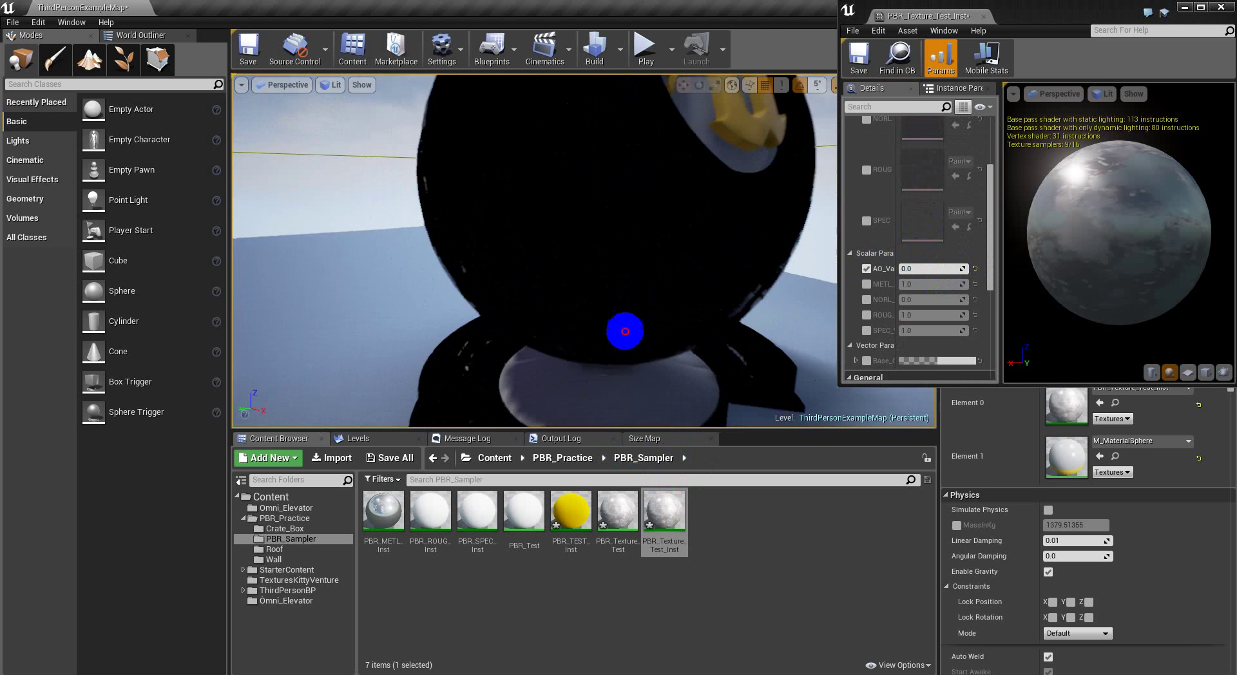
left_click(932, 270)
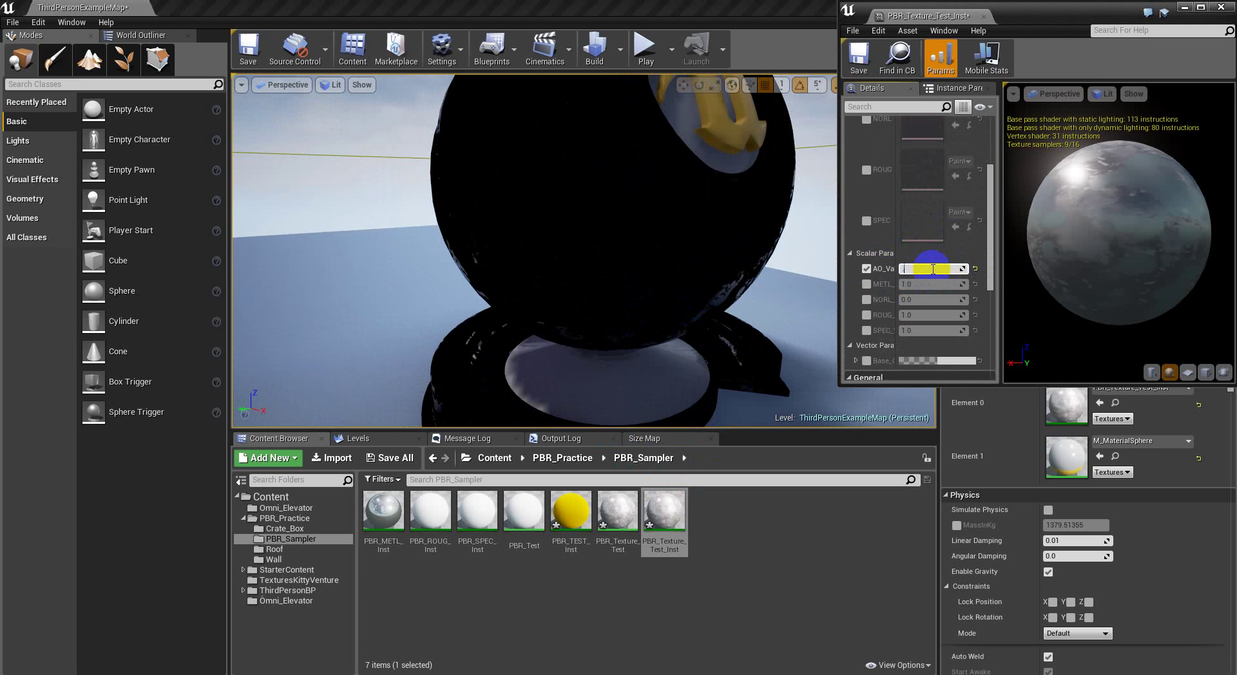
type(".5")
key("Return")
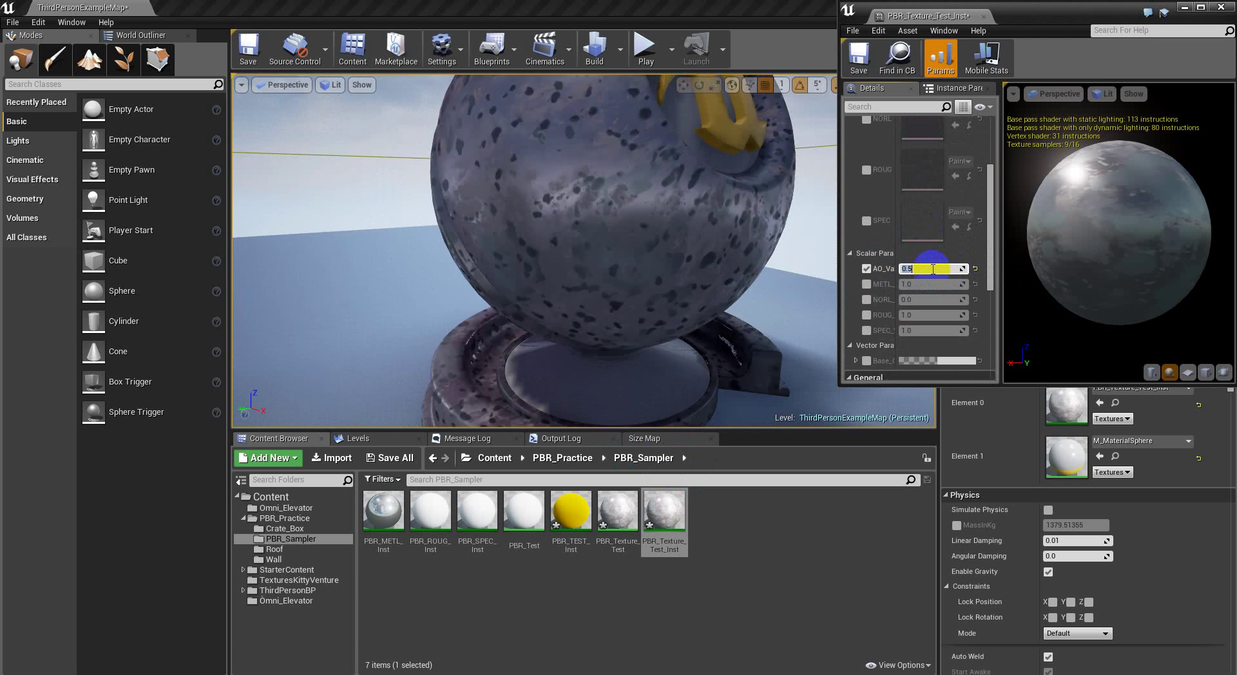
- Set AO_Value to 1, check the preview mesh, and disable the AO_Value override
left_click_drag(687, 249, 714, 258)
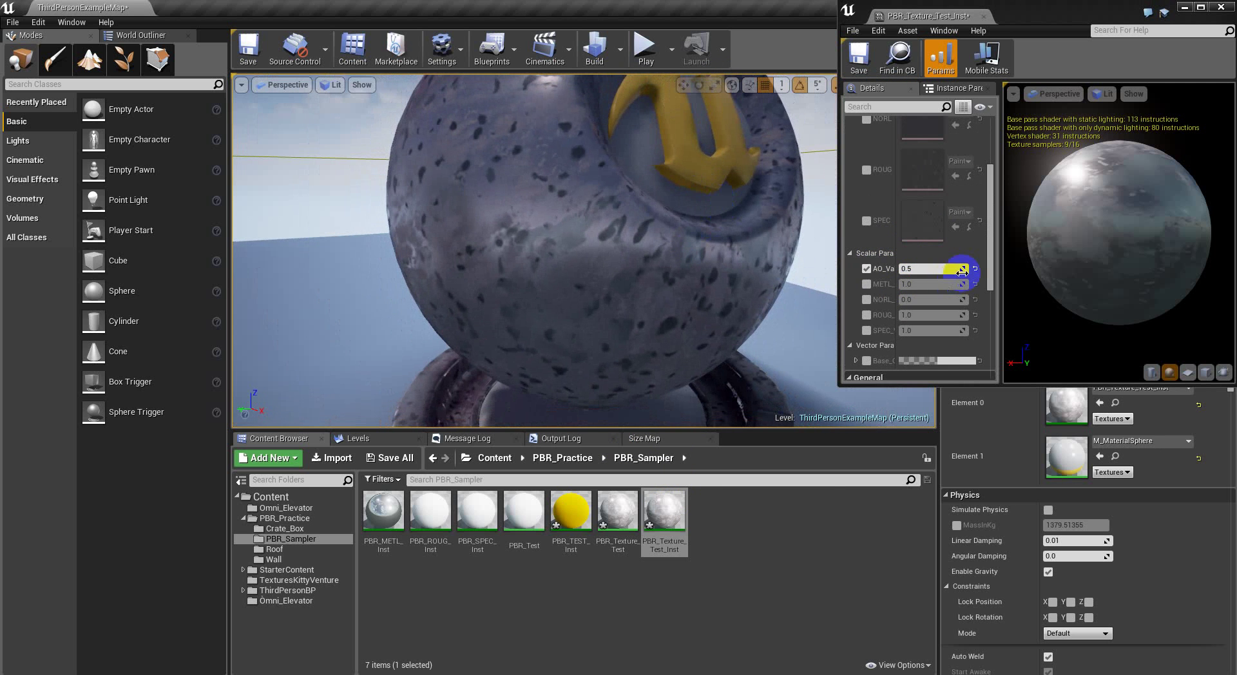
left_click(966, 270)
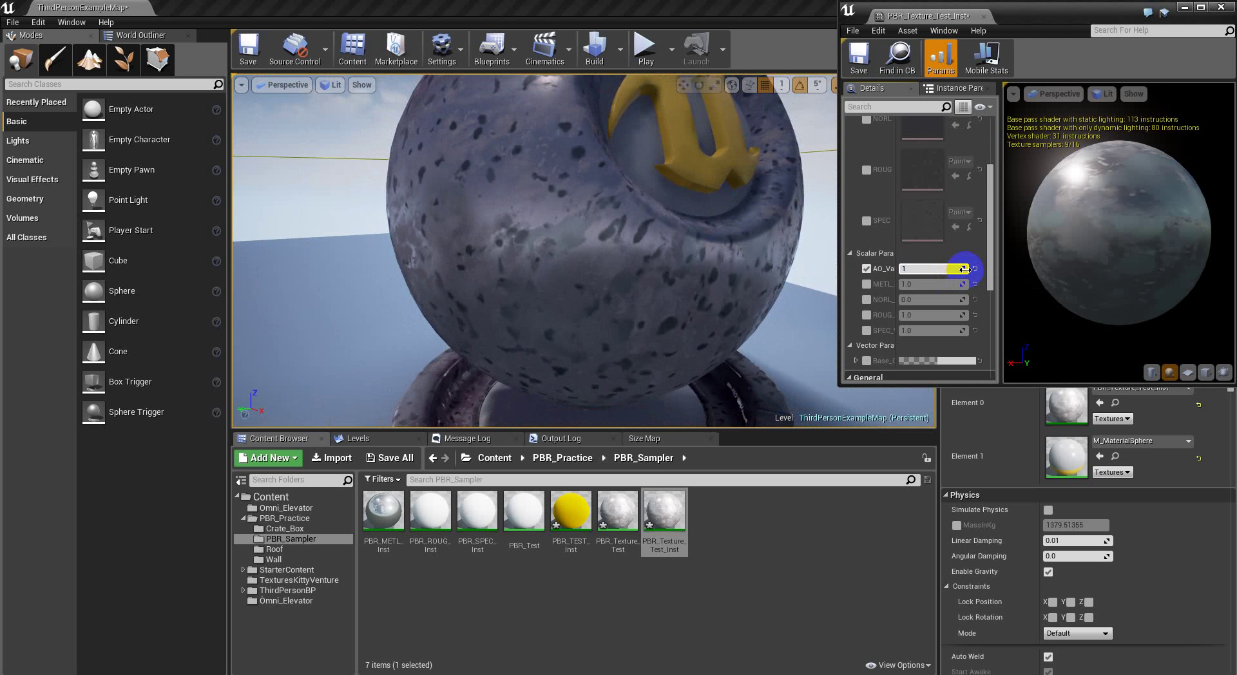
key("Return")
left_click_drag(631, 279, 926, 243)
left_click(867, 268)
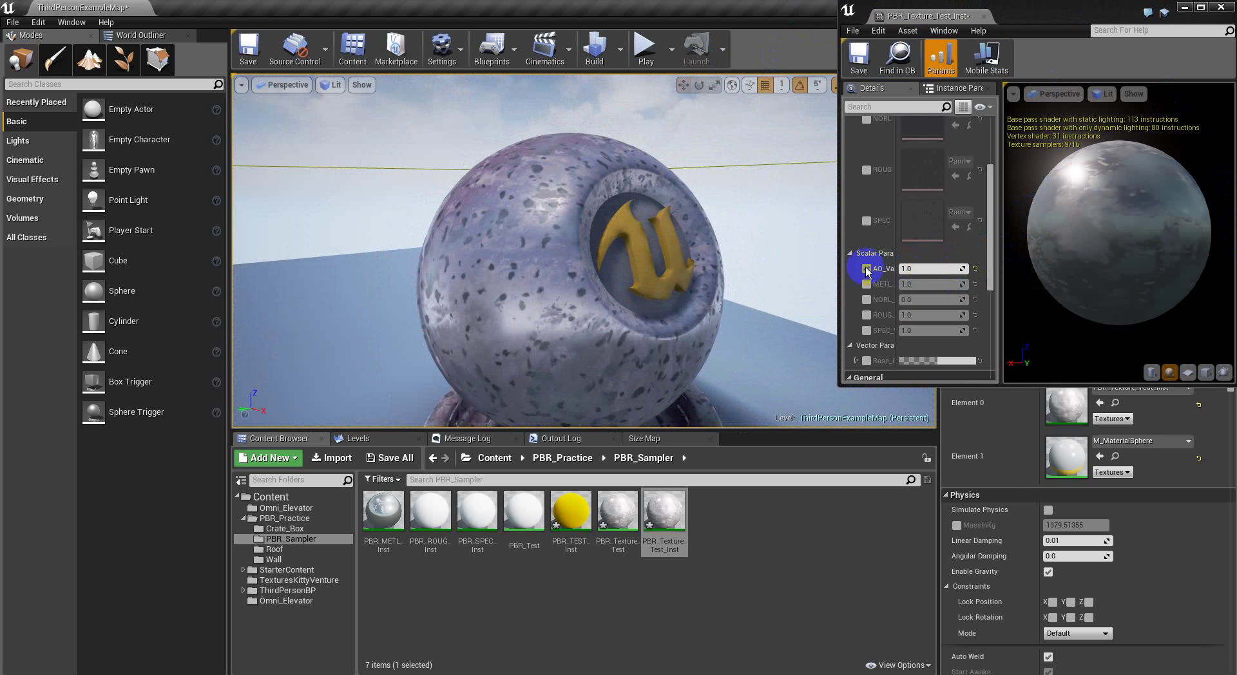
- Enable the base colour vector override, set it to green (sRGB hex A2D2B100), and check it on the preview mesh
mouse_move(993, 269)
left_mouse_down()
mouse_move(987, 193)
mouse_move(972, 249)
mouse_move(1000, 303)
mouse_move(980, 269)
left_mouse_up()
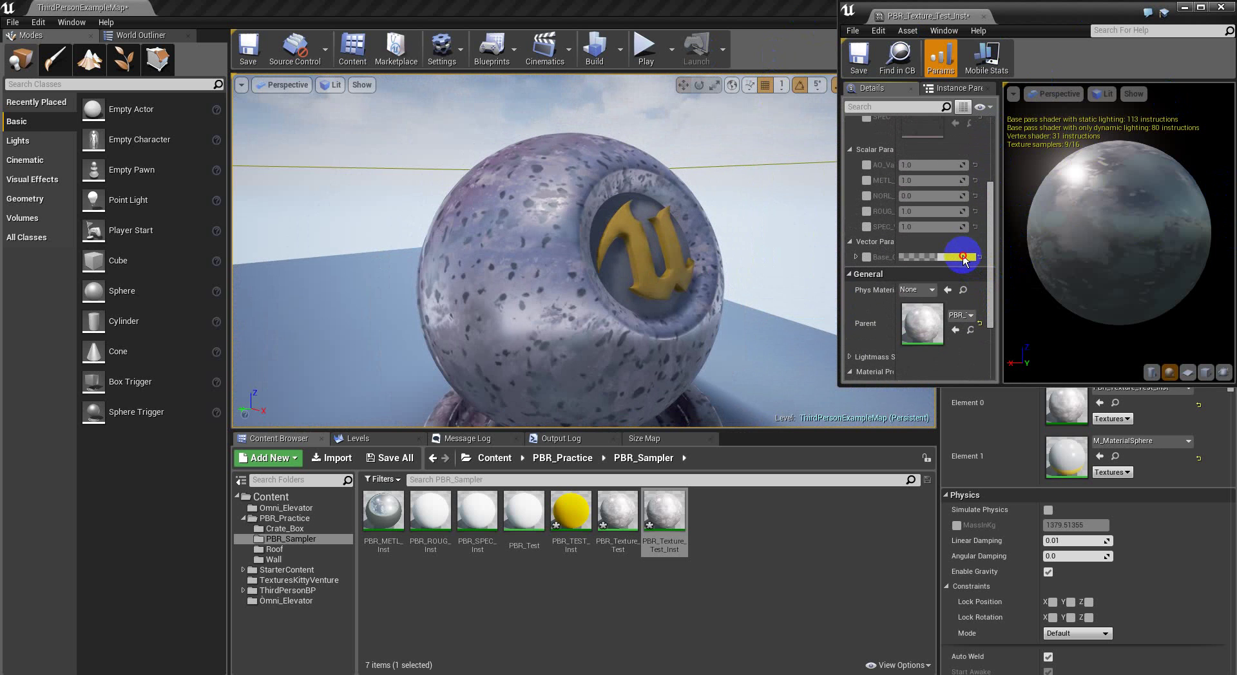
left_click(945, 256)
left_click(867, 258)
left_click(958, 261)
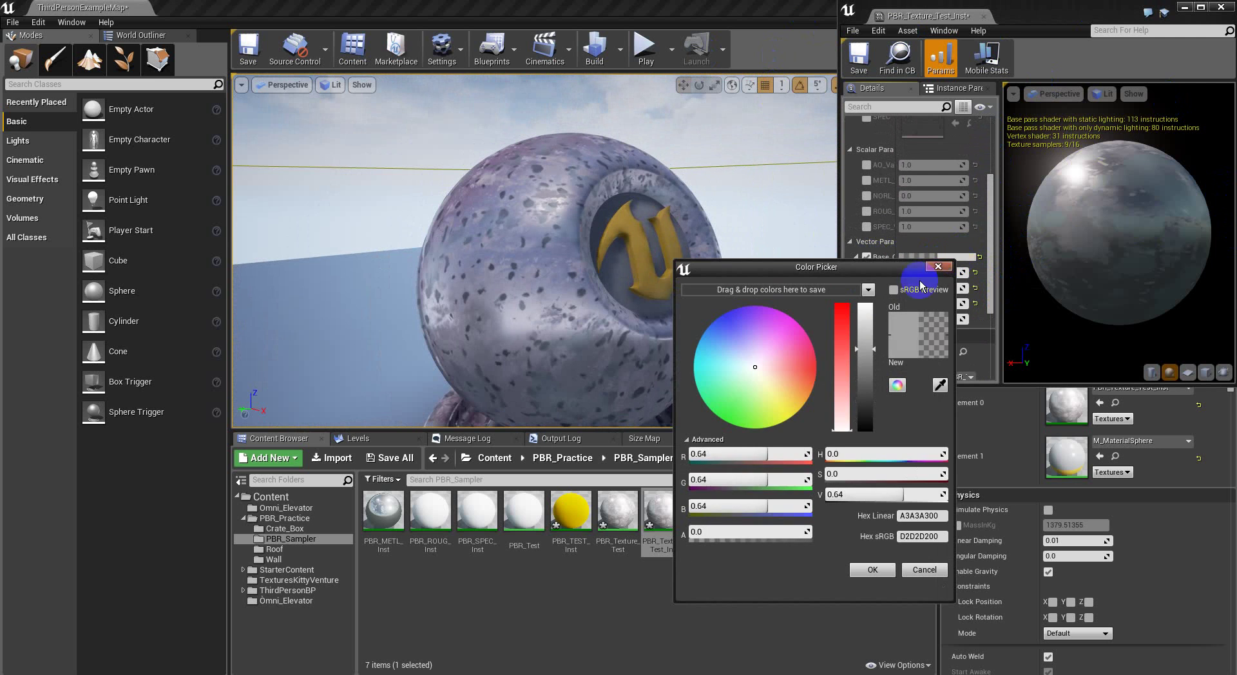
left_click_drag(795, 381, 736, 392)
key("s")
right_click_drag(534, 316, 471, 314)
key("w")
key("d")
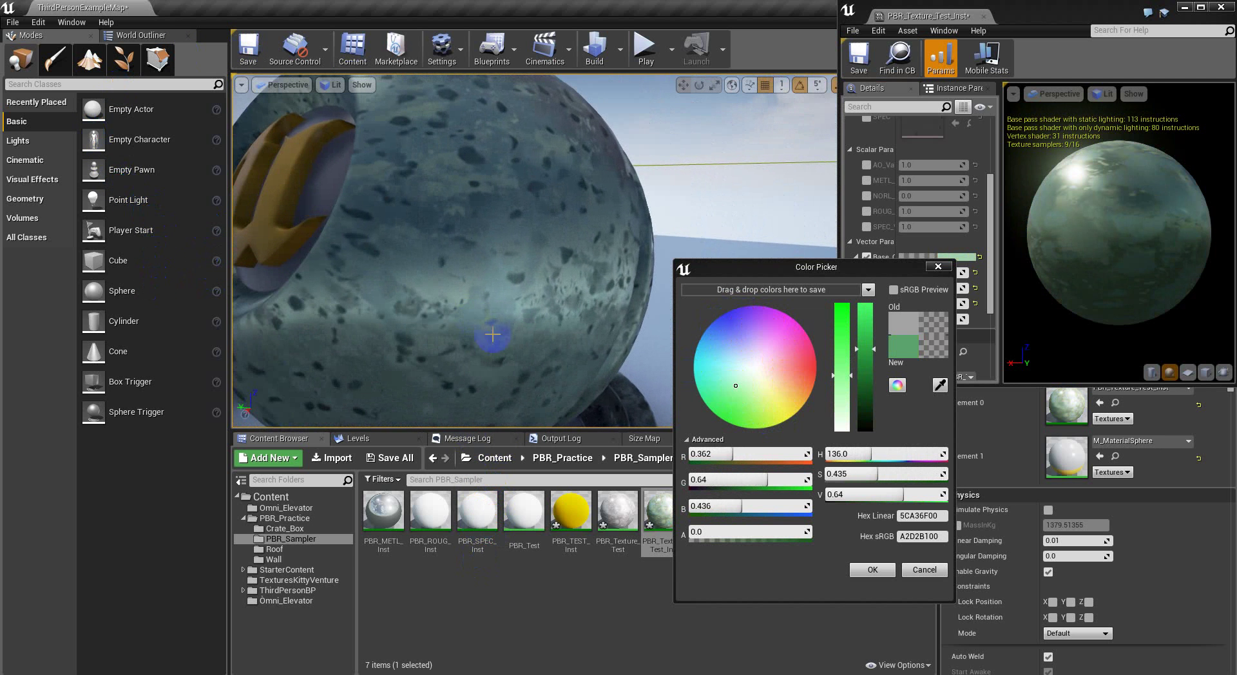
left_click(881, 575)
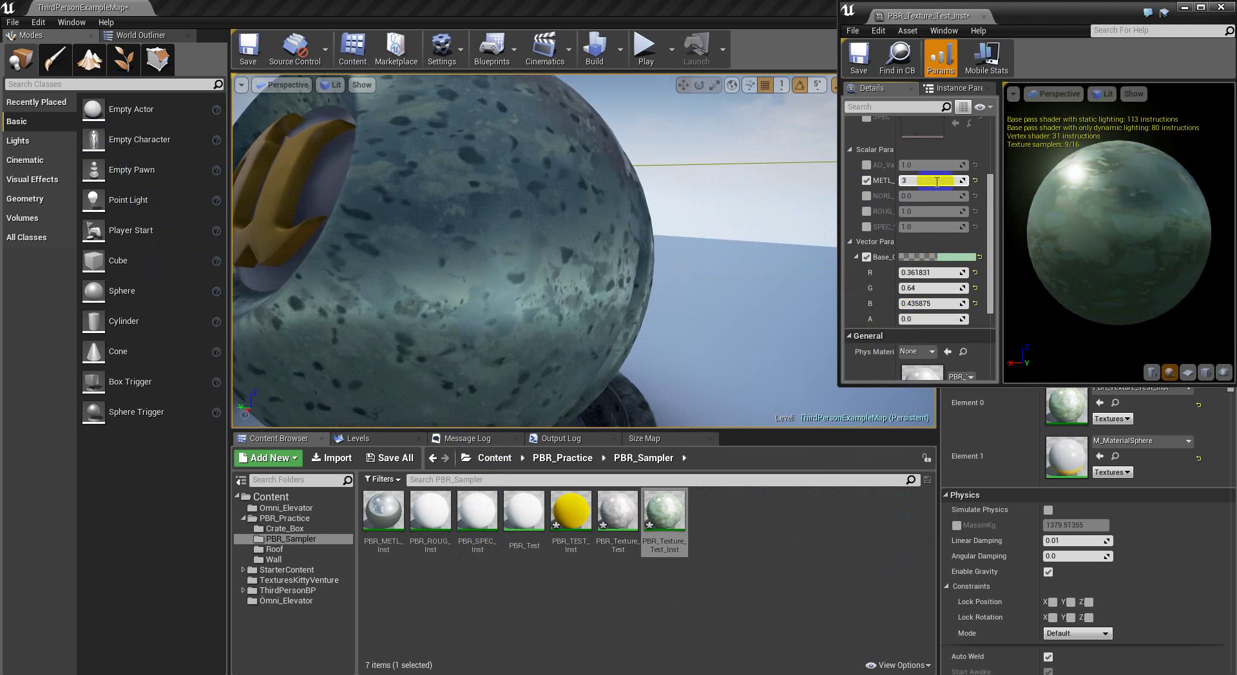
- Enable the METL scalar override, set it to 3, and examine the instance's preview sphere
left_click(938, 182)
type("3")
key("Return")
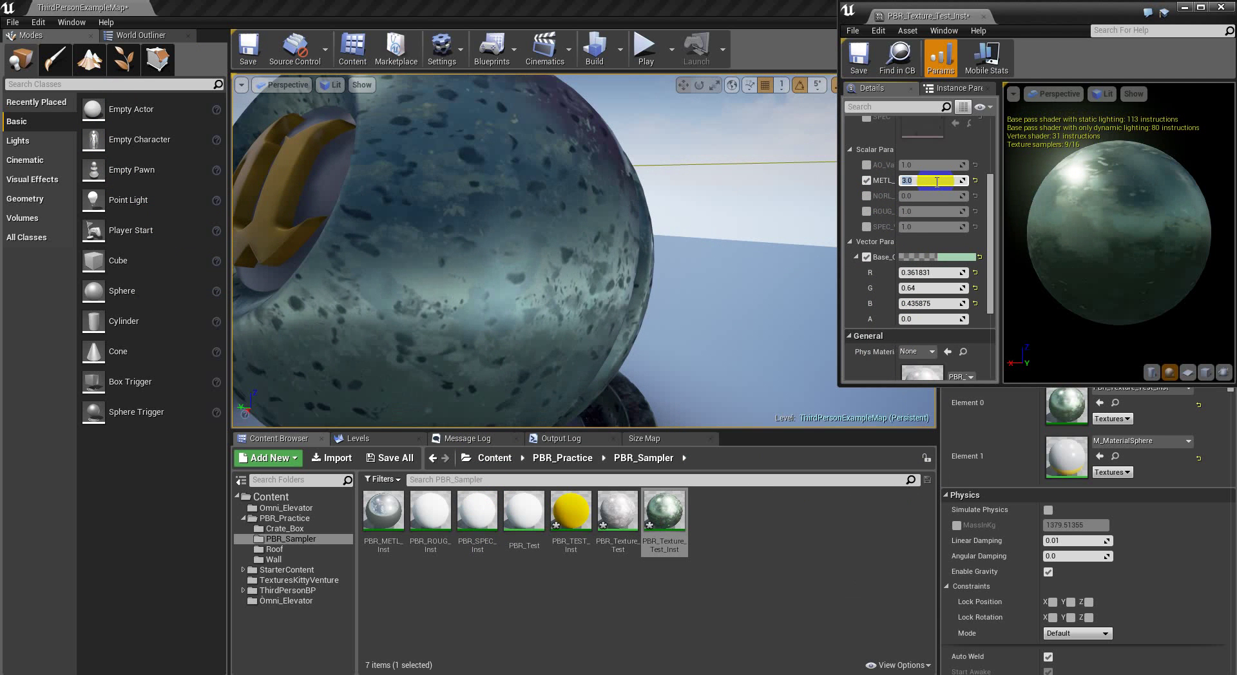
right_click_drag(1093, 188, 1113, 229)
left_click_drag(1113, 229, 1227, 289)
- Set the METL scalar to 64 and view the preview mesh from another angle
left_click(945, 181)
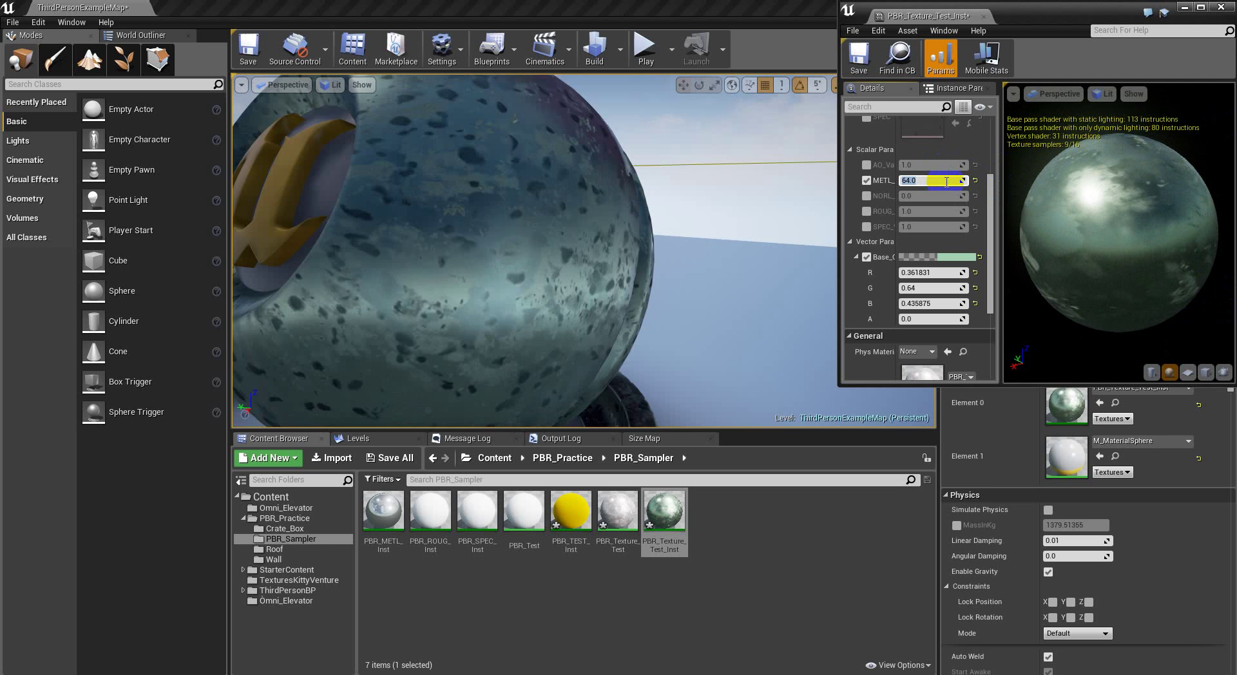
right_click_drag(535, 255, 415, 292)
middle_click_drag(543, 225, 588, 265)
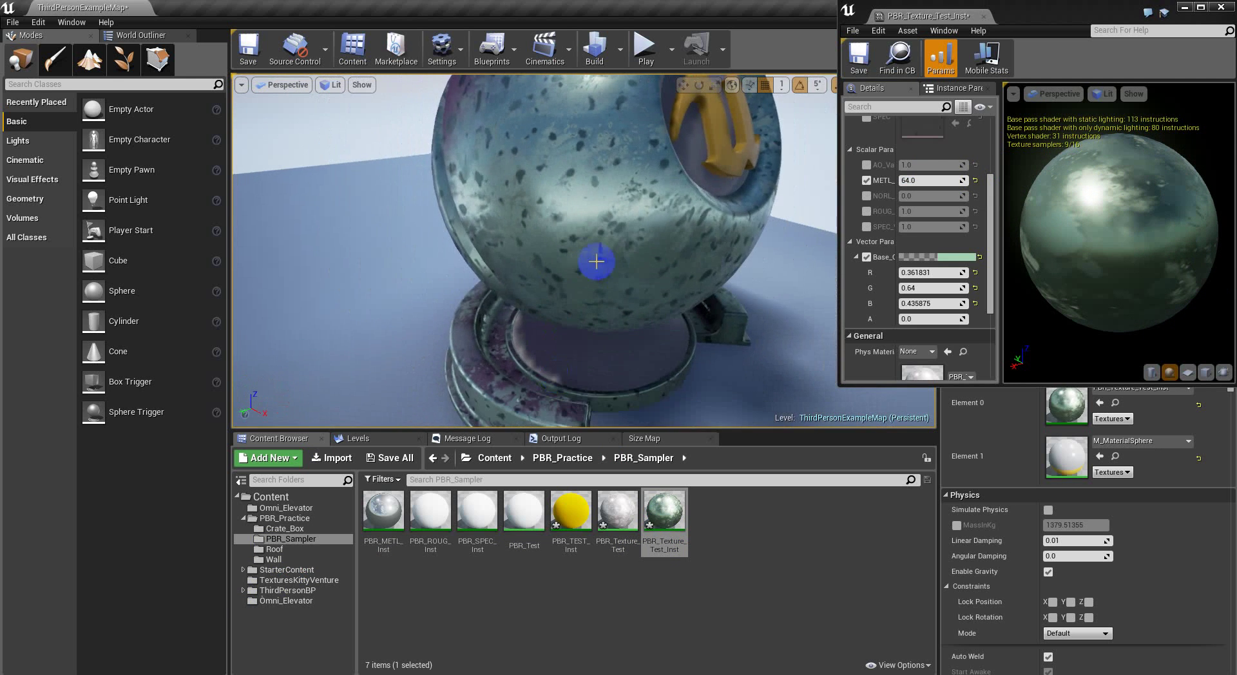
- Test the METL scalar at 8, 4, 1 and 3, set it to 4, and disable its override
mouse_move(941, 180)
left_mouse_down()
mouse_move(1097, 176)
mouse_move(944, 179)
left_mouse_up()
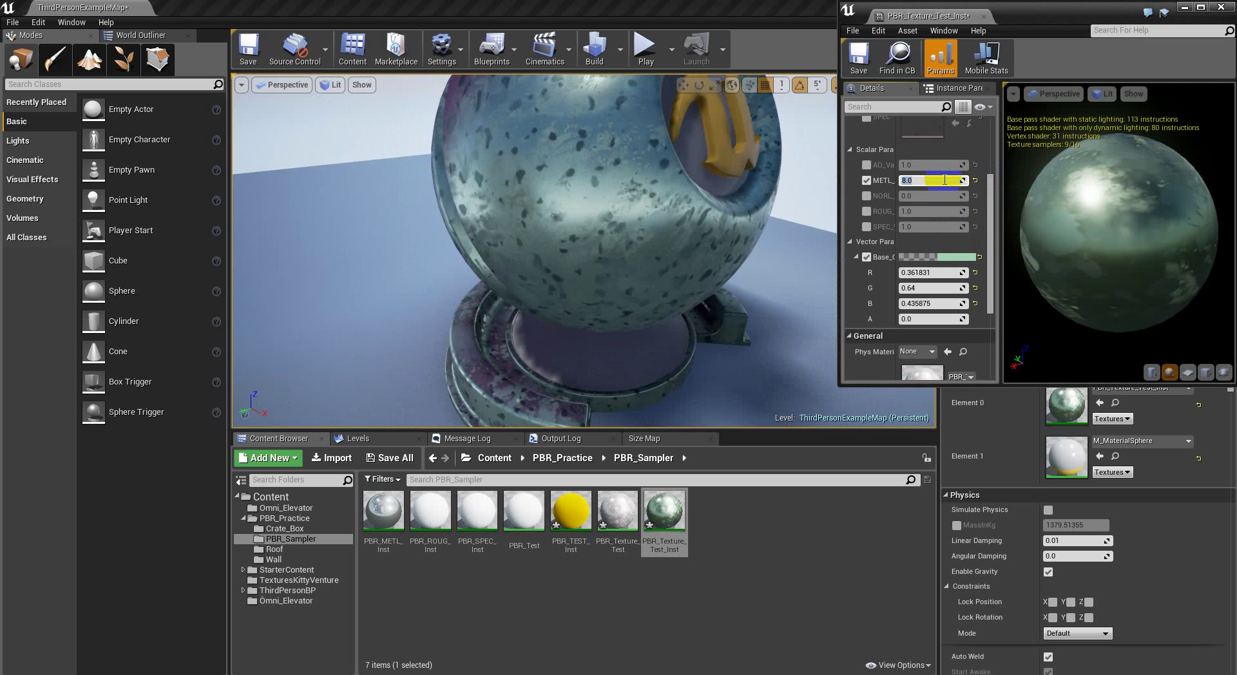
key("Return")
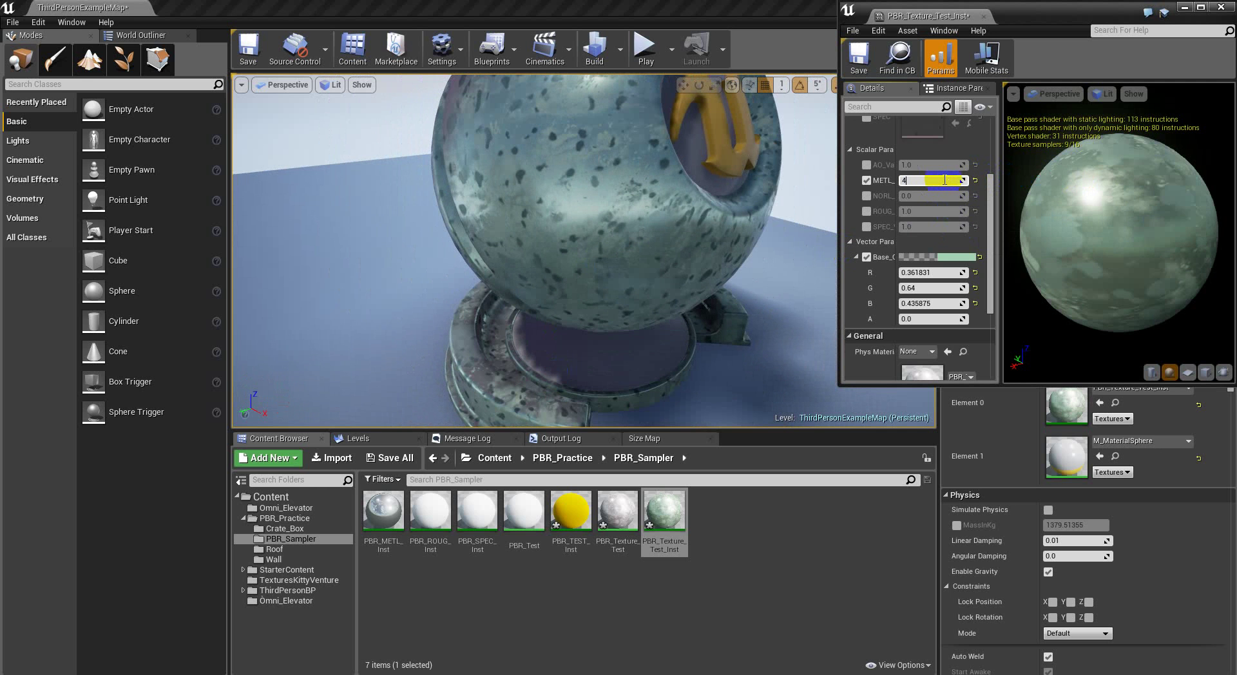
key("Return")
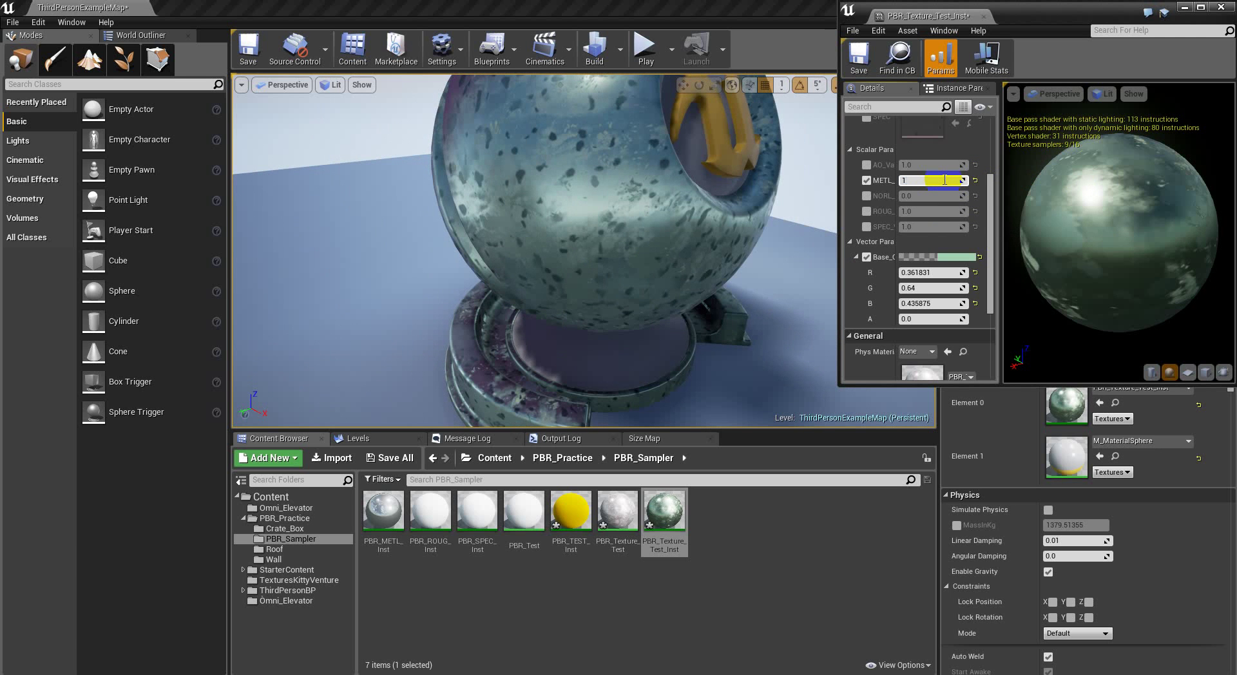
key("Return")
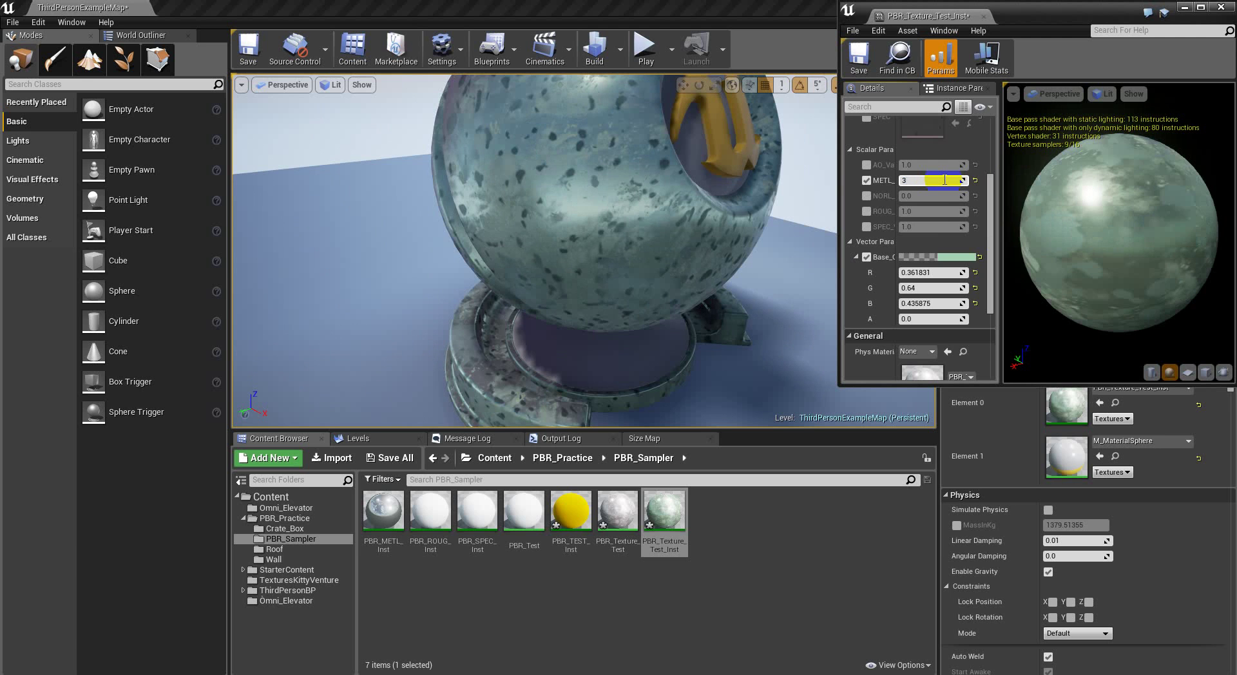
key("Return")
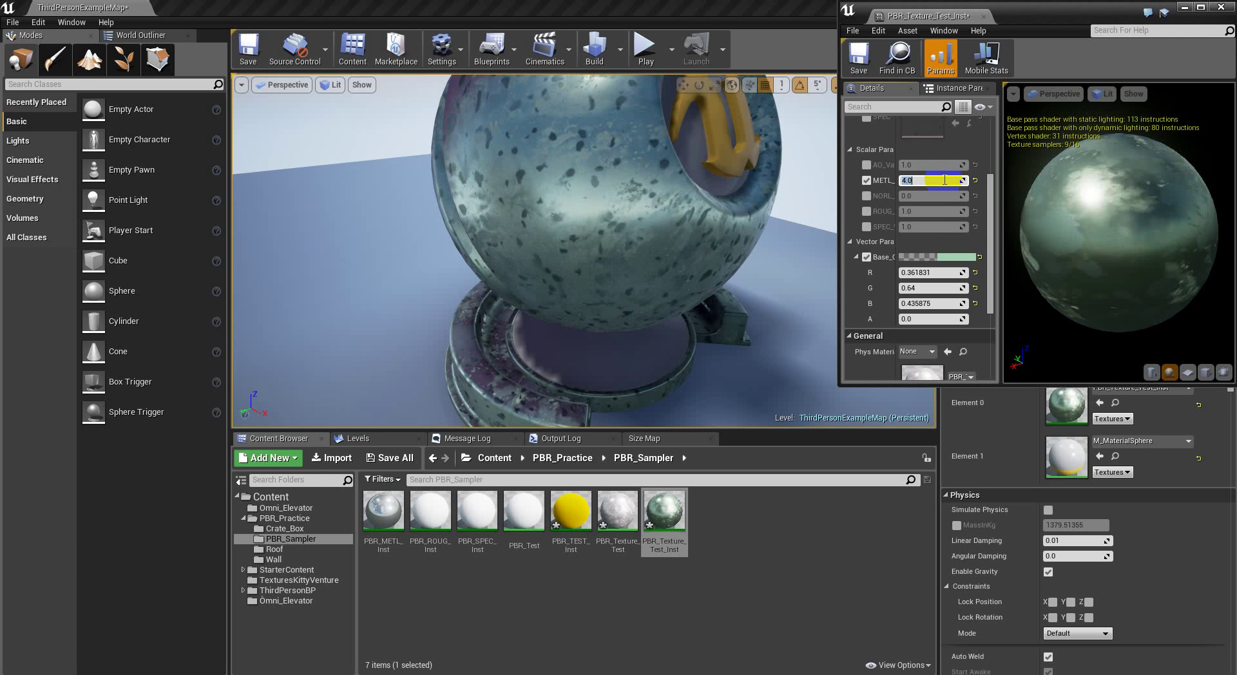
right_click_drag(635, 357, 568, 310)
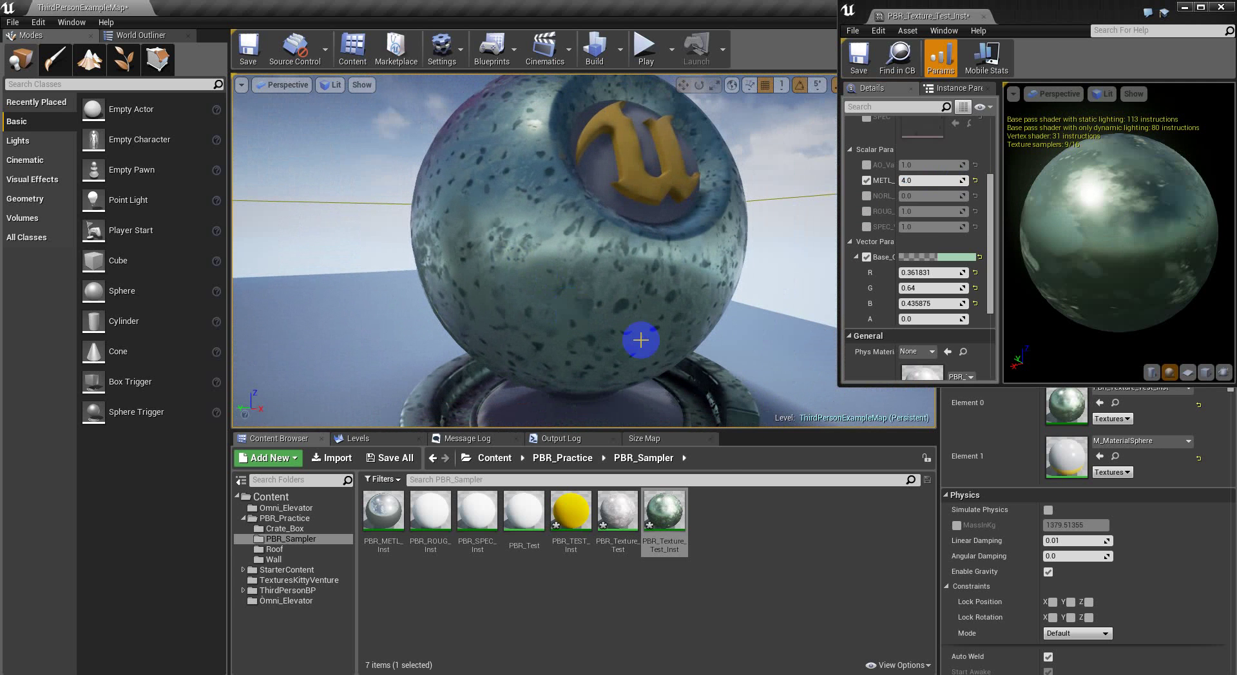
left_click(867, 180)
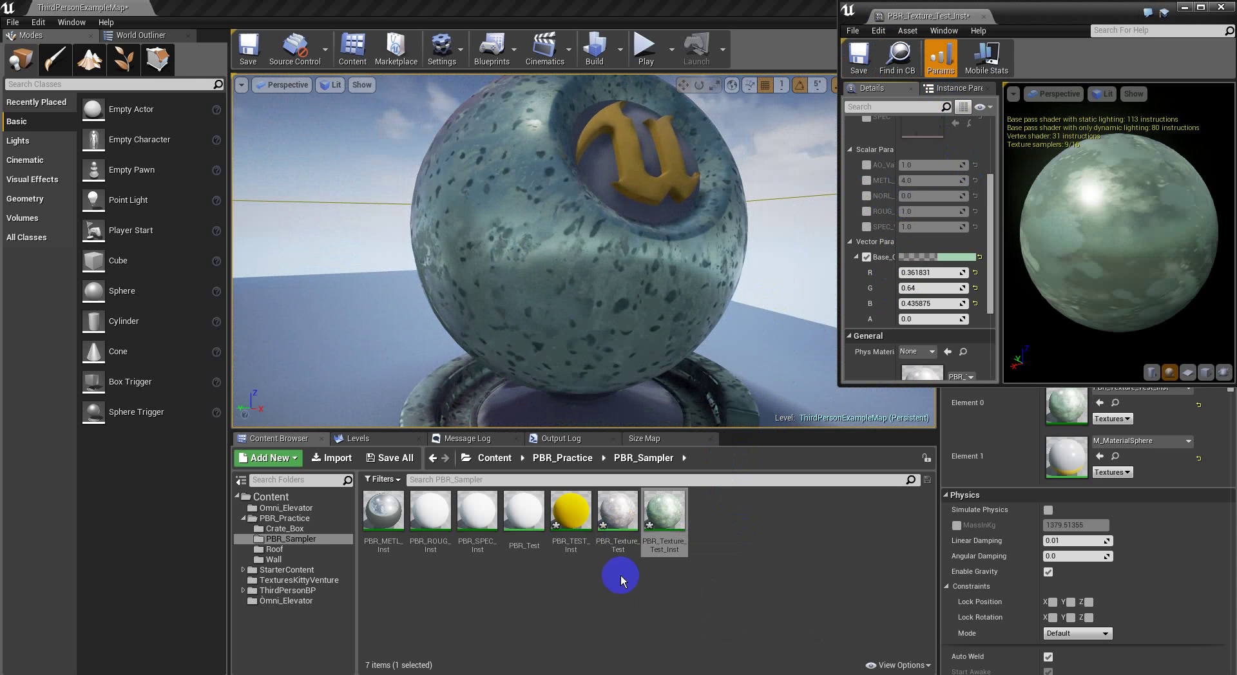
- Open the parent material PBR_Texture_Test in a maximized editor window at its ambient occlusion nodes
left_click(610, 515)
double_click(610, 515)
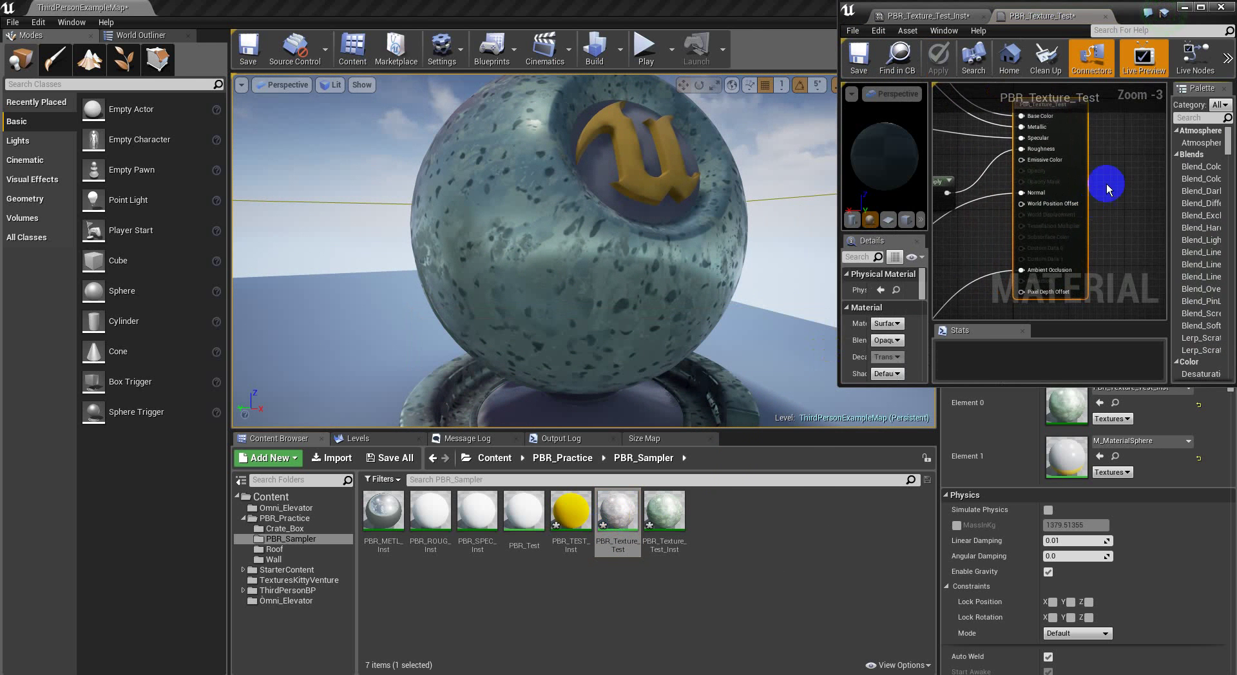
left_click(1201, 9)
right_click_drag(578, 392, 959, 357)
scroll(587, 343, "up", 3)
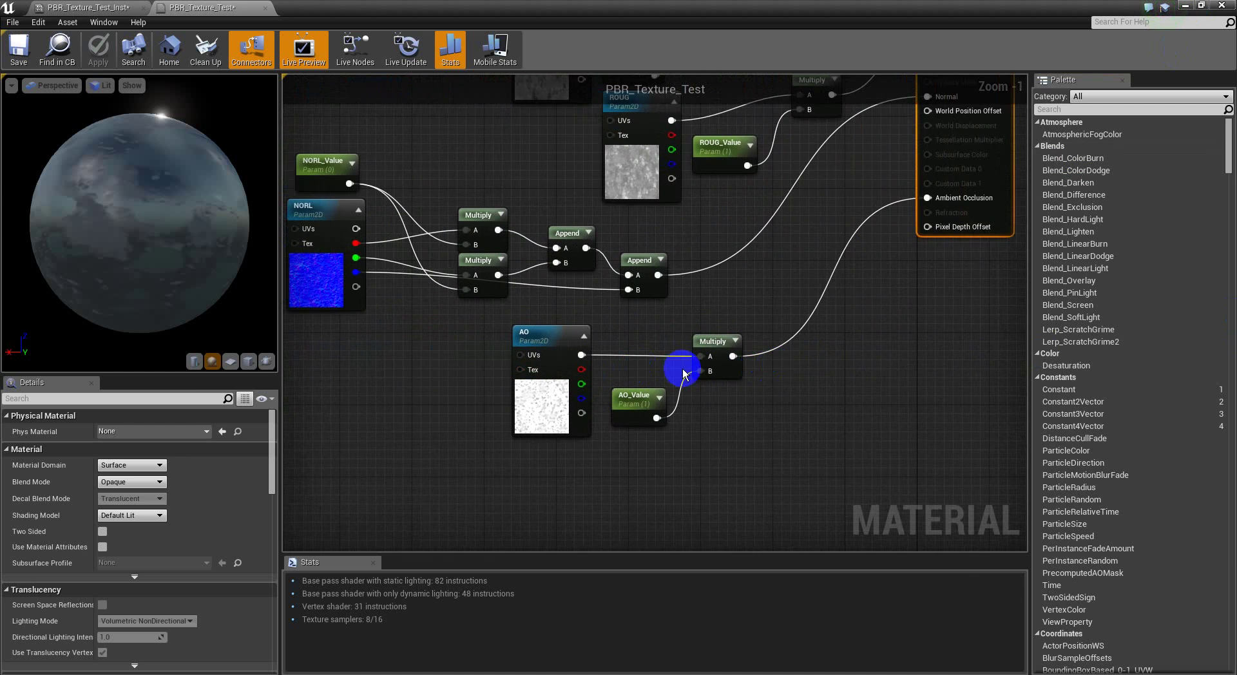
- Spread out the ambient occlusion nodes, moving Multiply and AO_Value away from the AO texture sample
left_click_drag(812, 348, 637, 487)
left_click_drag(713, 350, 837, 391)
right_click_drag(542, 349, 579, 362)
left_click_drag(578, 363, 505, 352)
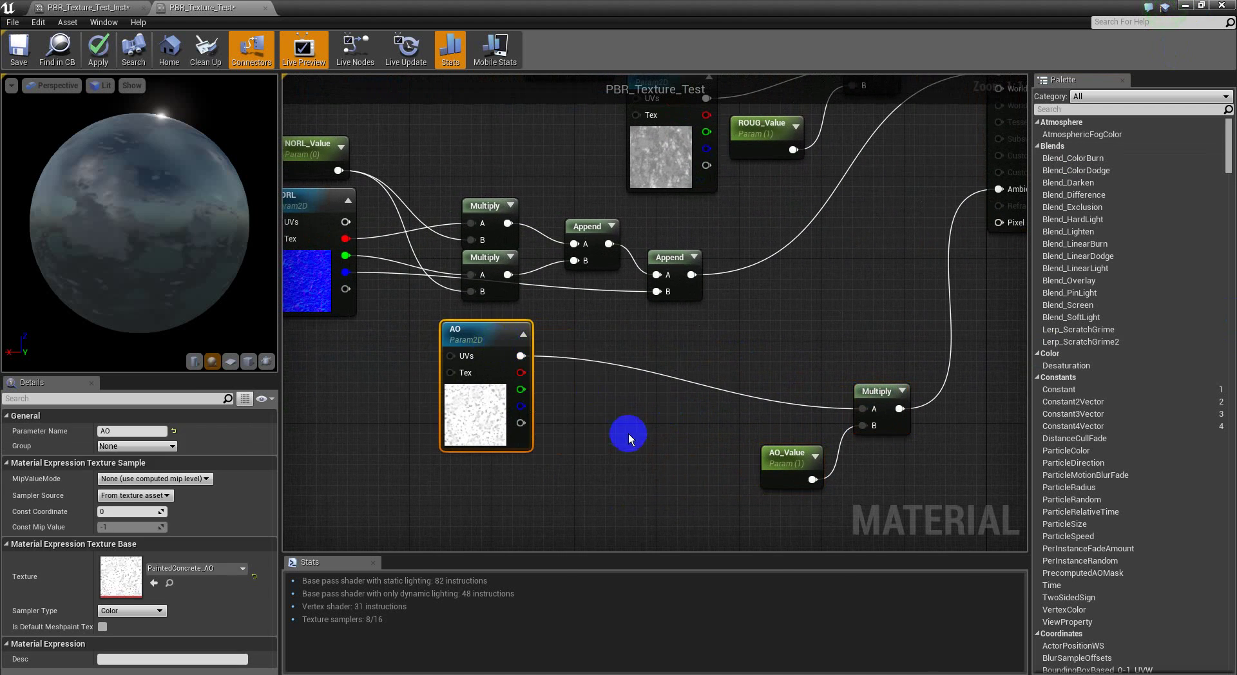
- Find StaticSwitchParameter in the node library and place it between the AO texture sample and its Multiply node
right_click_drag(612, 400, 609, 436)
left_click(1091, 111)
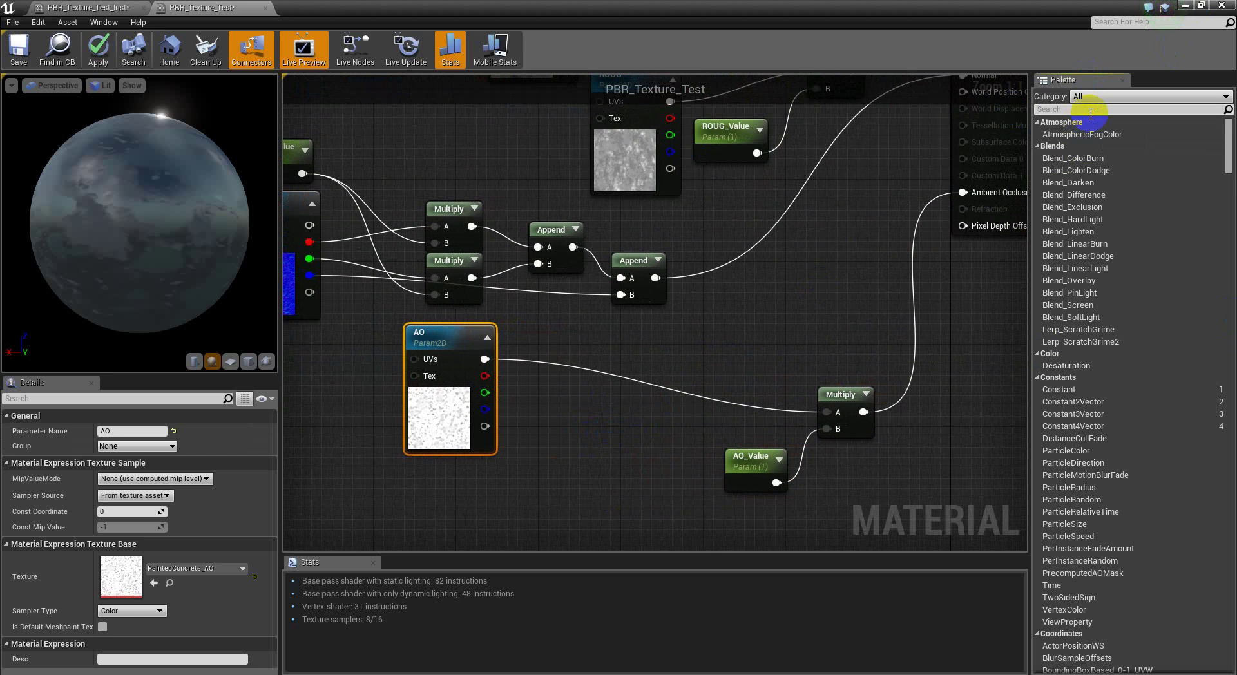
type("swit")
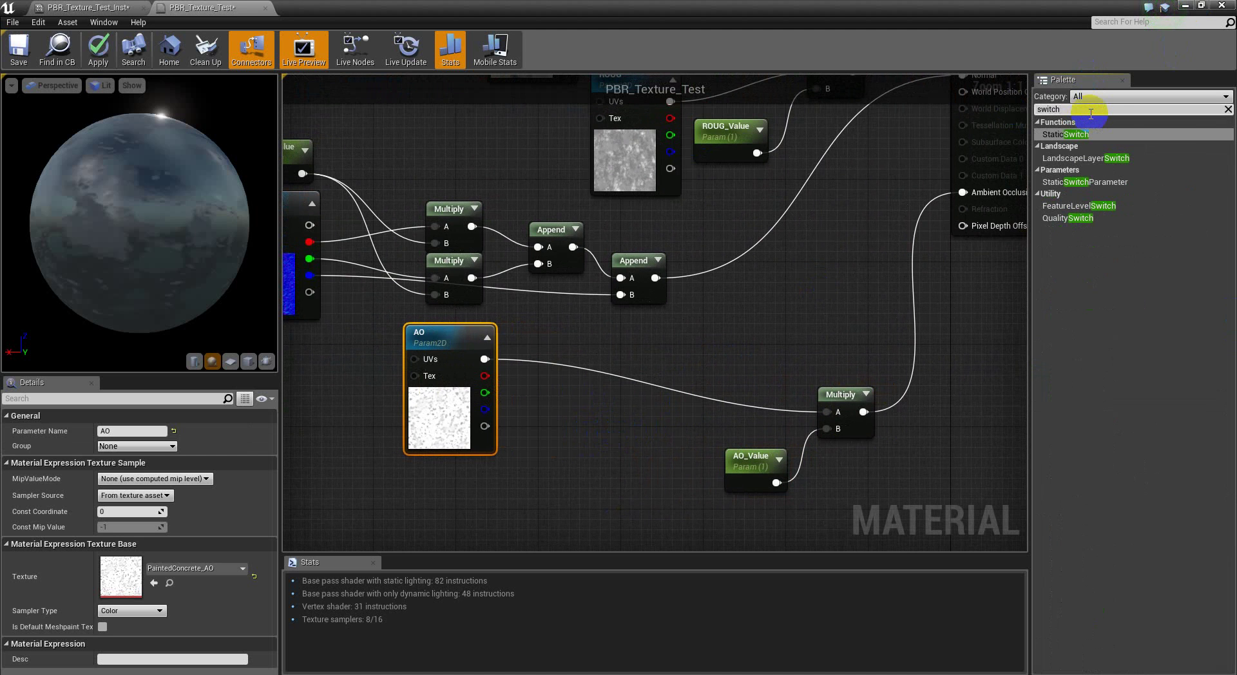
type("ch")
left_click_drag(1086, 182, 647, 378)
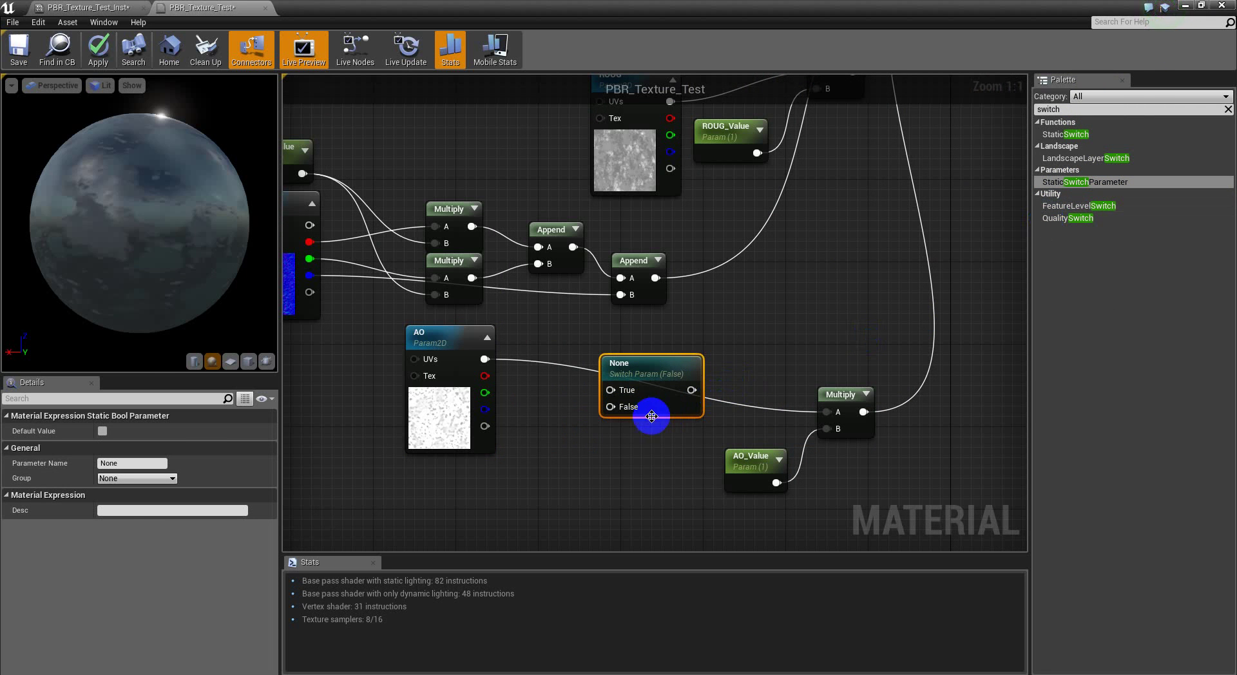
- Add a constant node with the value 1 and connect it to the switch parameter's False input
left_click(575, 422)
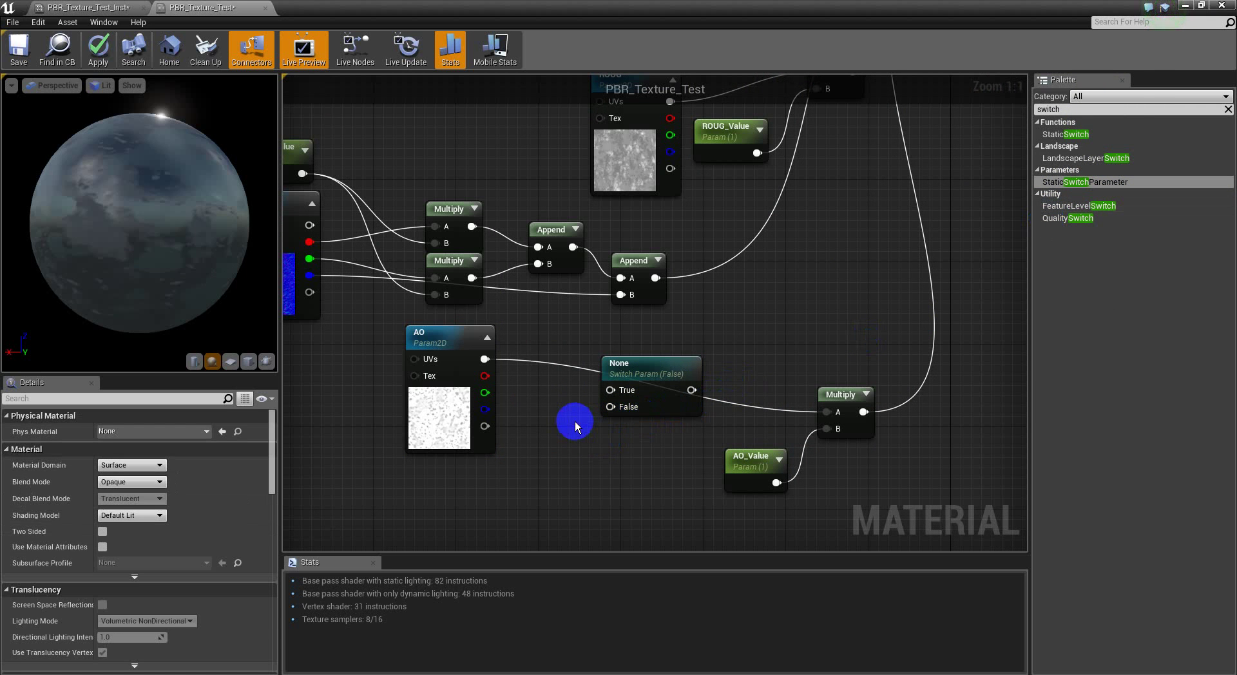
left_click(575, 422)
left_click(134, 432)
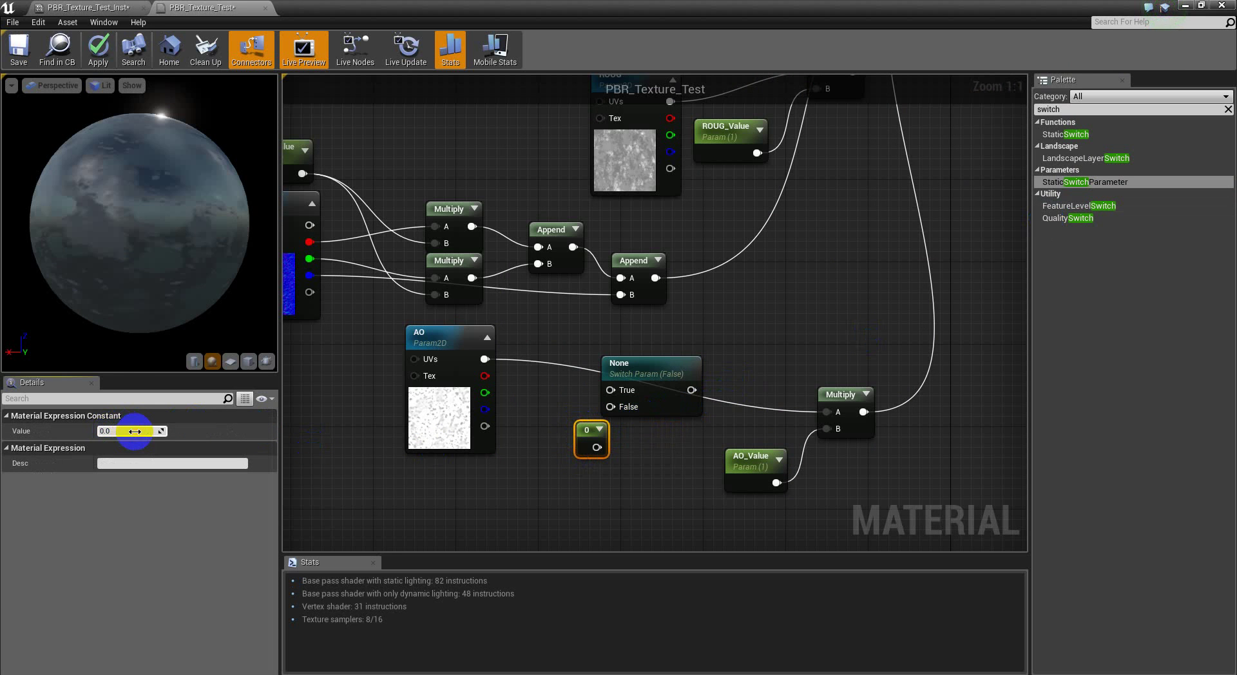
type("1")
key("Return")
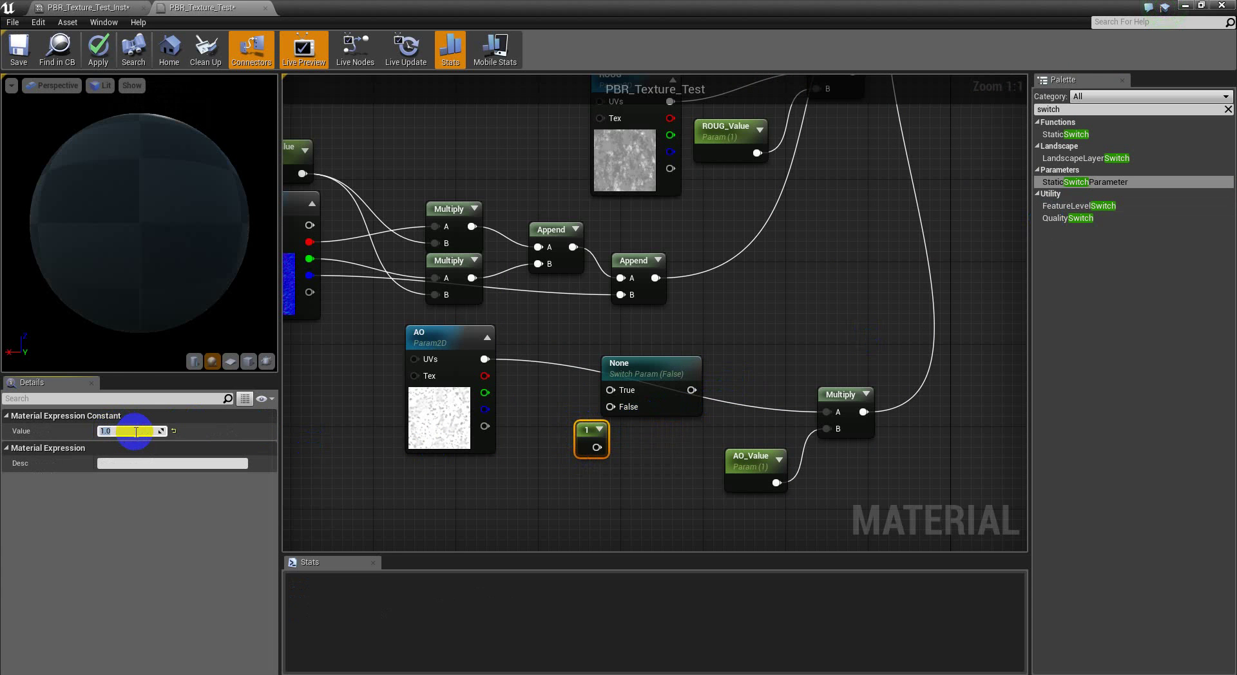
left_click_drag(610, 407, 592, 445)
- Rearrange the AO nodes so the switch follows the Multiply, and connect the Multiply output to the switch's True input
right_click_drag(685, 419, 821, 361)
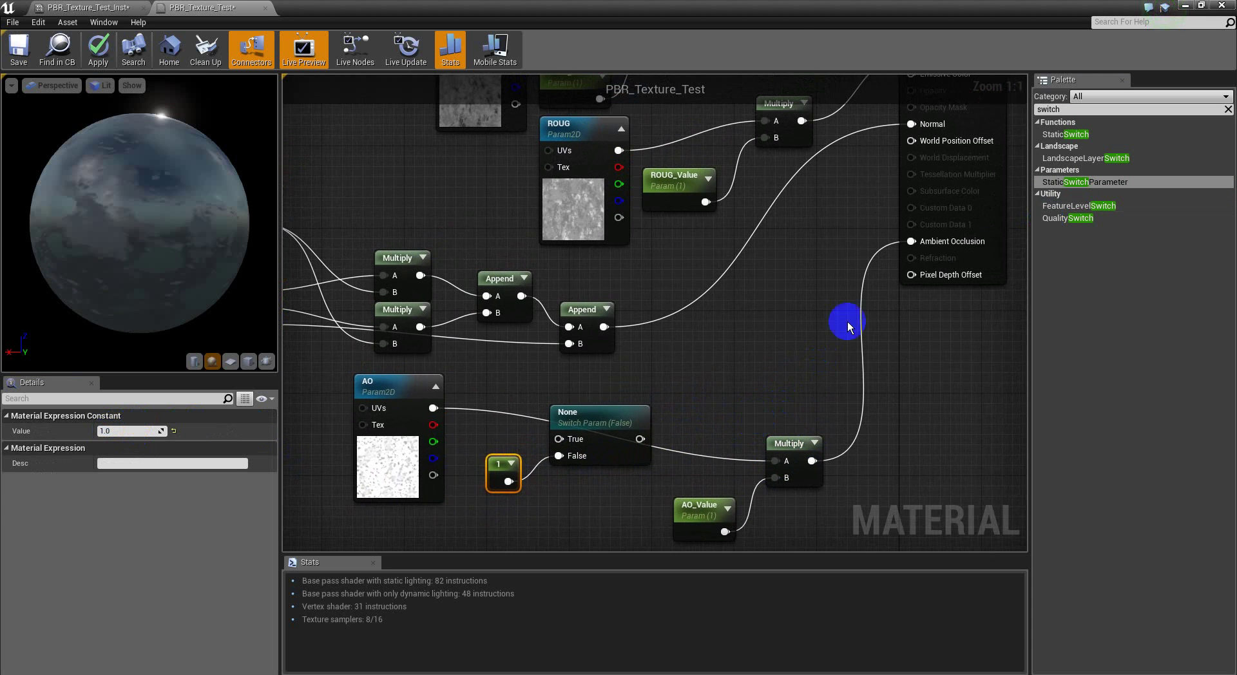
right_click_drag(752, 400, 744, 403)
left_click_drag(395, 456, 682, 453)
left_click_drag(583, 500, 480, 423)
left_click_drag(566, 415, 802, 461)
left_click_drag(899, 422, 687, 516)
left_click_drag(905, 469, 710, 469)
- Select the switch parameter node beside the AO Multiply and set its parameter name to AO_Bool
right_click_drag(803, 421, 787, 381)
left_click(788, 388)
left_click(700, 431)
double_click(137, 463)
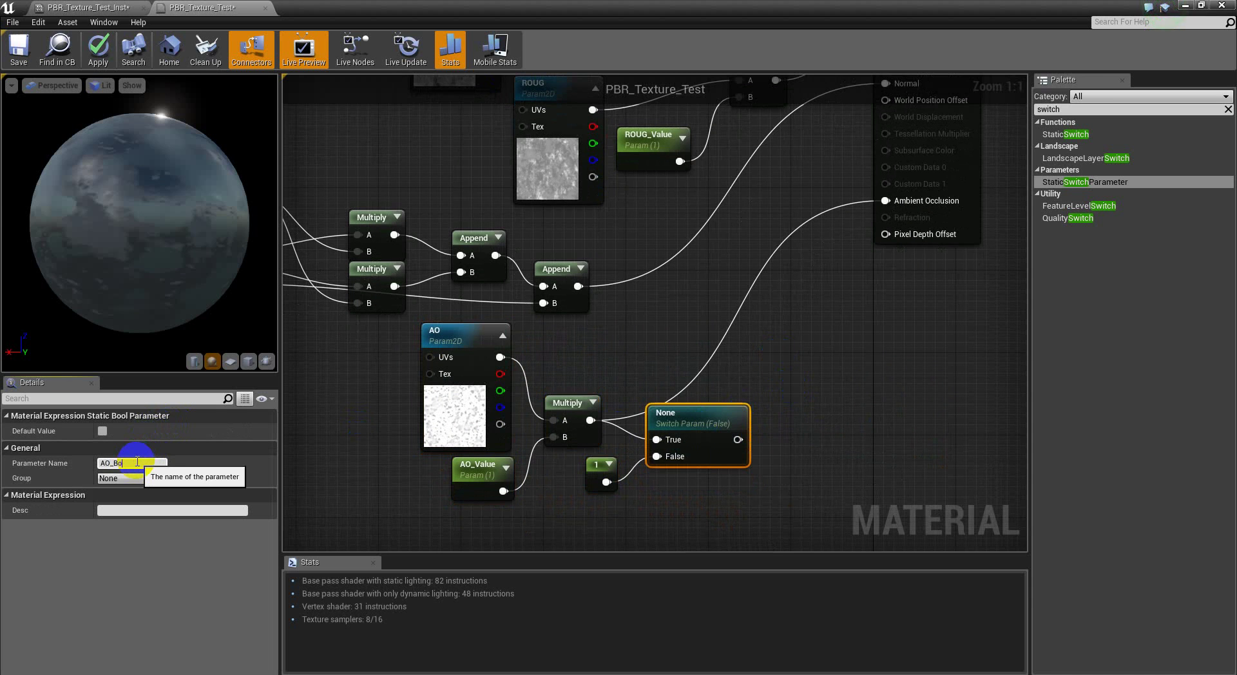
type("AO_Bool")
key("Return")
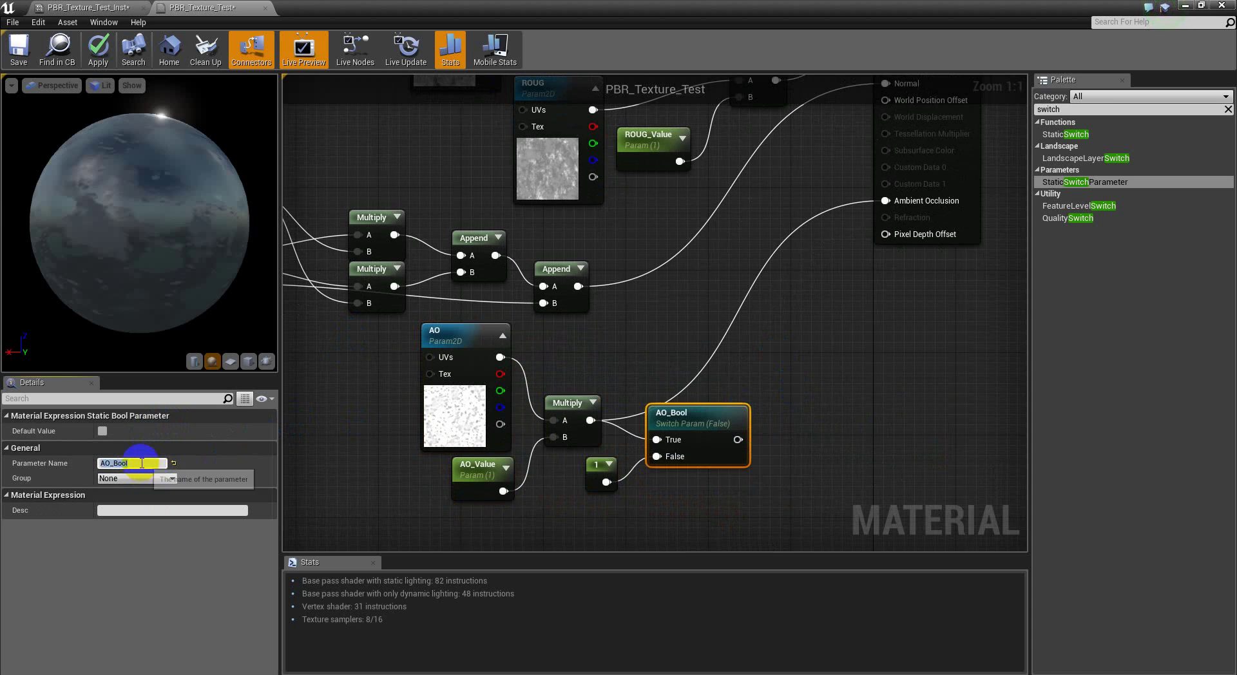
left_click(113, 463)
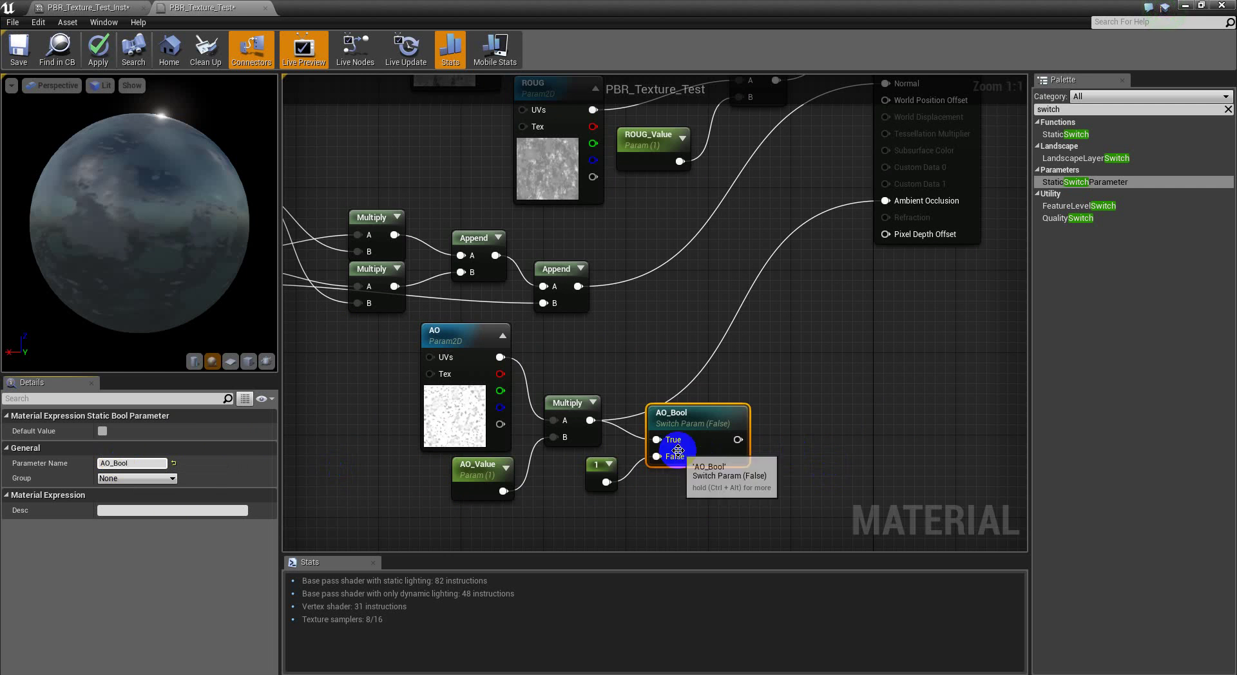
- Connect the AO_Bool switch output to the material's Ambient Occlusion input and apply the material changes
right_click_drag(705, 451, 745, 427)
left_click_drag(834, 234, 687, 473)
right_click_drag(656, 391, 763, 358)
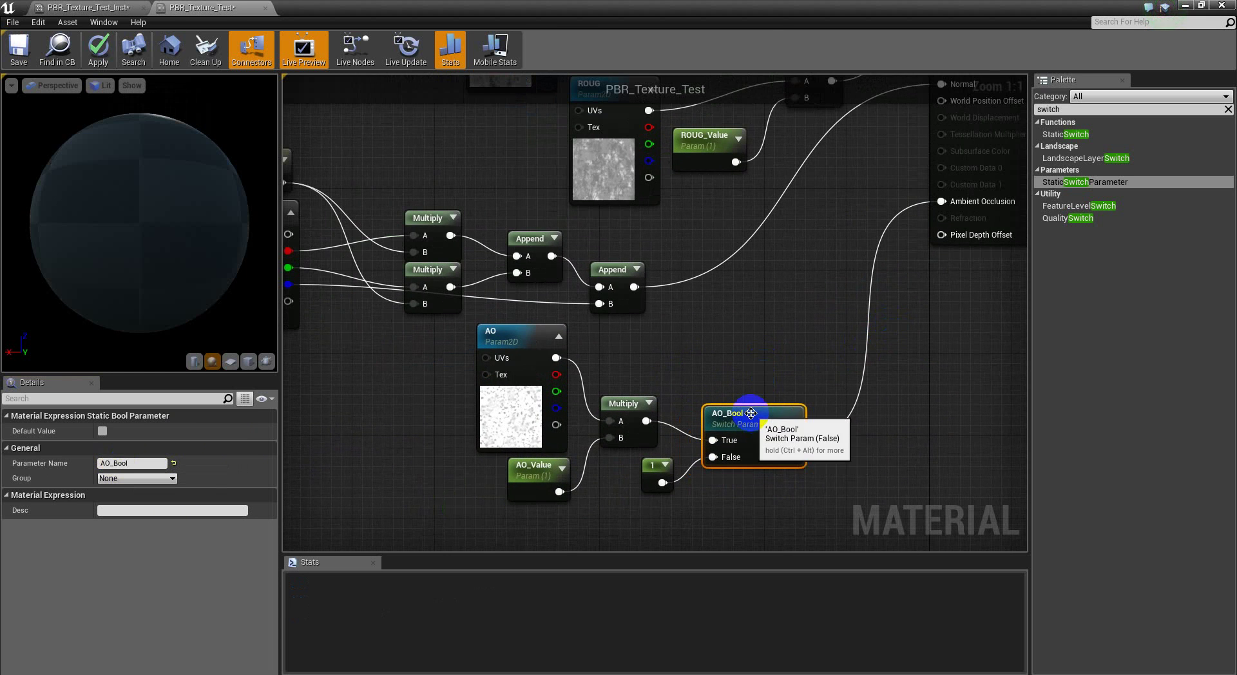
left_click(751, 414)
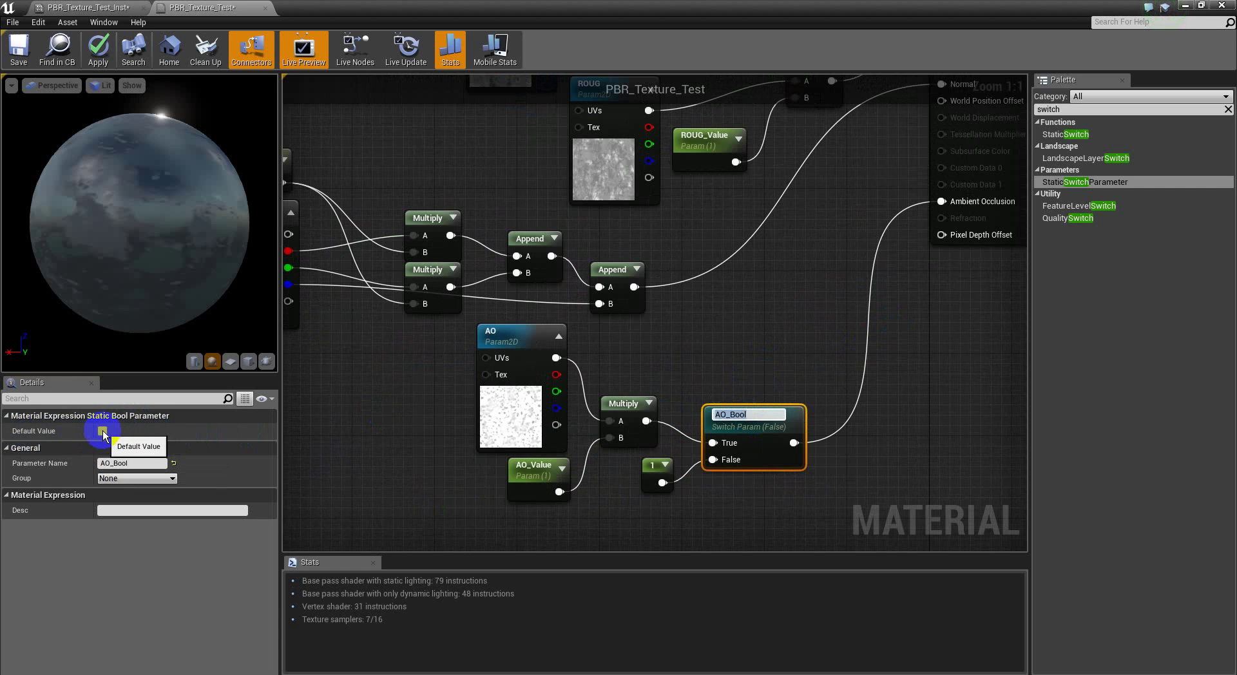
left_click(100, 49)
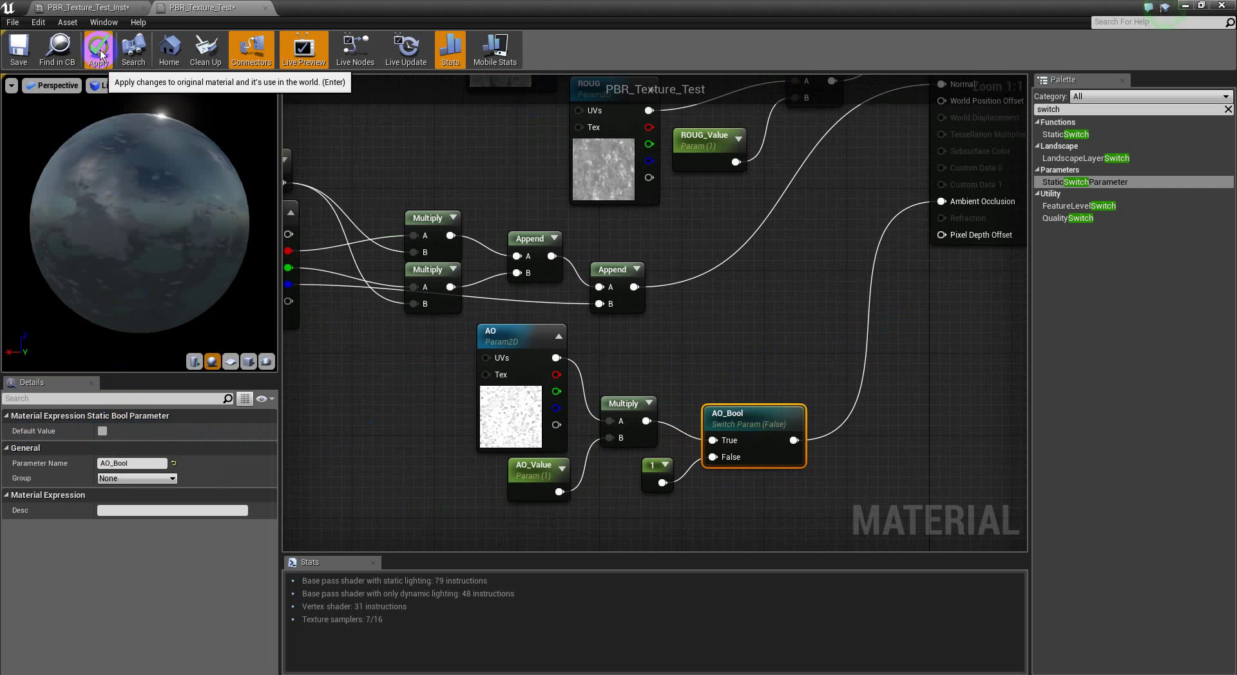
- Review the AO switch branch and the remaining texture parameter branches across the PBR_Texture_Test graph
right_click_drag(774, 357, 804, 405)
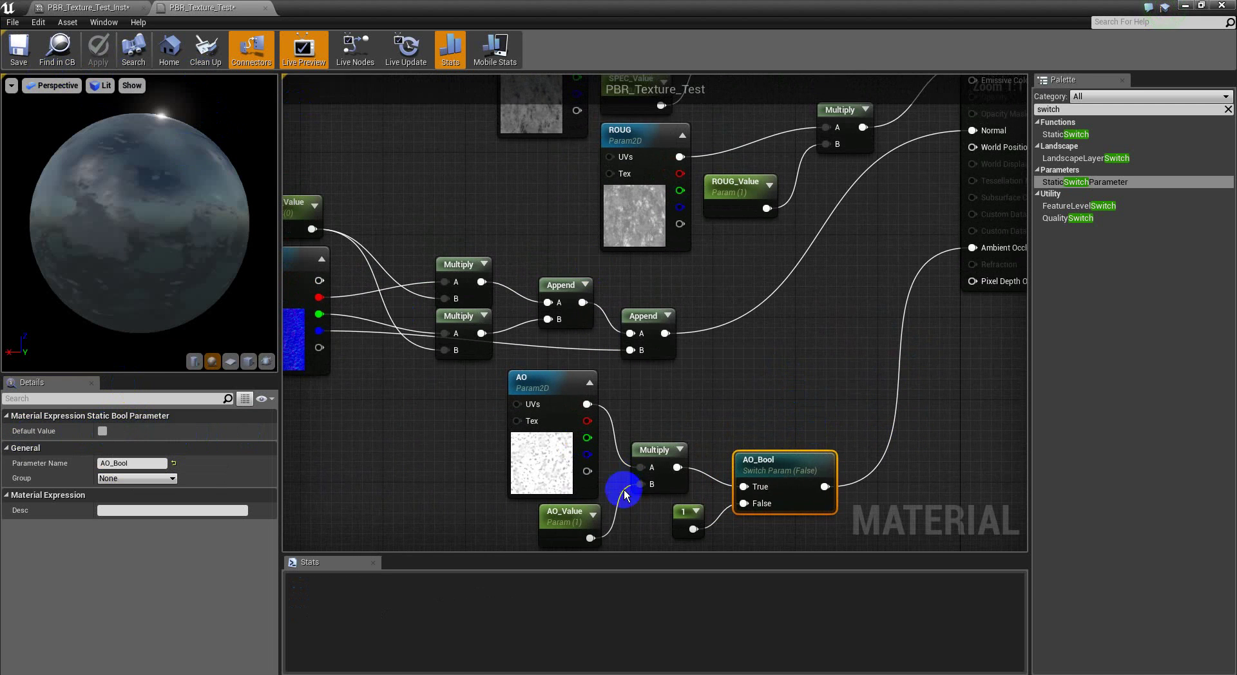
right_click_drag(697, 391, 709, 377)
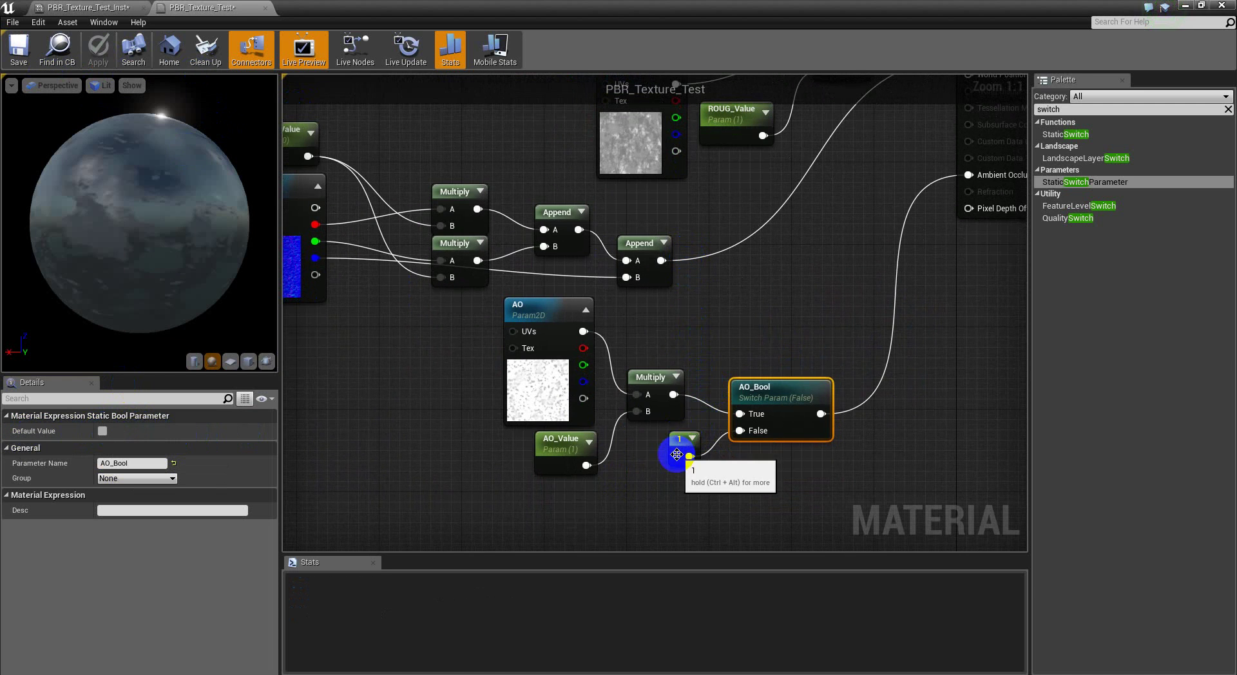
left_click(538, 378)
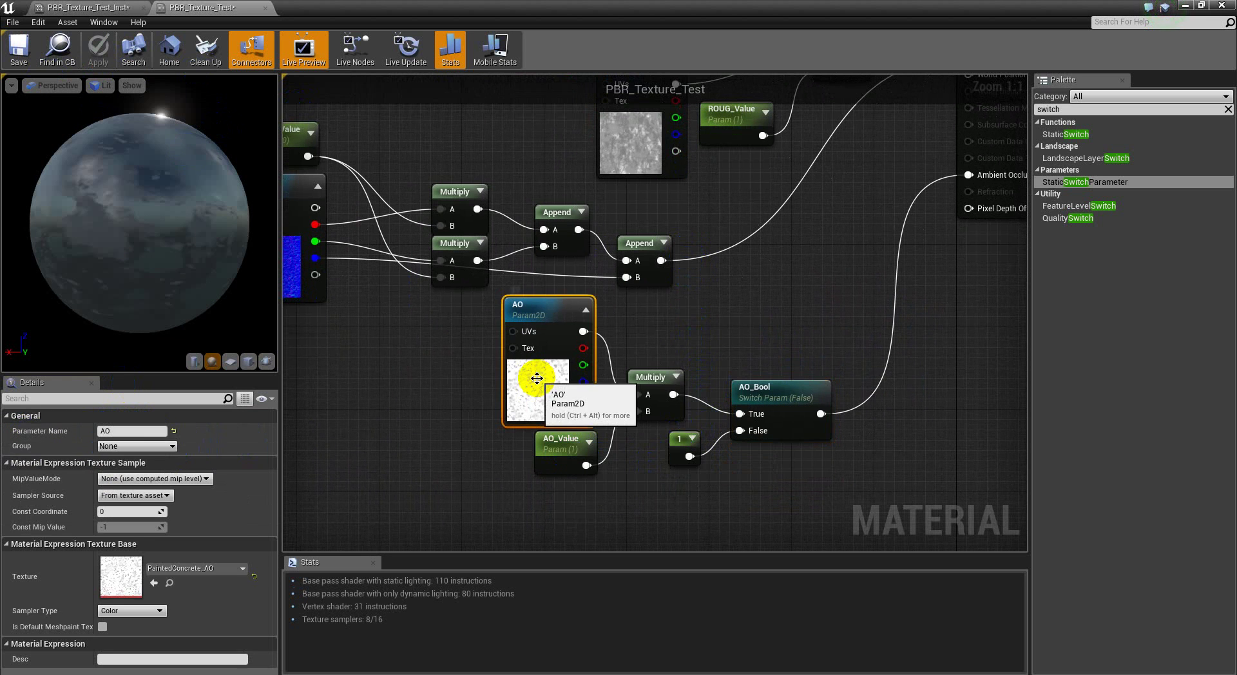
right_click_drag(810, 237, 765, 326)
scroll(764, 327, "down", 4)
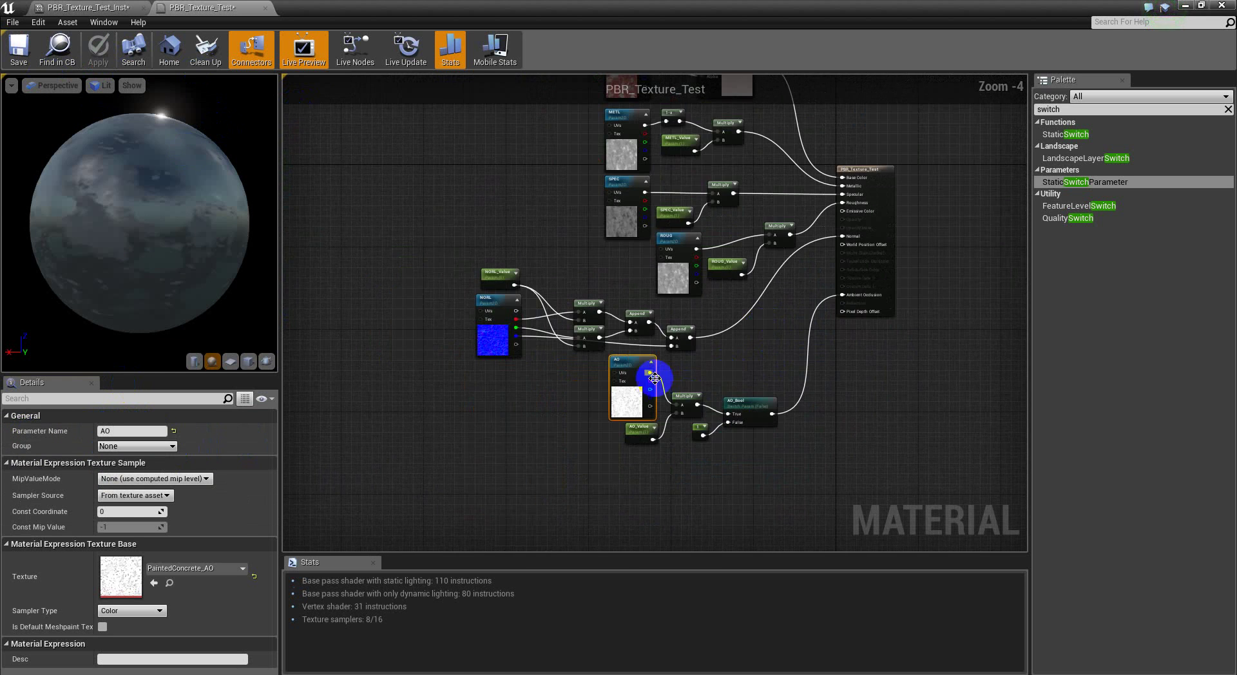
scroll(620, 388, "up", 4)
right_click_drag(599, 168, 577, 327)
scroll(579, 253, "down", 6)
right_click_drag(676, 133, 670, 150)
scroll(670, 150, "up", 2)
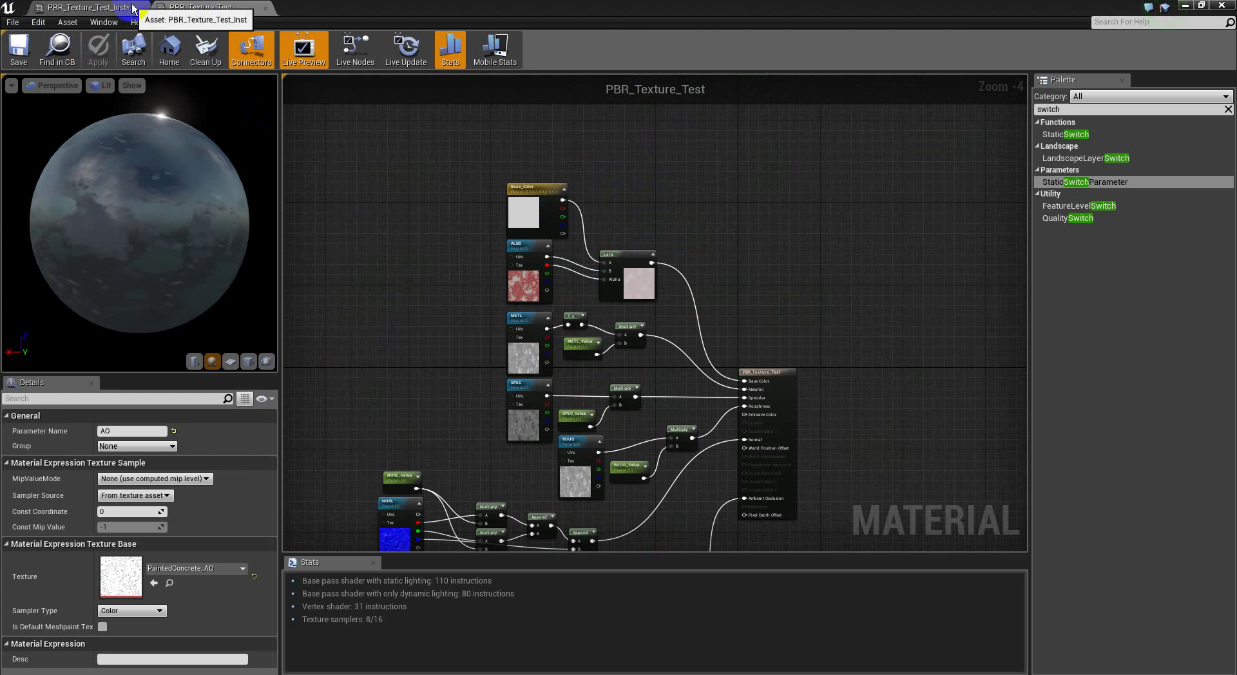
- Switch to PBR_Texture_Test_Inst and check its static switch and scalar parameters, toggling the AO_Value override on and off
left_click(88, 7)
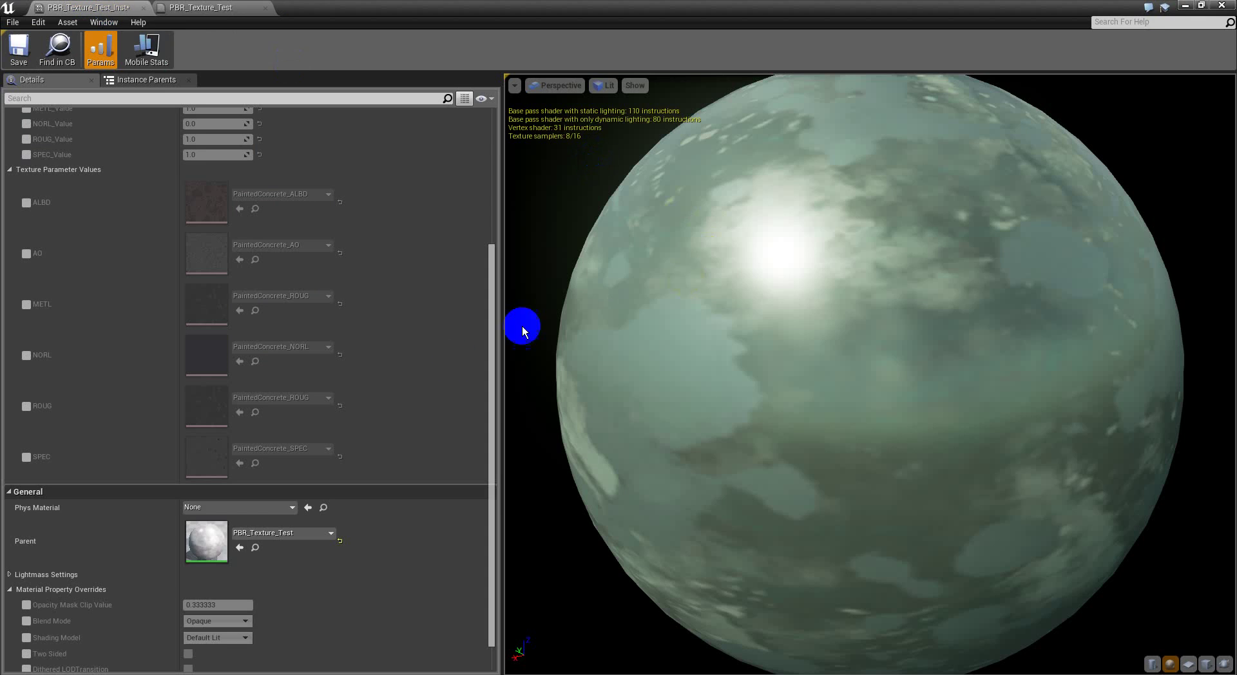
scroll(358, 381, "down", 2)
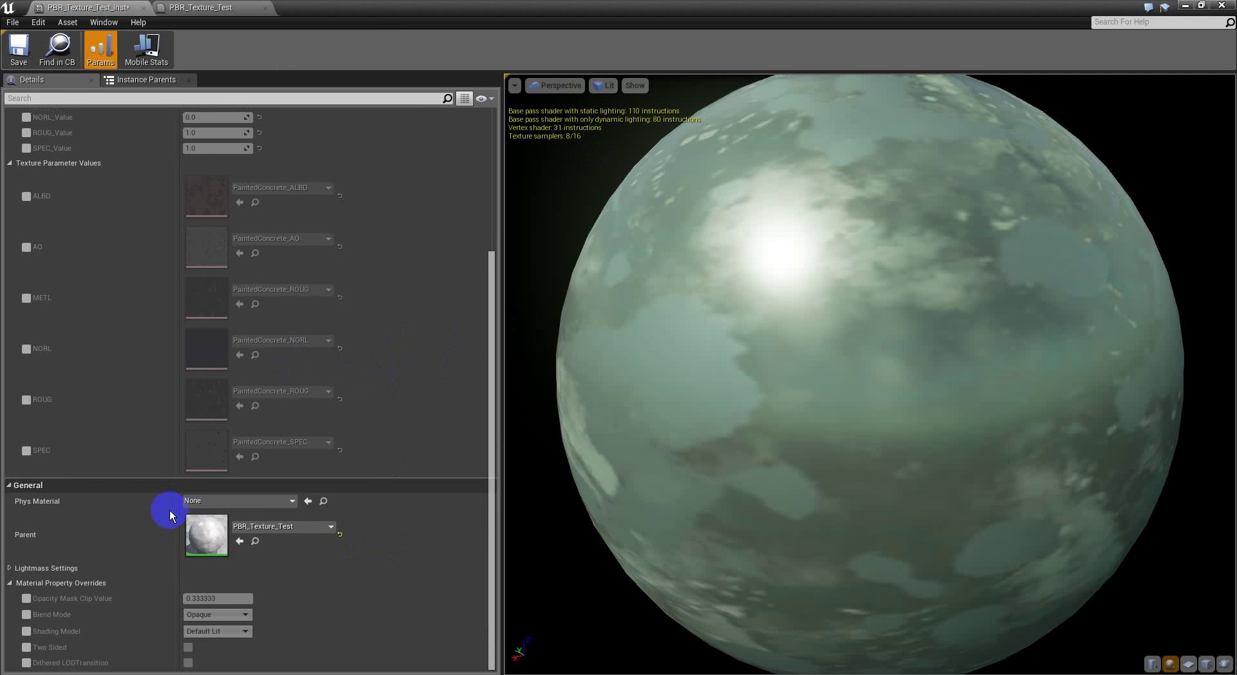
scroll(174, 359, "up", 4)
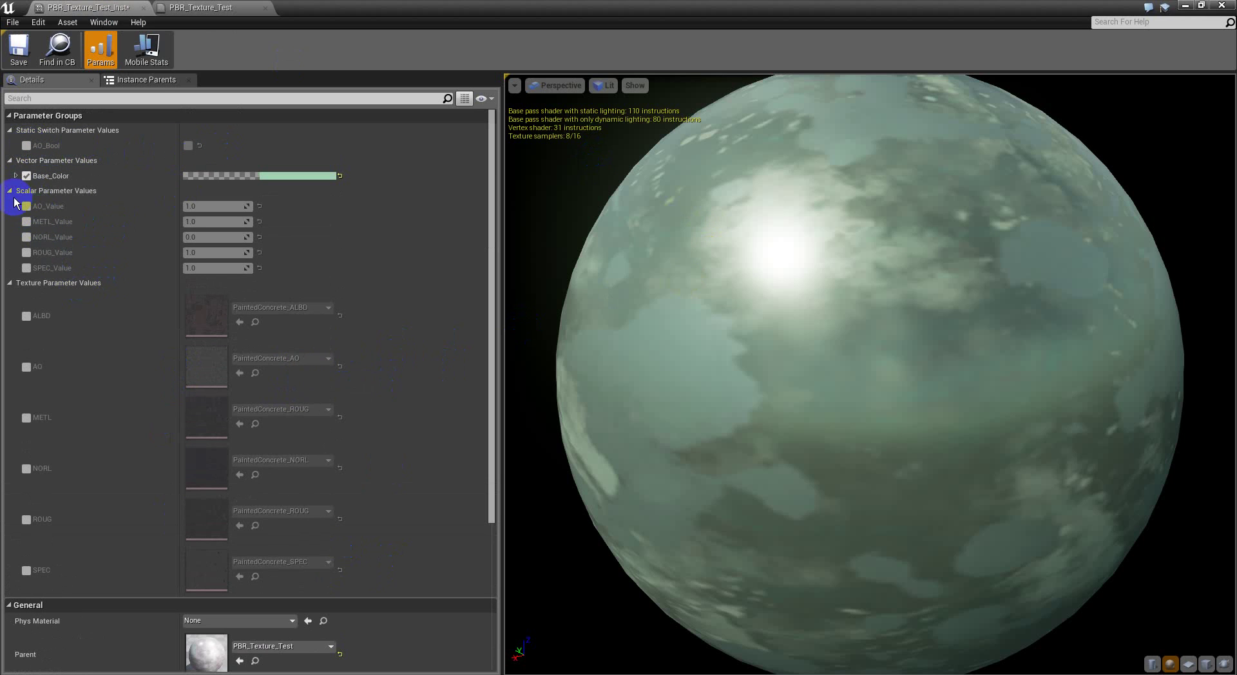
mouse_move(213, 207)
left_mouse_down()
mouse_move(343, 218)
mouse_move(146, 220)
mouse_move(345, 221)
mouse_move(320, 232)
mouse_move(205, 206)
left_mouse_up()
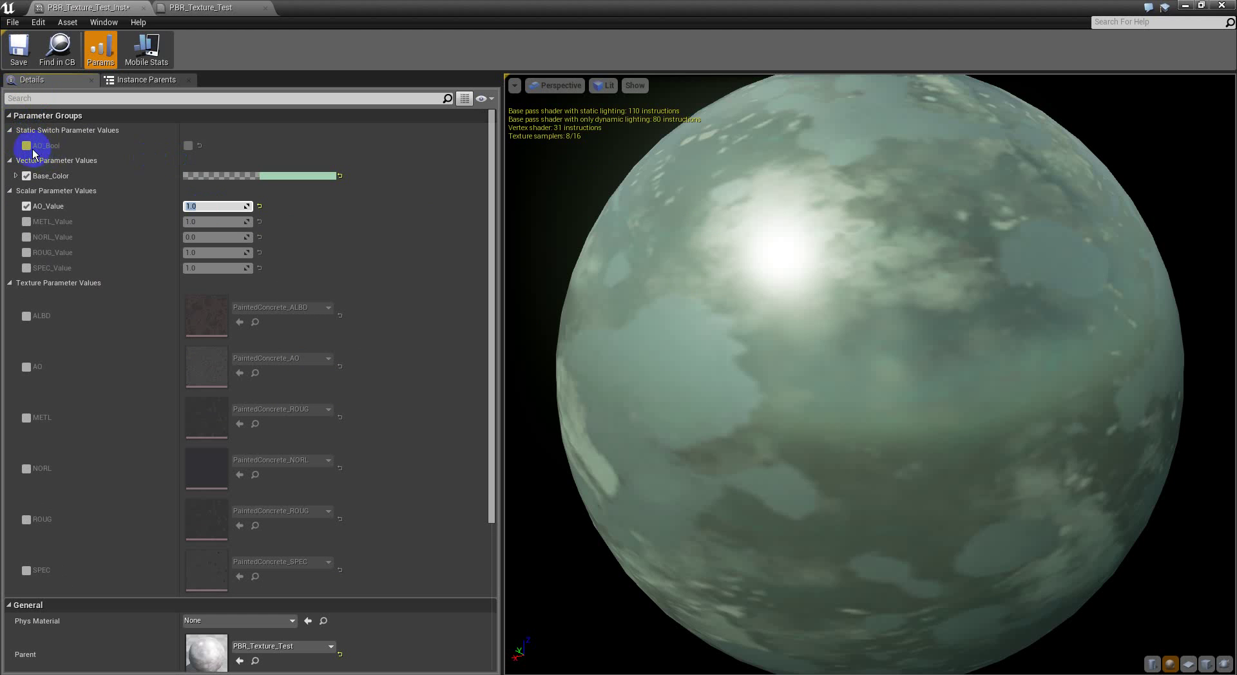
left_click(26, 206)
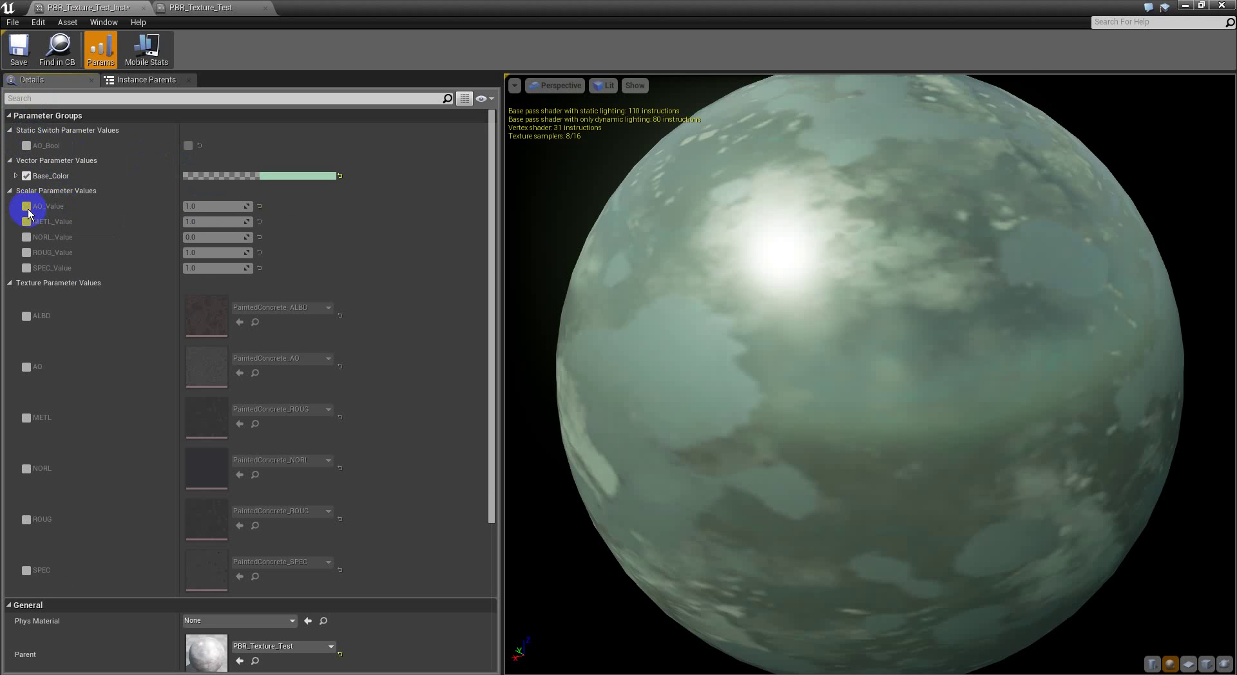
- Move the material instance editor aside and bring the level's preview mesh into close view beside it
left_click_drag(873, 6, 1034, 16)
left_click_drag(632, 296, 579, 236)
right_click_drag(578, 237, 634, 239)
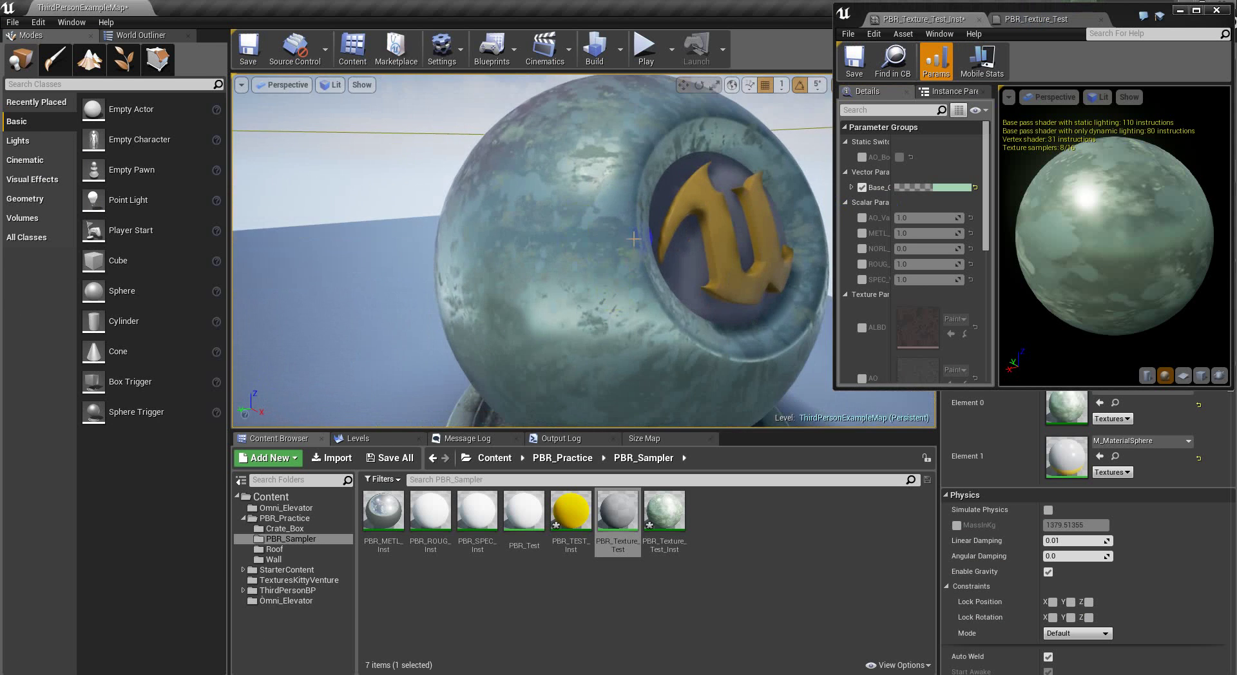
- Enable the ROUG_Value override, set it to 0, and inspect the reflections on the preview mesh
left_click(861, 265)
left_click(942, 265)
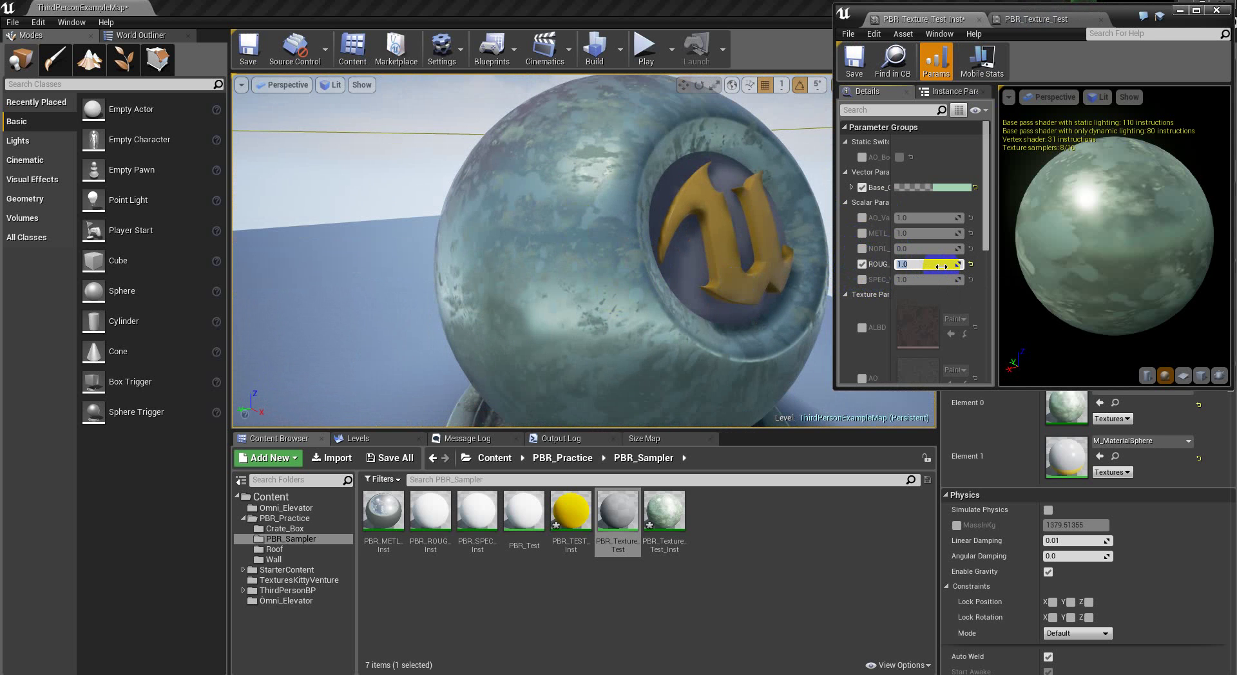
type("0")
key("Return")
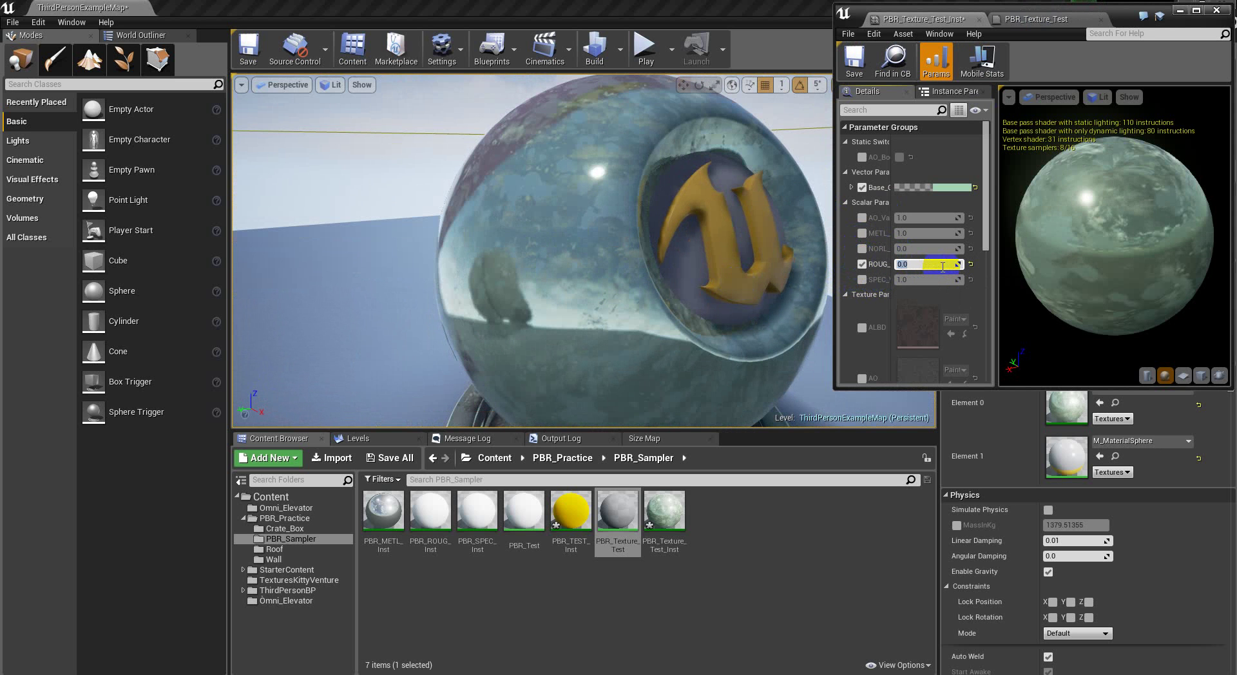
right_click_drag(626, 281, 572, 350)
left_click_drag(626, 282, 568, 226)
right_click_drag(567, 226, 746, 229)
left_click_drag(746, 229, 530, 49)
right_click_drag(530, 49, 409, 119)
mouse_move(409, 119)
left_mouse_down()
mouse_move(402, 4)
mouse_move(404, 140)
left_mouse_up()
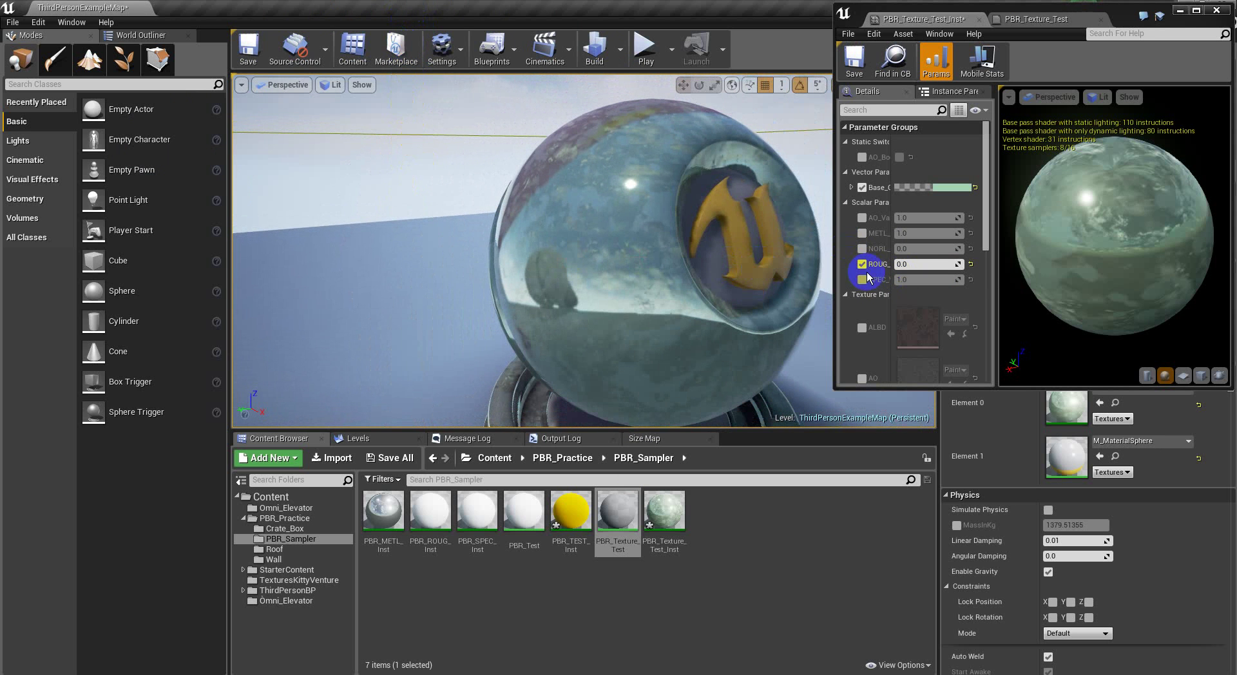
- Raise ROUG_Value to about 0.45 and check the surface of the preview mesh
left_click(920, 265)
left_click_drag(938, 265, 955, 267)
right_click_drag(676, 281, 682, 215)
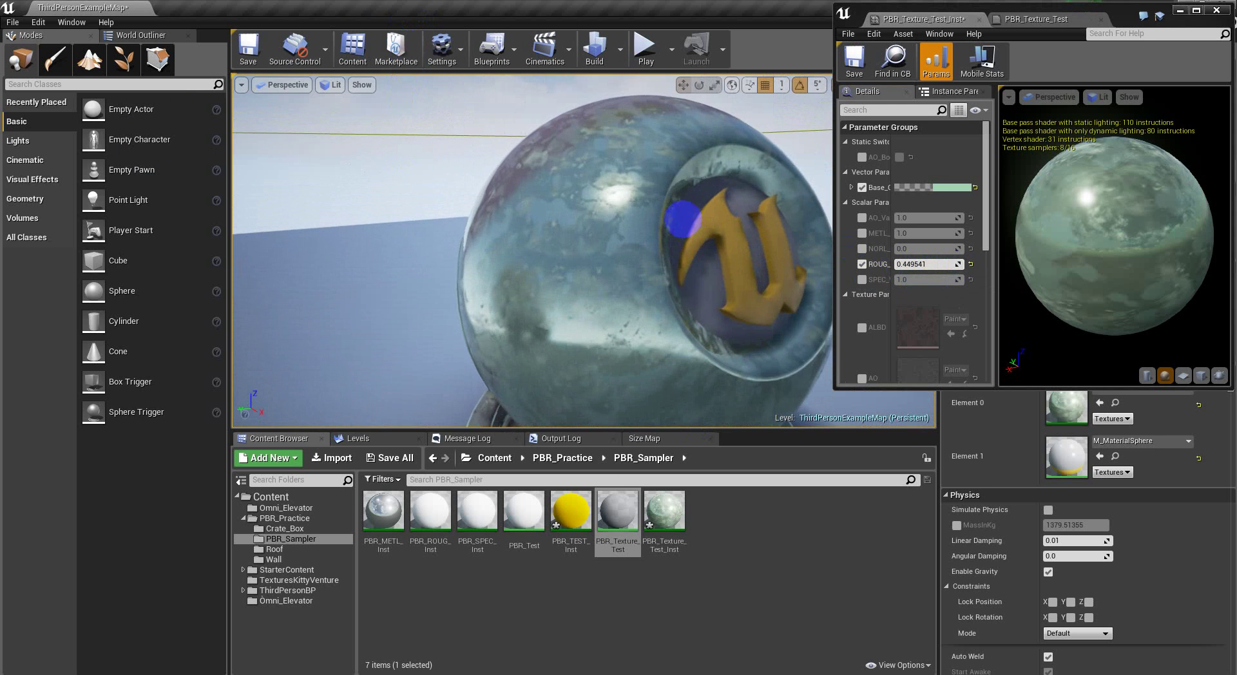
- Set ROUG_Value to 3.0 and inspect the matte finish on the preview mesh
left_click(935, 265)
key("Return")
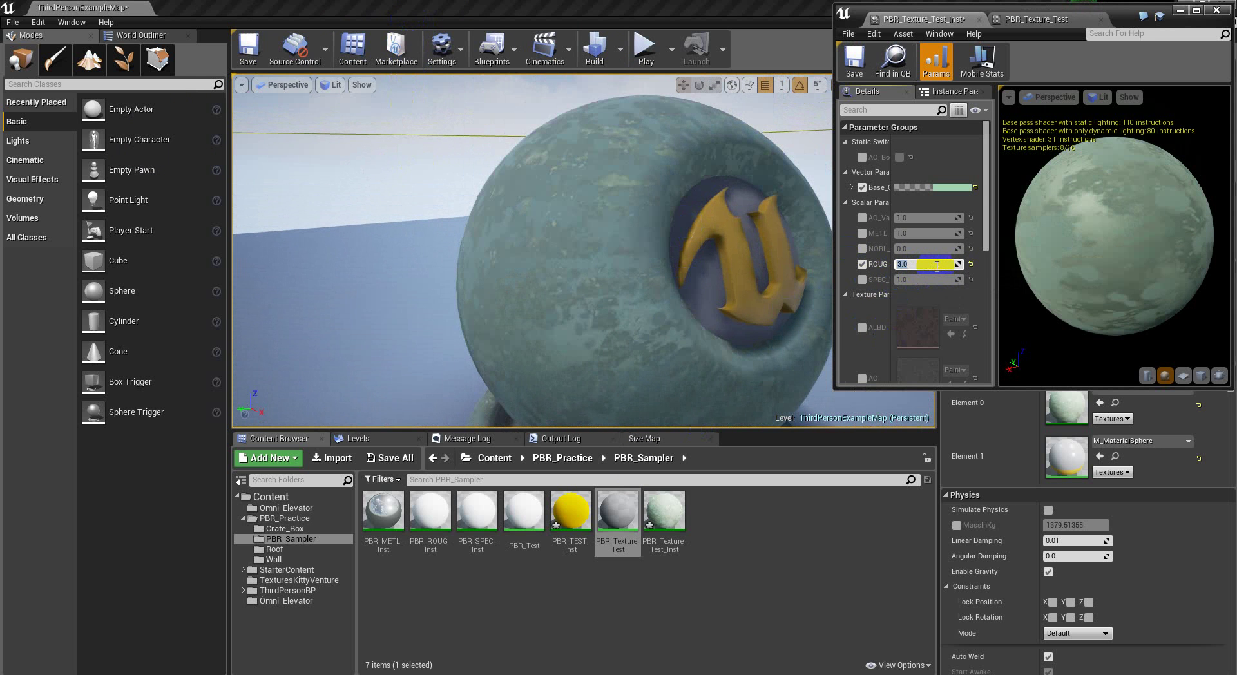
right_click_drag(634, 301, 655, 279)
left_click_drag(655, 279, 662, 170)
right_click_drag(662, 171, 710, 283)
- Change Base_Color to a dark red with RGB 0.41, 0.161, 0.149 and accept the colour
left_click_drag(1058, 312, 1060, 303)
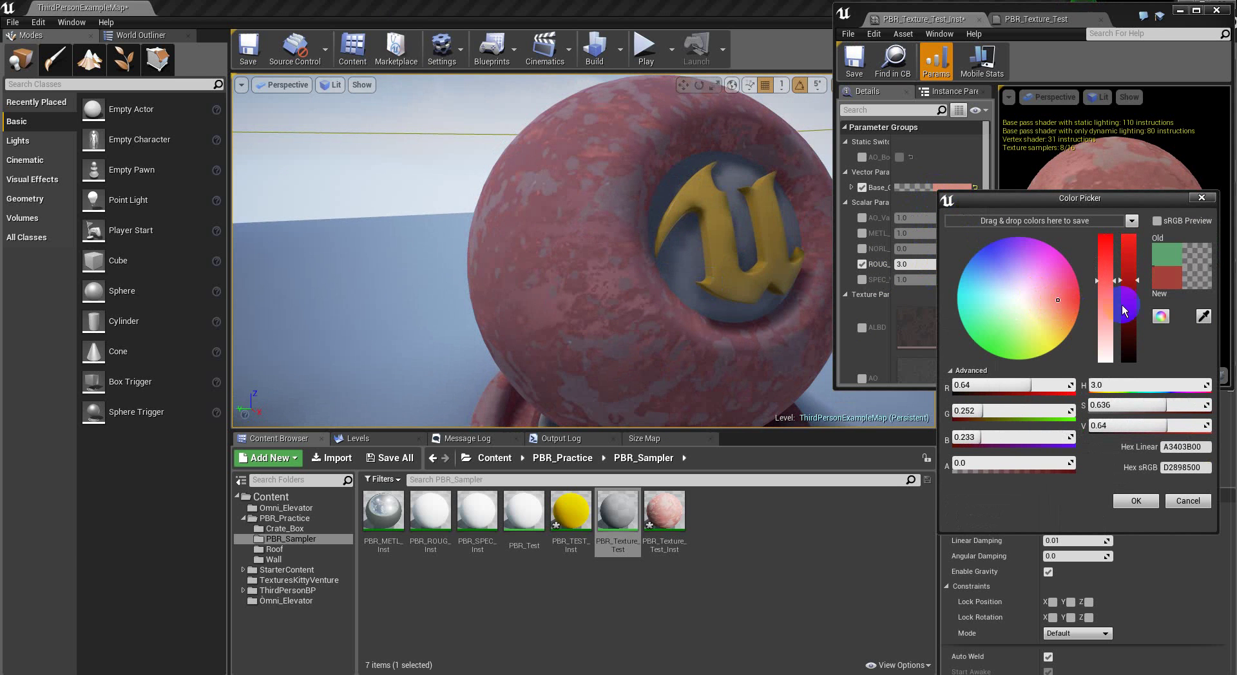
left_click(1135, 313)
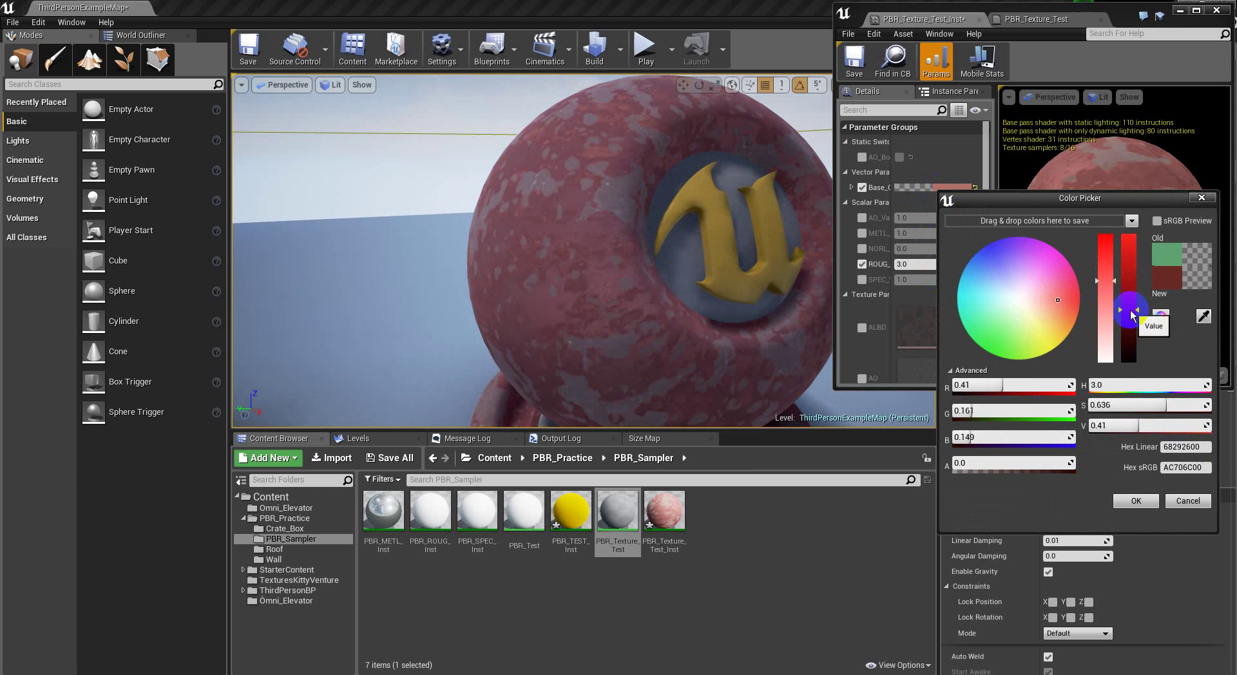
left_click(1147, 505)
- Enable the SPEC_Value override, set it to 0.0, and view the preview mesh up close
left_click_drag(741, 380, 732, 350)
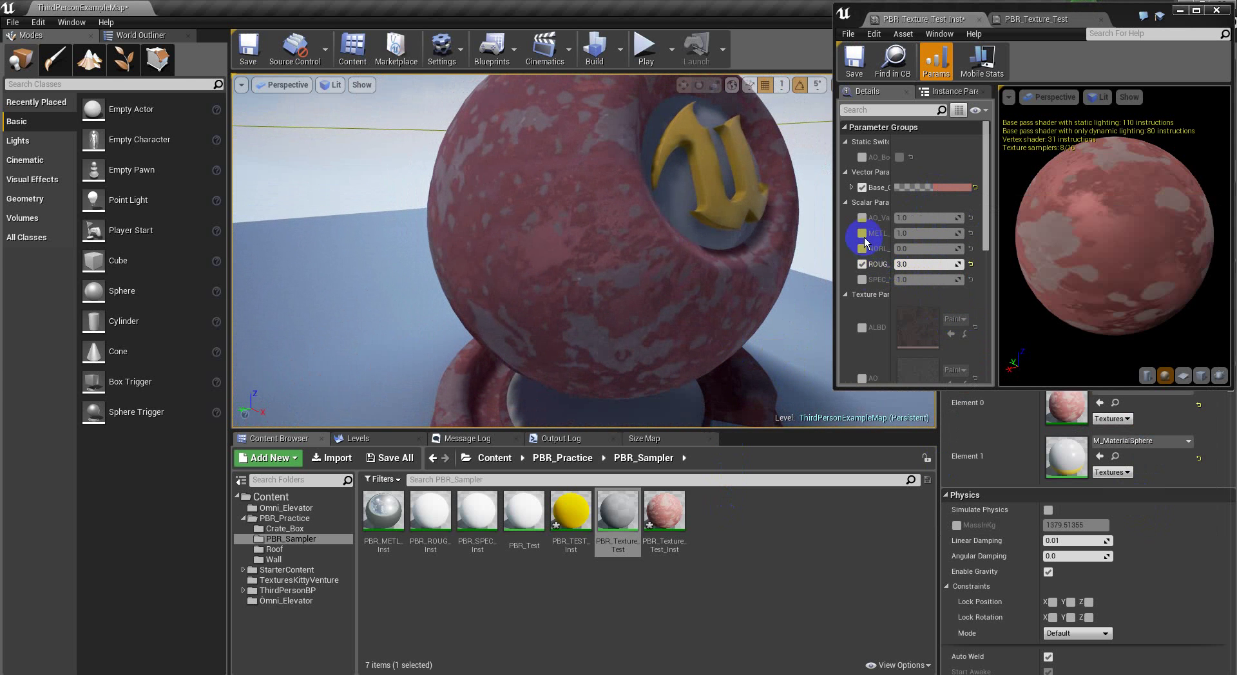
left_click(862, 280)
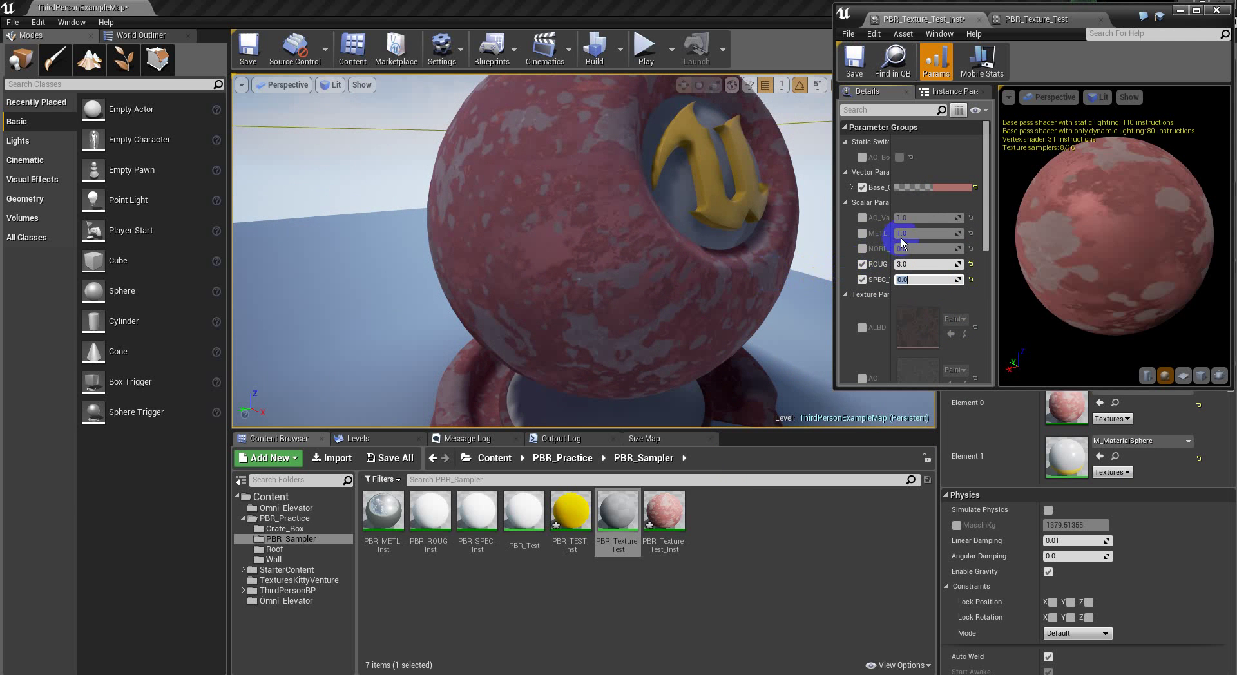
left_click_drag(654, 279, 550, 185)
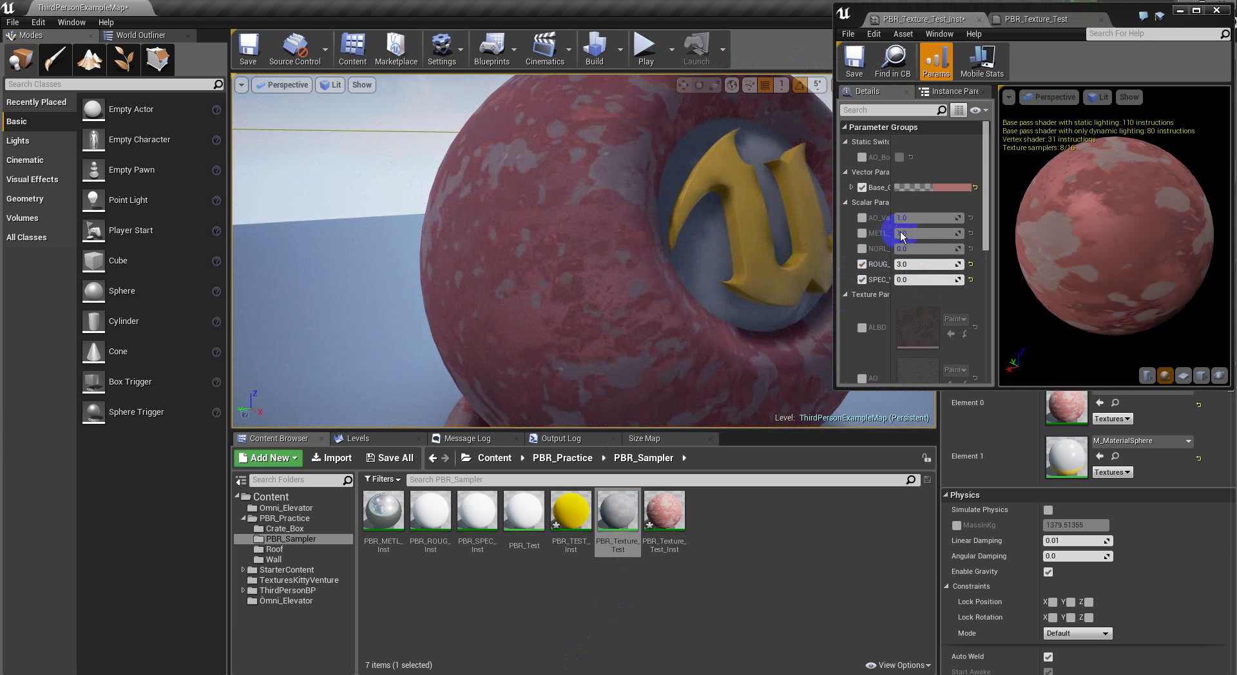
- Enable the NORL_Value override, set it to 1.0, and examine the surface relief on the preview mesh
left_click(863, 249)
left_click(928, 248)
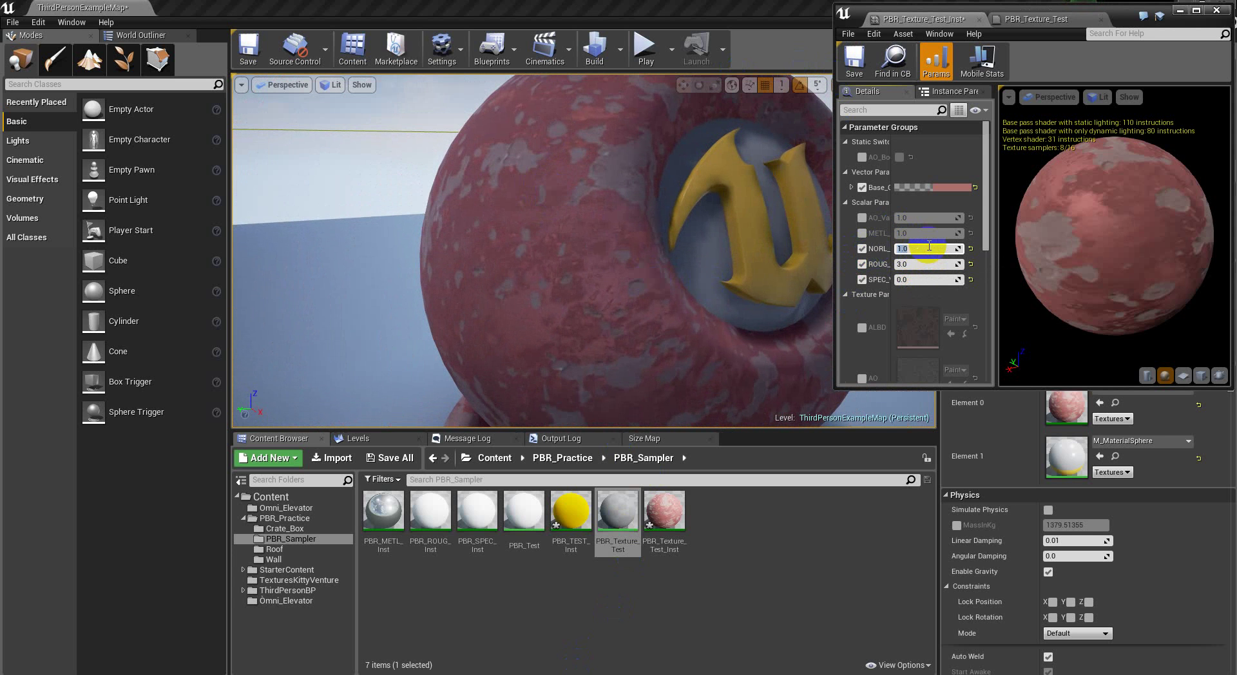
left_click_drag(654, 333, 667, 301)
left_click_drag(583, 332, 528, 315)
- Increase NORL_Value gradually to about 19.23 and examine the relief from around the preview mesh
left_click(925, 249)
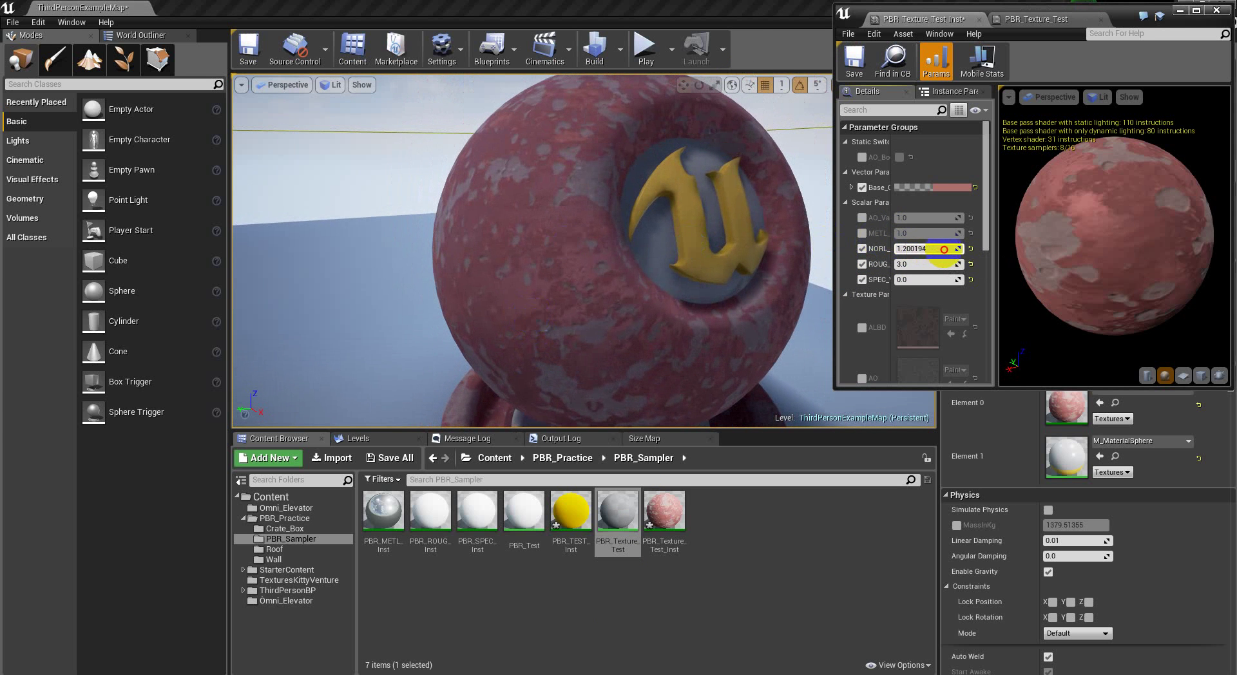
left_click_drag(961, 250, 1177, 265)
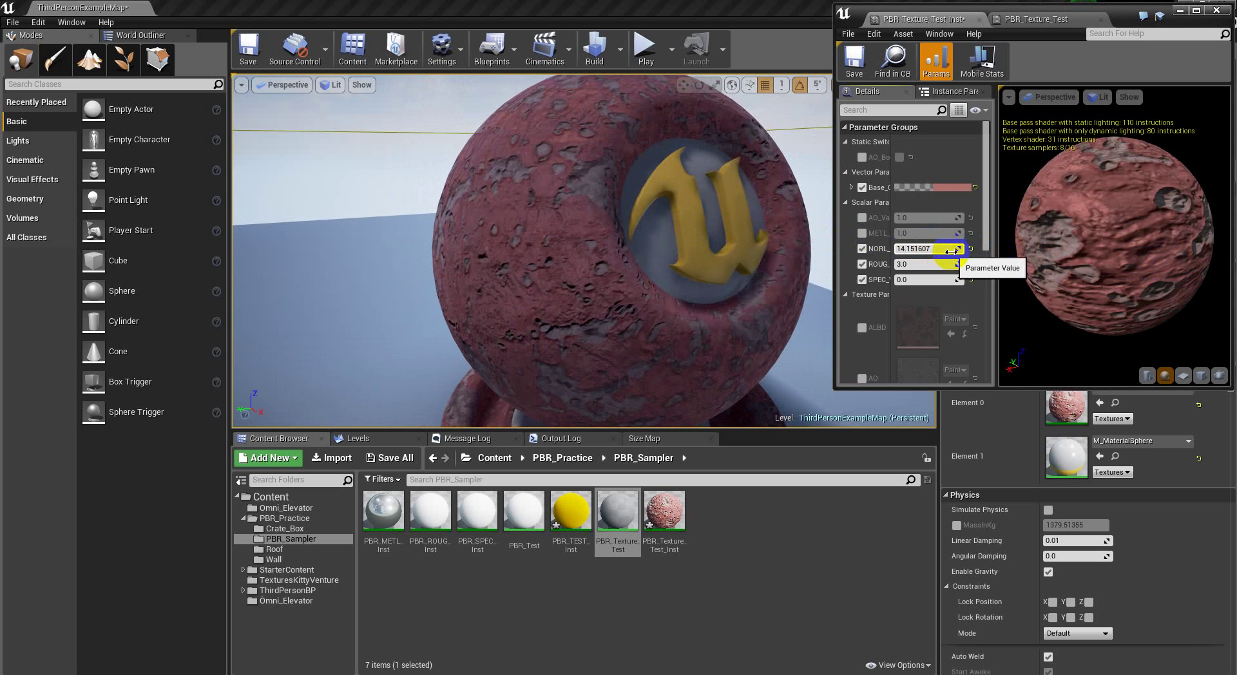
left_click_drag(951, 251, 988, 251)
middle_click_drag(590, 312, 551, 278)
left_click_drag(552, 278, 783, 288, "alt")
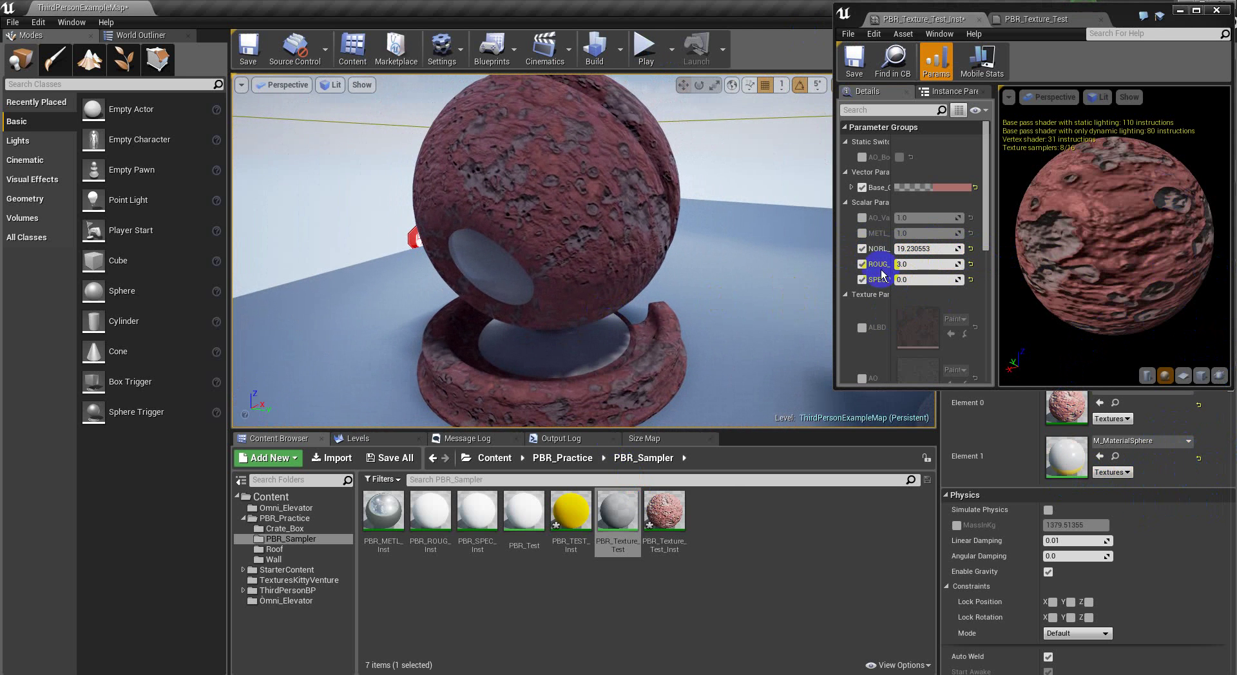
- Toggle the NORL_Value override off and on, set it to 32.0, and inspect the preview mesh
left_click(863, 249)
left_click(863, 249)
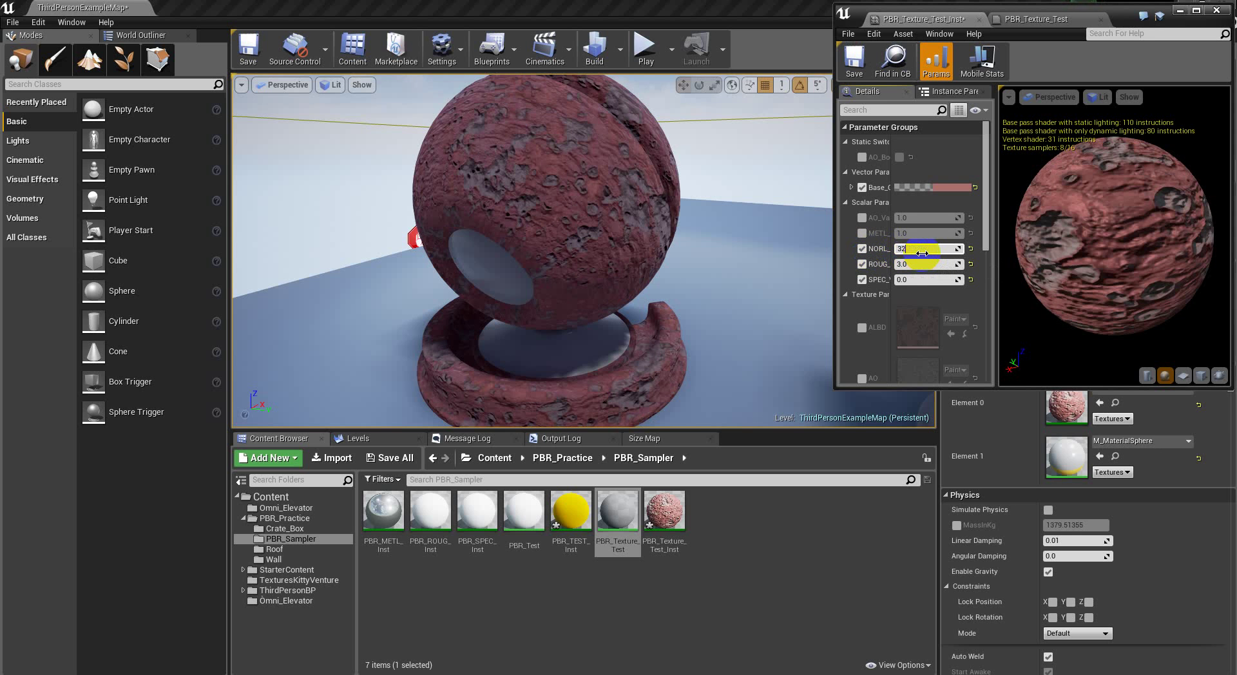
left_click(921, 251)
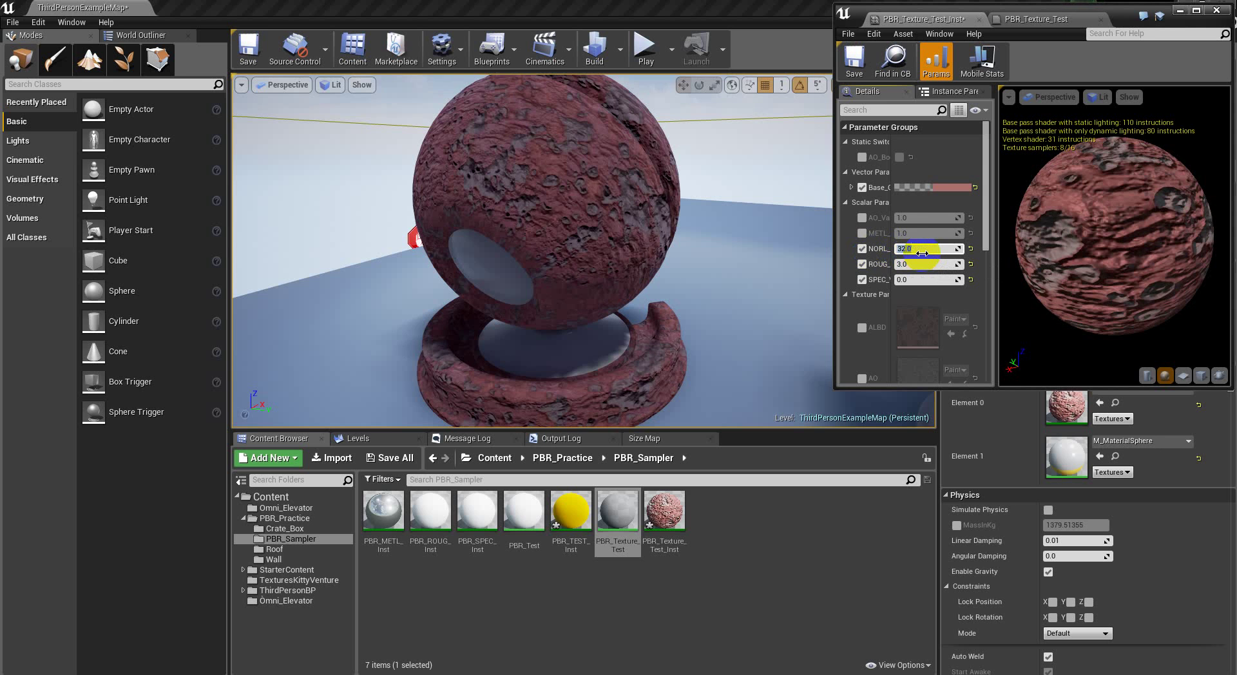
right_click_drag(652, 361, 110, 440)
key("d")
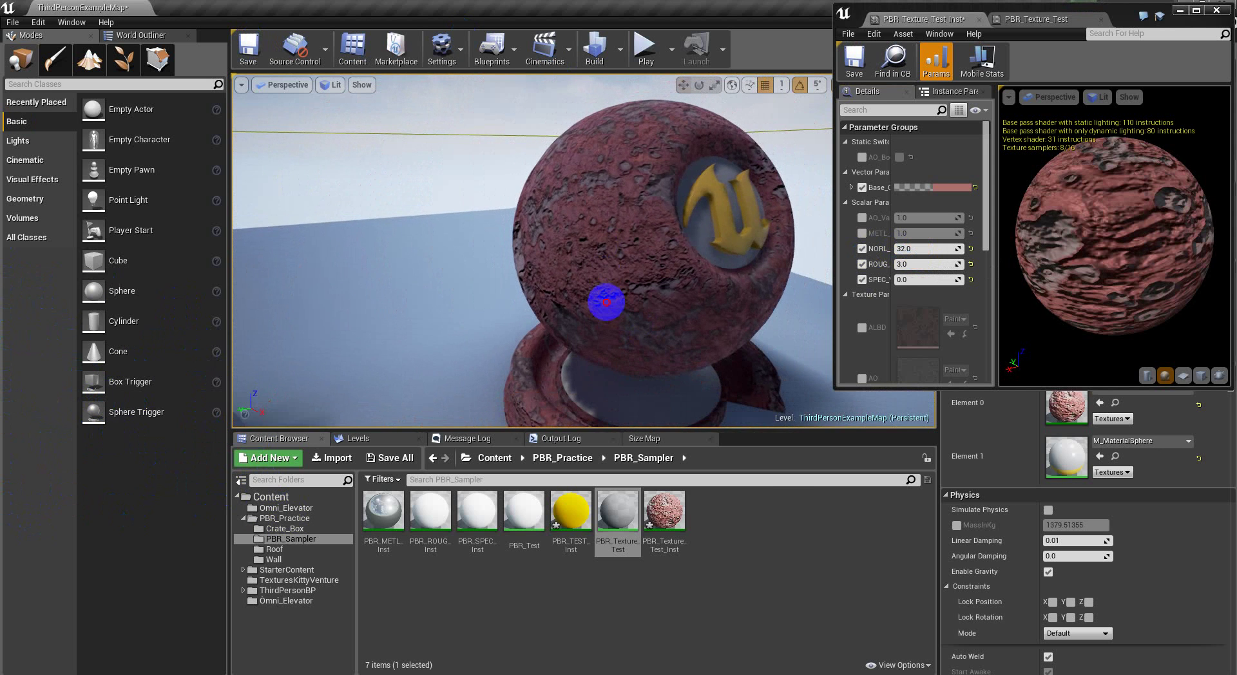
right_click_drag(629, 297, 539, 162)
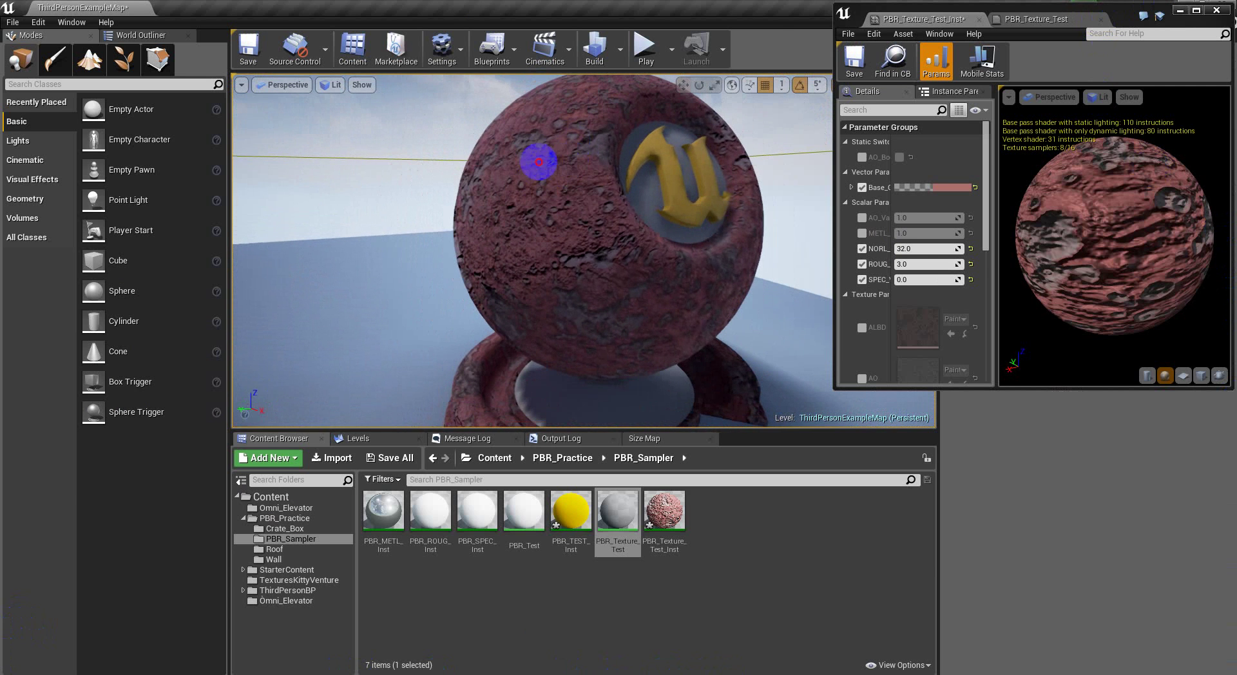
- Set ROUG_Value to 0.5 and examine the surface shine up close on the preview mesh
left_click(926, 265)
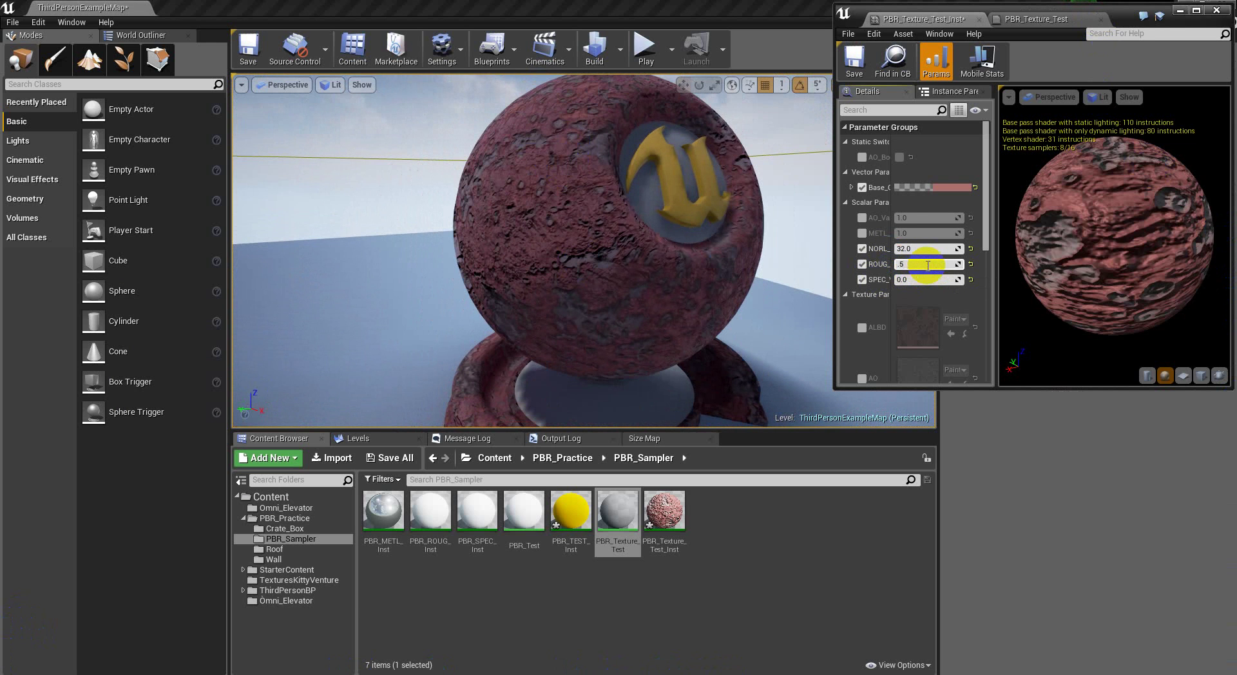
key("Return")
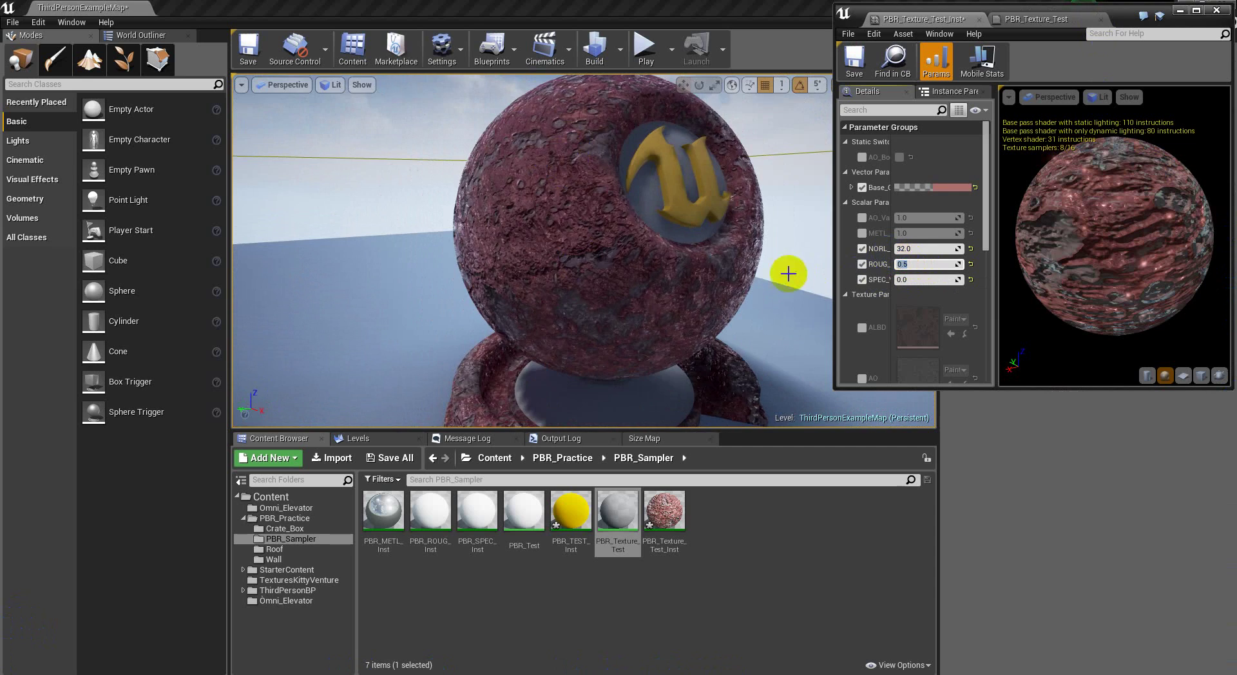
mouse_move(660, 306)
left_mouse_down()
mouse_move(652, 210)
mouse_move(671, 169)
mouse_move(676, 210)
mouse_move(666, 140)
mouse_move(652, 169)
mouse_move(656, 275)
mouse_move(640, 316)
mouse_move(635, 258)
mouse_move(767, 257)
mouse_move(723, 387)
mouse_move(917, 320)
mouse_move(715, 323)
mouse_move(1096, 207)
mouse_move(1107, 293)
mouse_move(990, 289)
mouse_move(917, 408)
mouse_move(1031, 258)
mouse_move(1092, 207)
mouse_move(1026, 122)
mouse_move(1234, 200)
mouse_move(1055, 257)
mouse_move(1197, 166)
mouse_move(1235, 225)
left_mouse_up()
right_click_drag(1236, 225, 1167, 104)
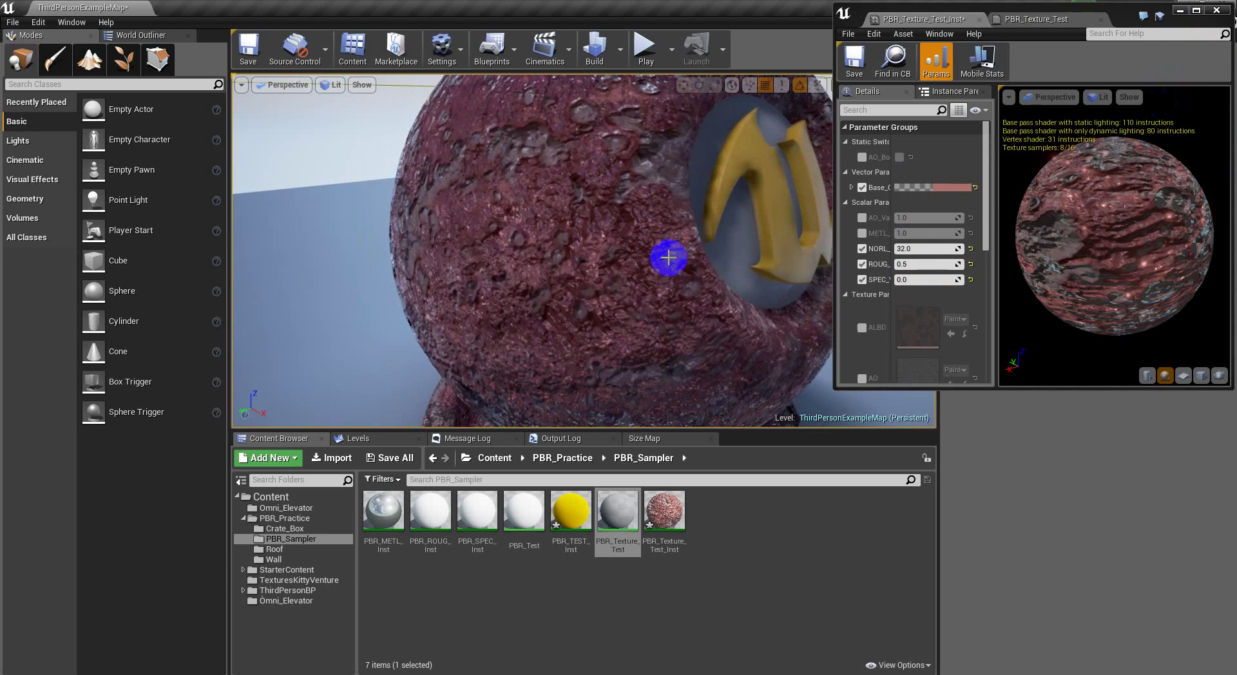
right_click_drag(661, 232, 721, 293)
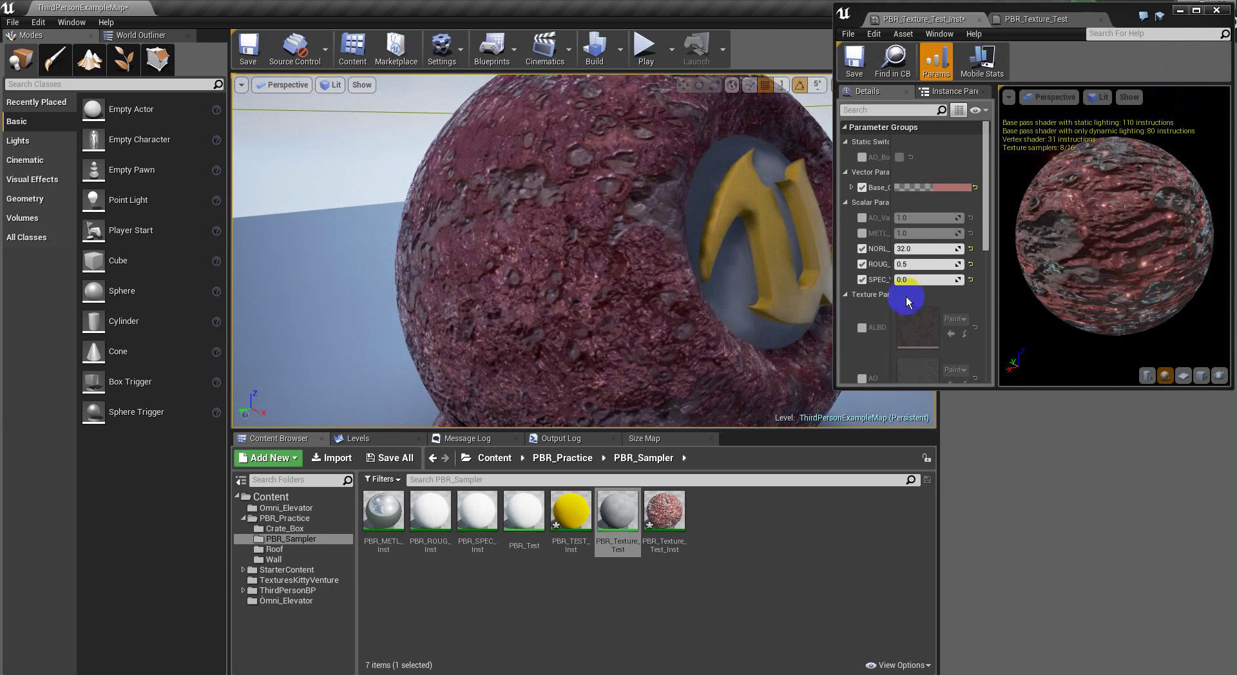
- Set ROUG_Value to 0.0 and inspect the glossiness of the preview mesh
left_click(936, 265)
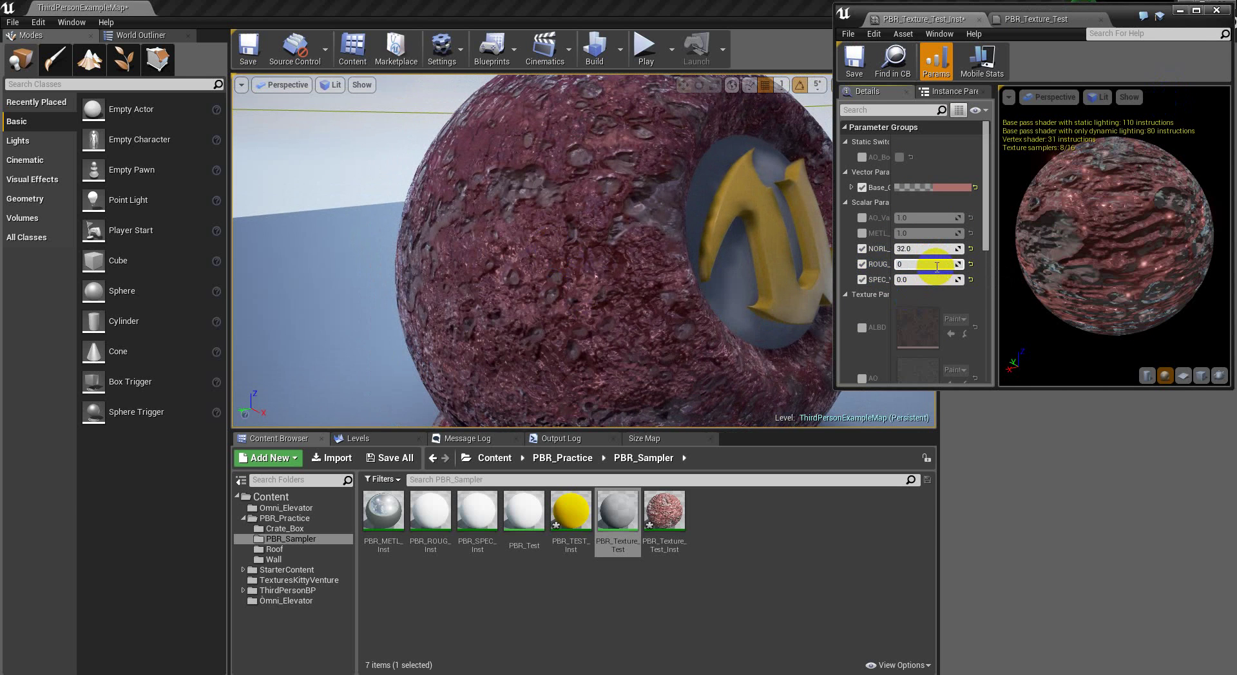
type("0")
key("Return")
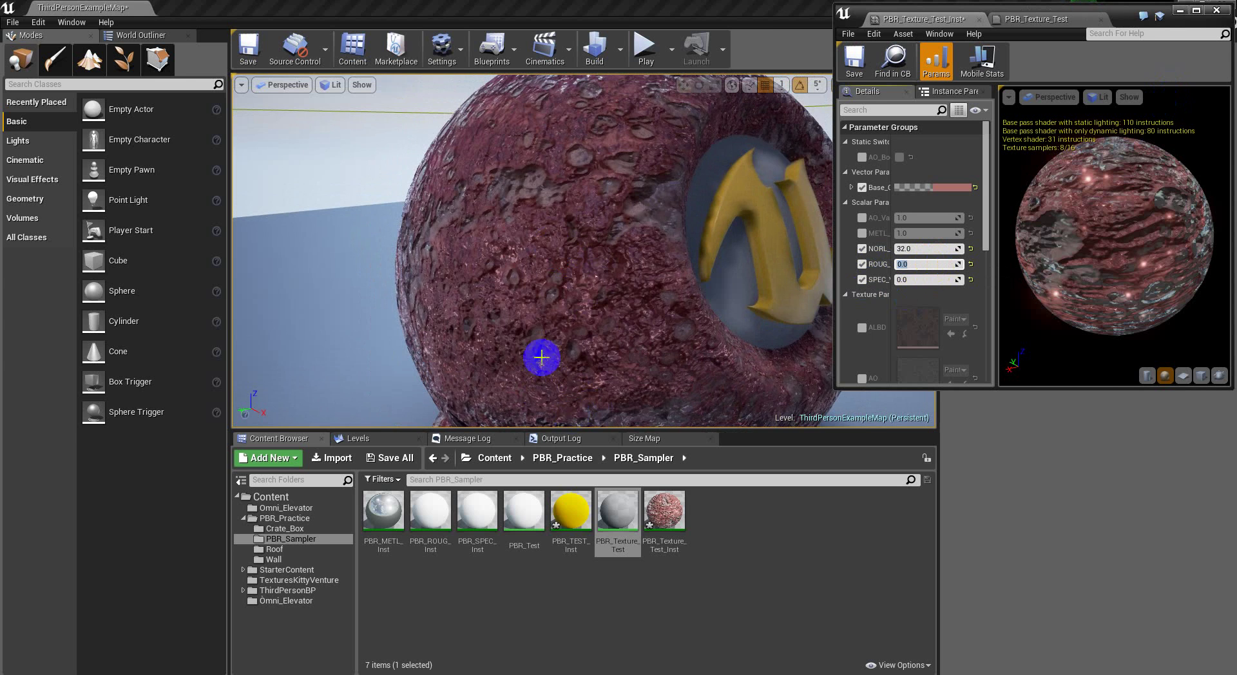
mouse_move(539, 291)
right_mouse_down()
mouse_move(550, 469)
mouse_move(577, 523)
mouse_move(547, 428)
mouse_move(527, 276)
right_mouse_up()
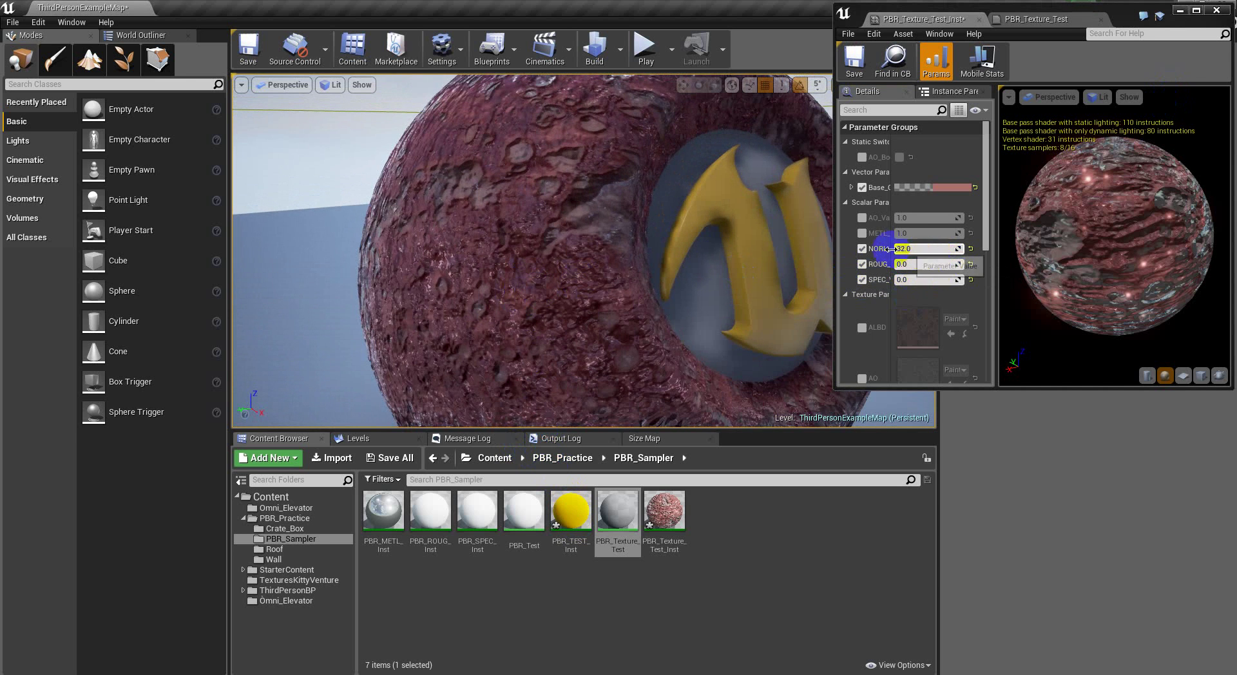
- Disable the NORL_Value override, inspect the preview mesh, and enable the METL_Value override with 0.0
left_click(862, 249)
mouse_move(544, 248)
right_mouse_down()
mouse_move(545, 445)
mouse_move(561, 434)
mouse_move(557, 239)
right_mouse_up()
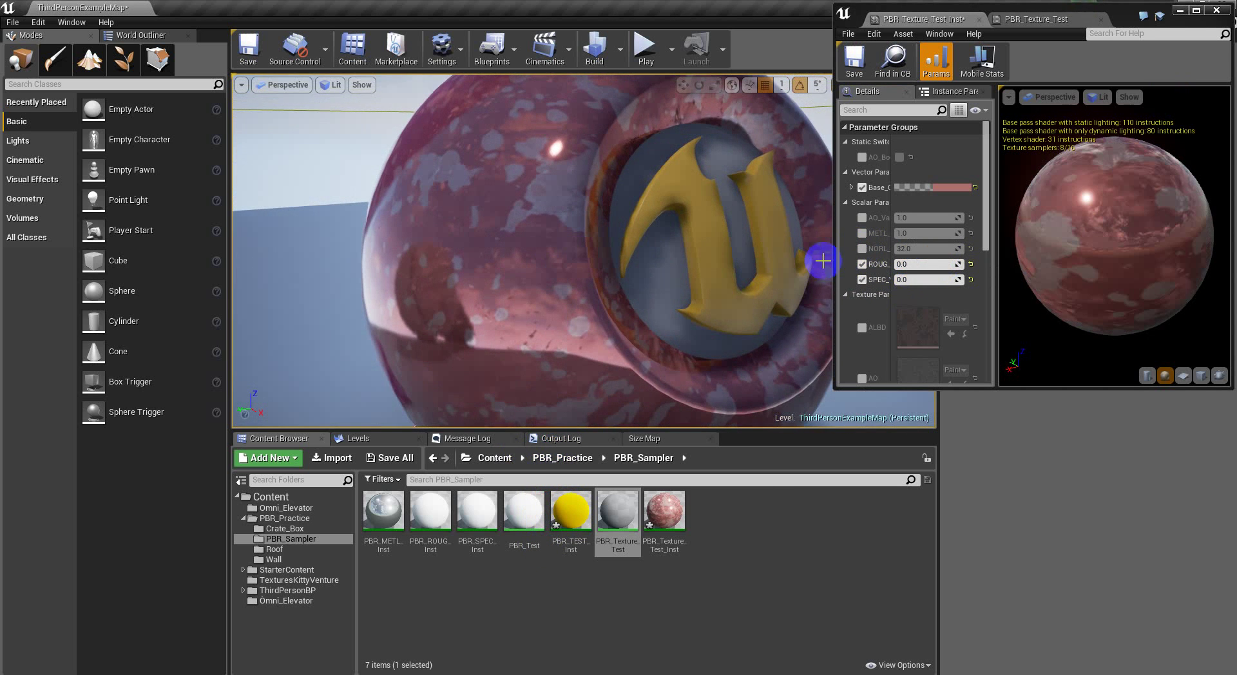
left_click(862, 233)
key("Return")
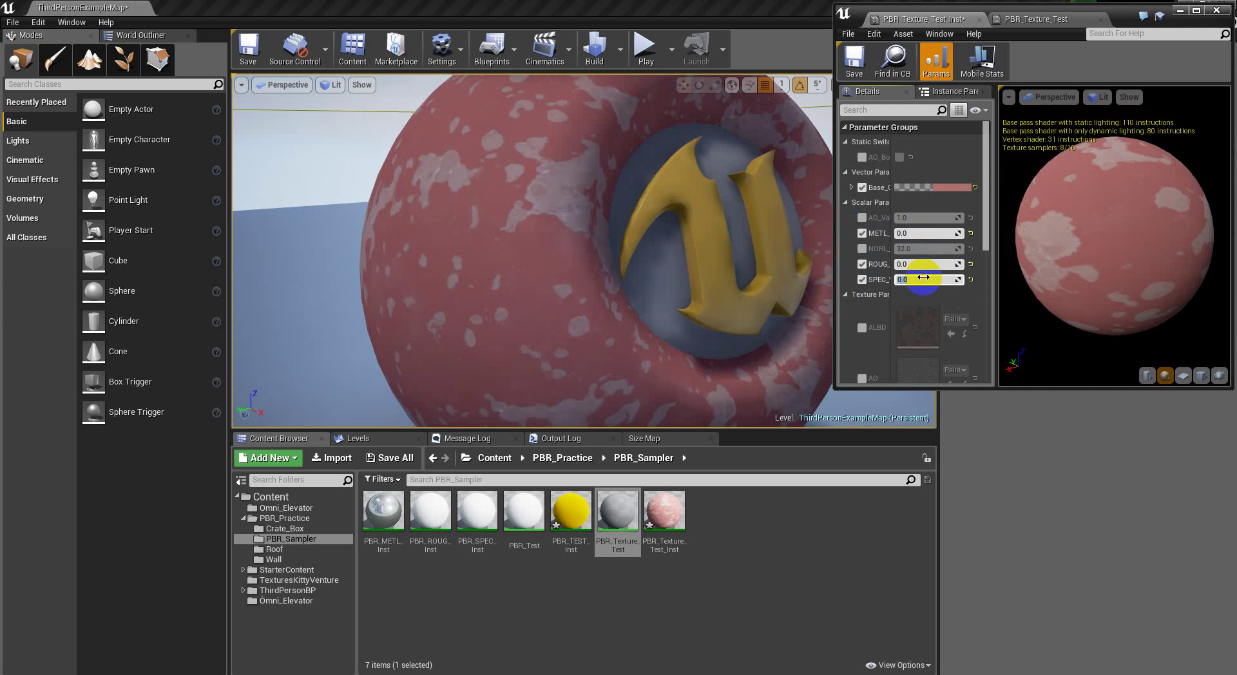
- Set SPEC_Value to 1.0, raise it to about 3.33, and inspect the reflections on the preview mesh
key("Return")
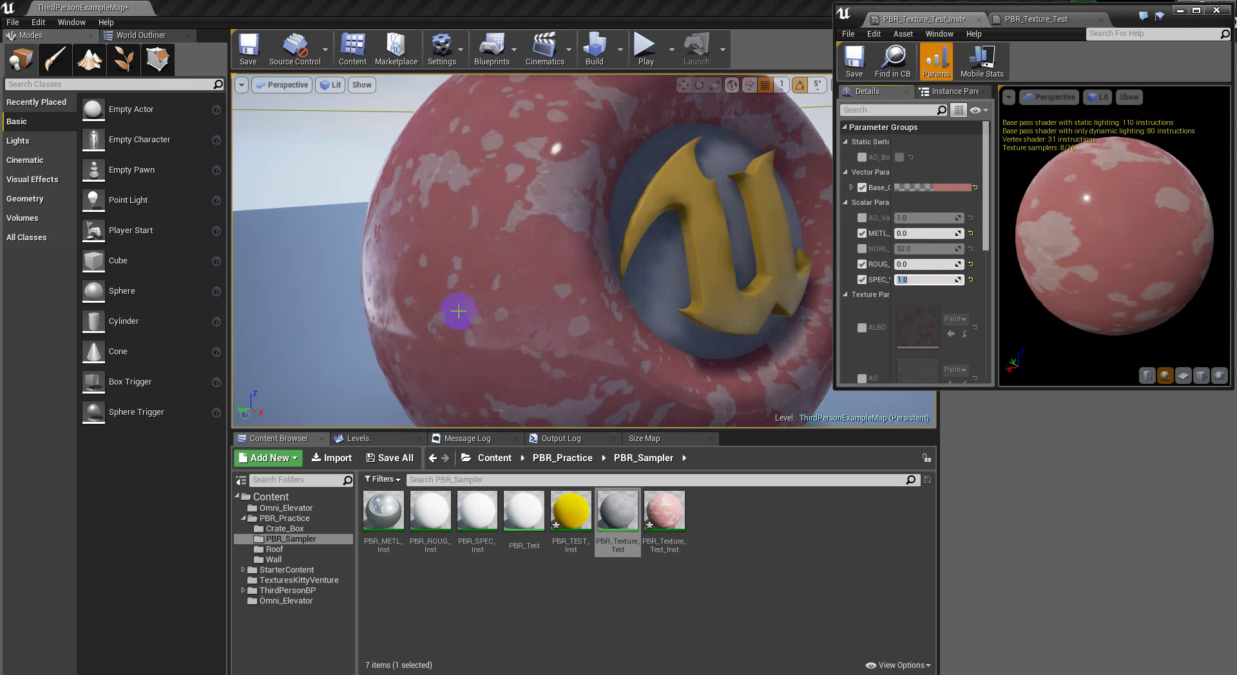
left_click_drag(518, 241, 514, 353)
left_click_drag(920, 281, 1010, 283)
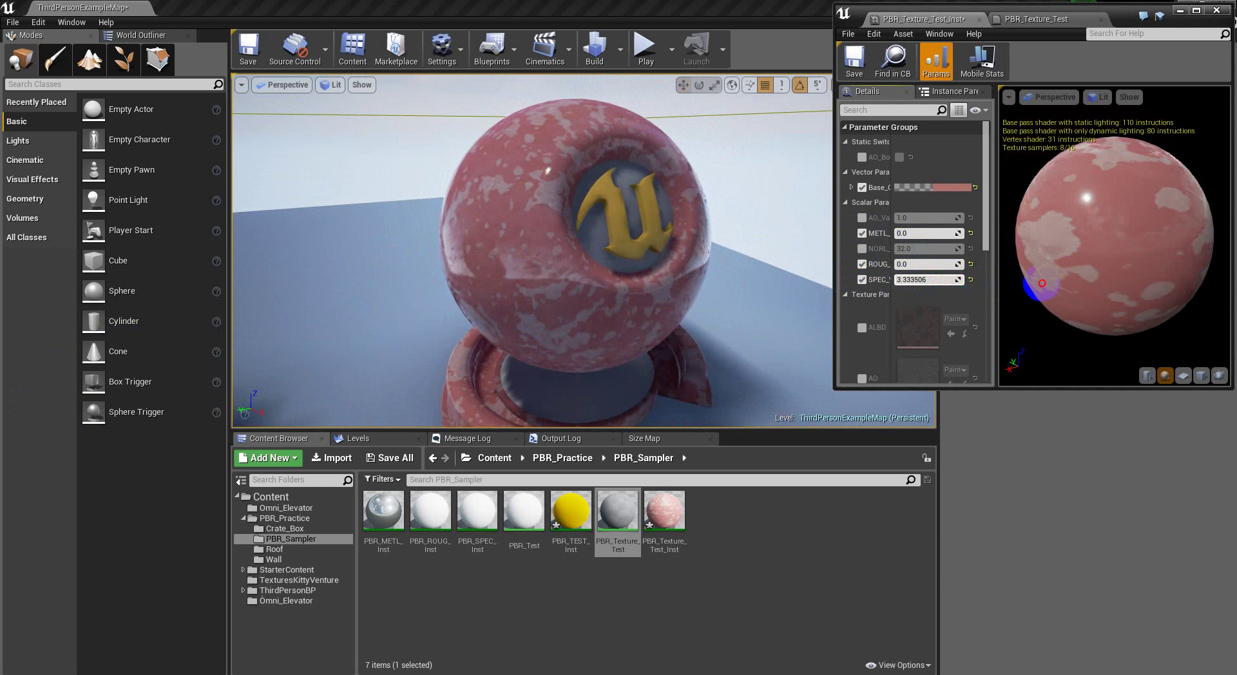
left_click_drag(639, 318, 830, 263)
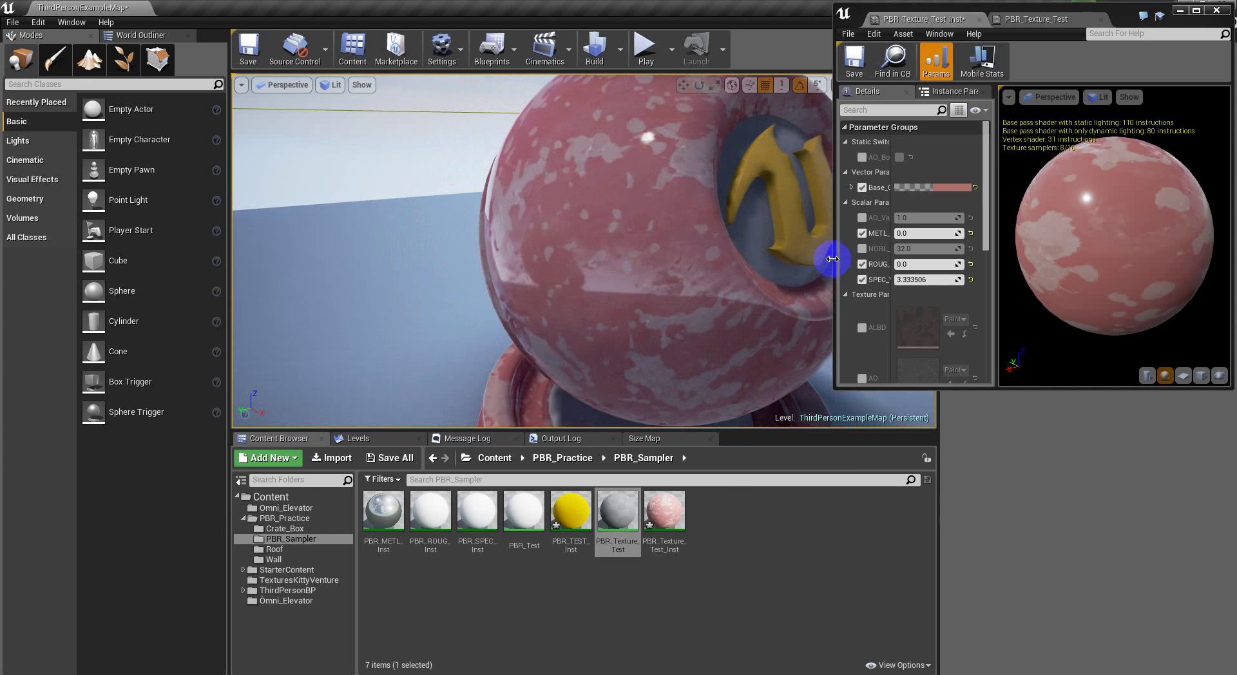
- Change the base colour parameter to black with zero saturation and value, and view the result on the preview mesh
left_click(954, 190)
left_click(855, 353)
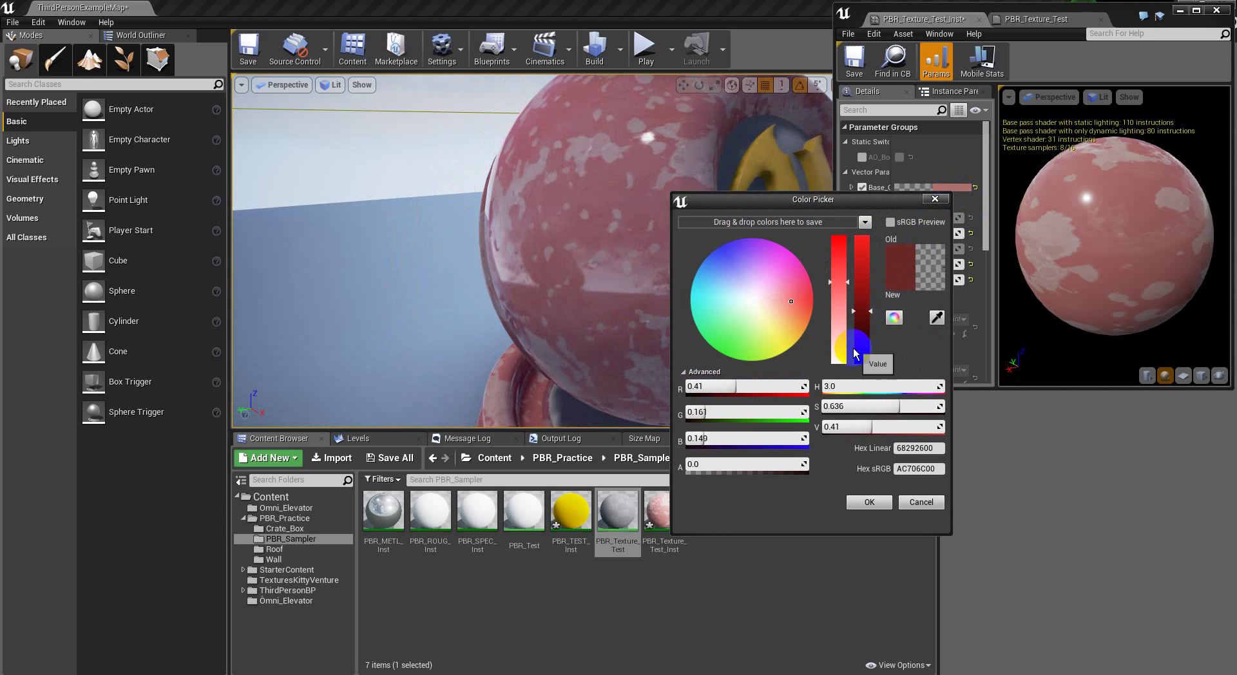
left_click(838, 361)
left_click(880, 502)
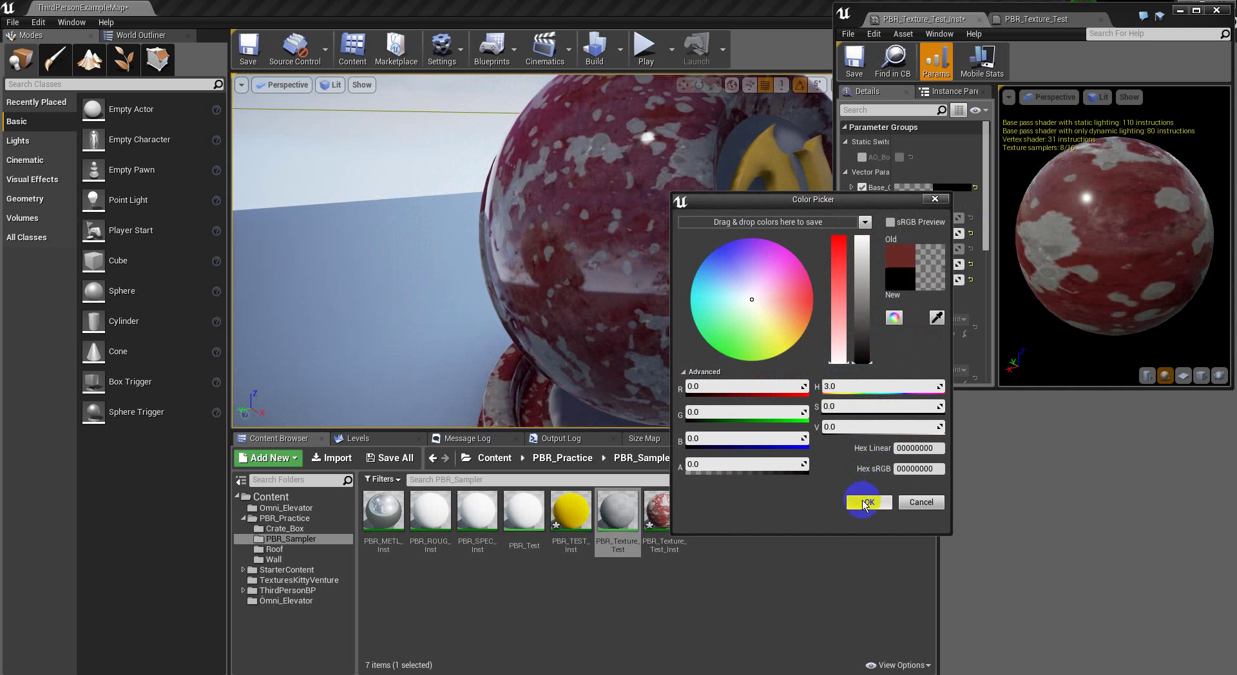
left_click(865, 501)
mouse_move(651, 238)
left_mouse_down()
mouse_move(666, 288)
mouse_move(673, 239)
left_mouse_up()
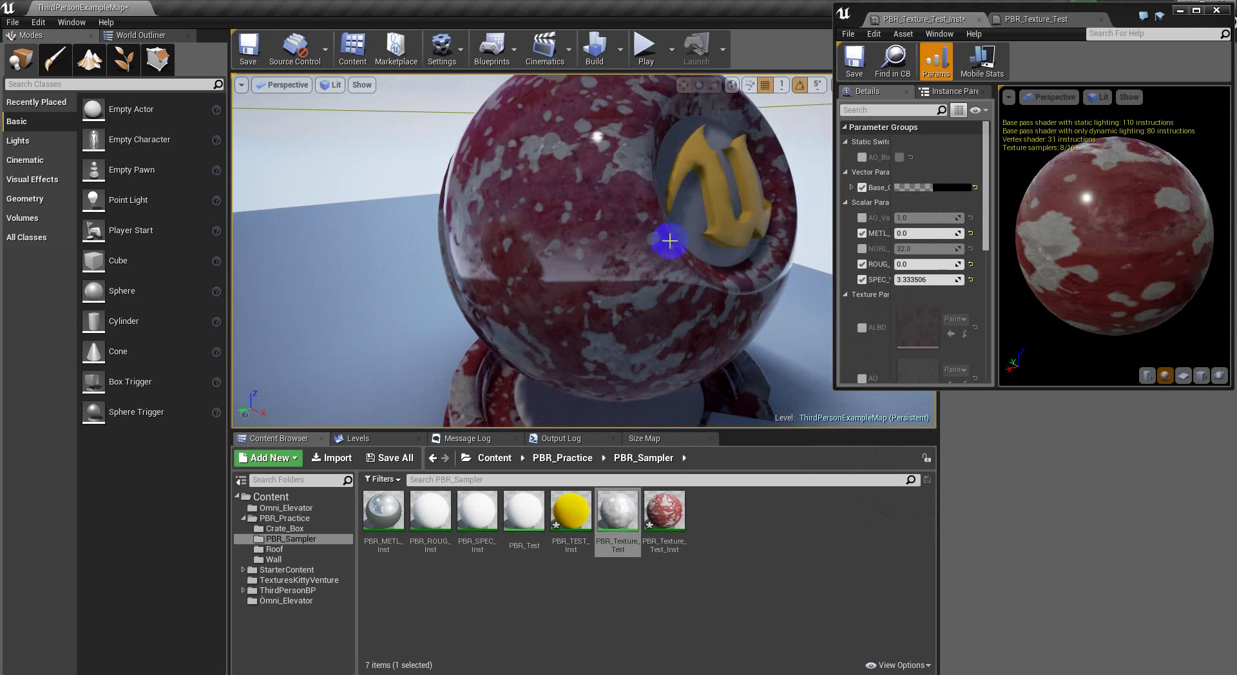
- Enable the ALBD texture override, assign PaintedConcrete_ROUG from the Wall folder to it, and inspect the preview mesh
scroll(941, 281, "down", 2)
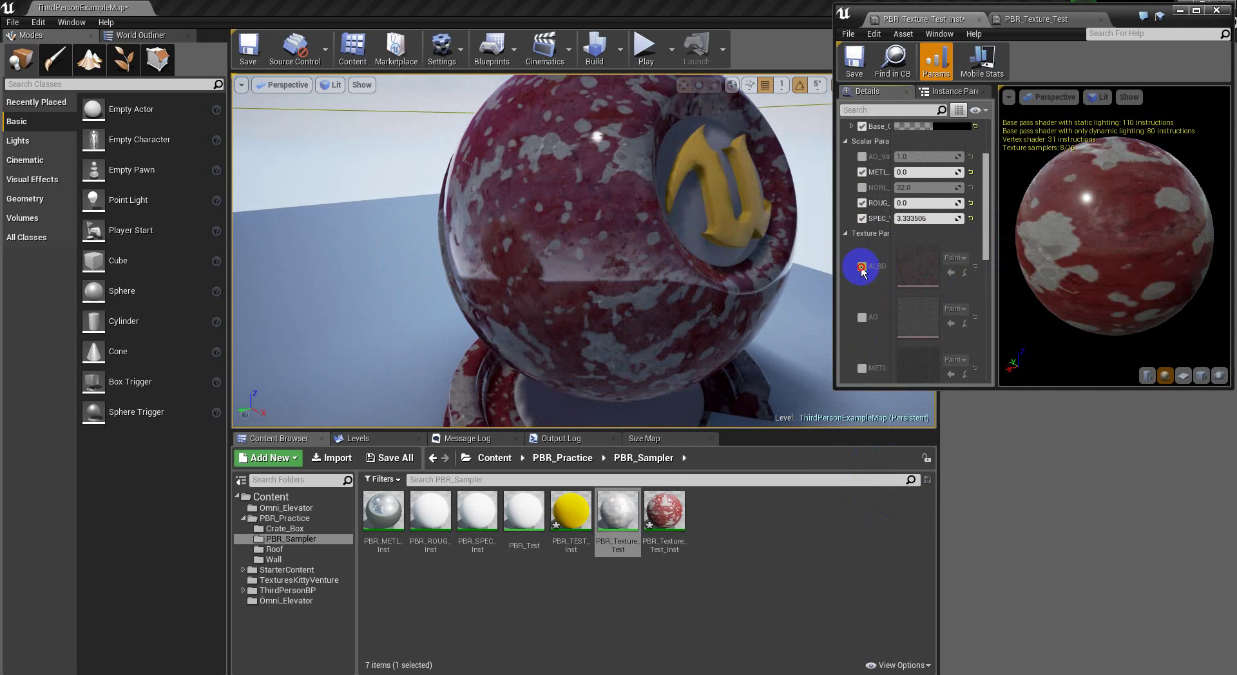
left_click(862, 266)
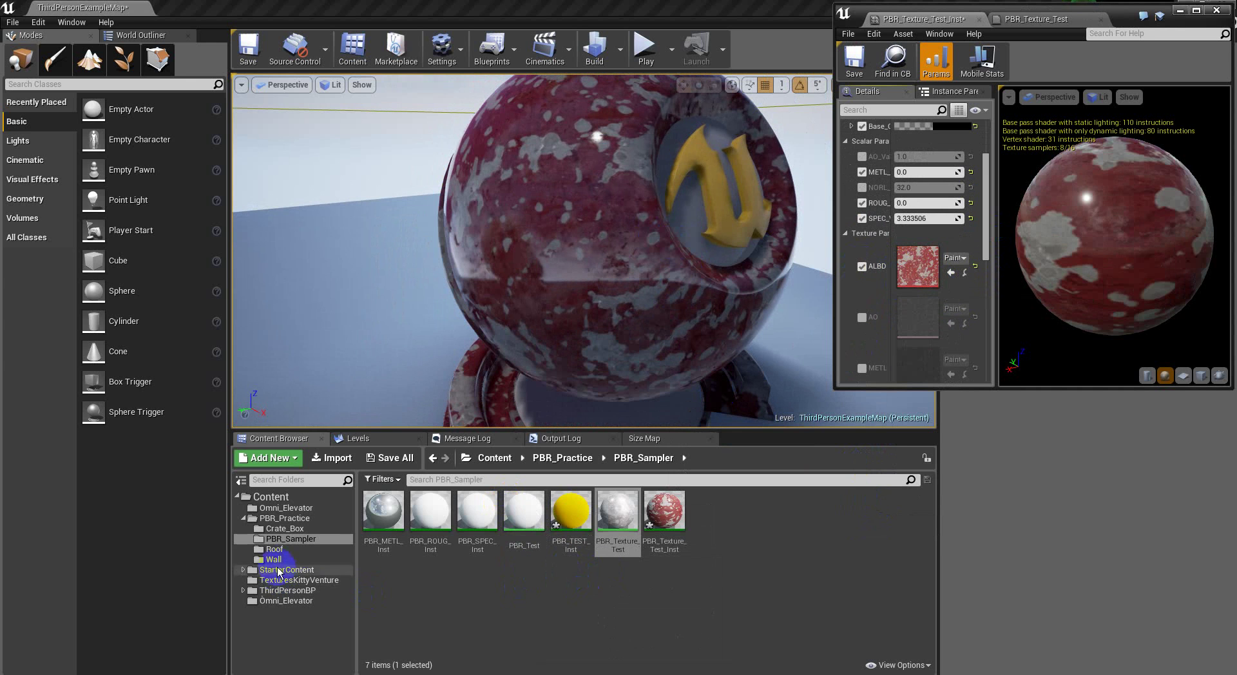
left_click(296, 558)
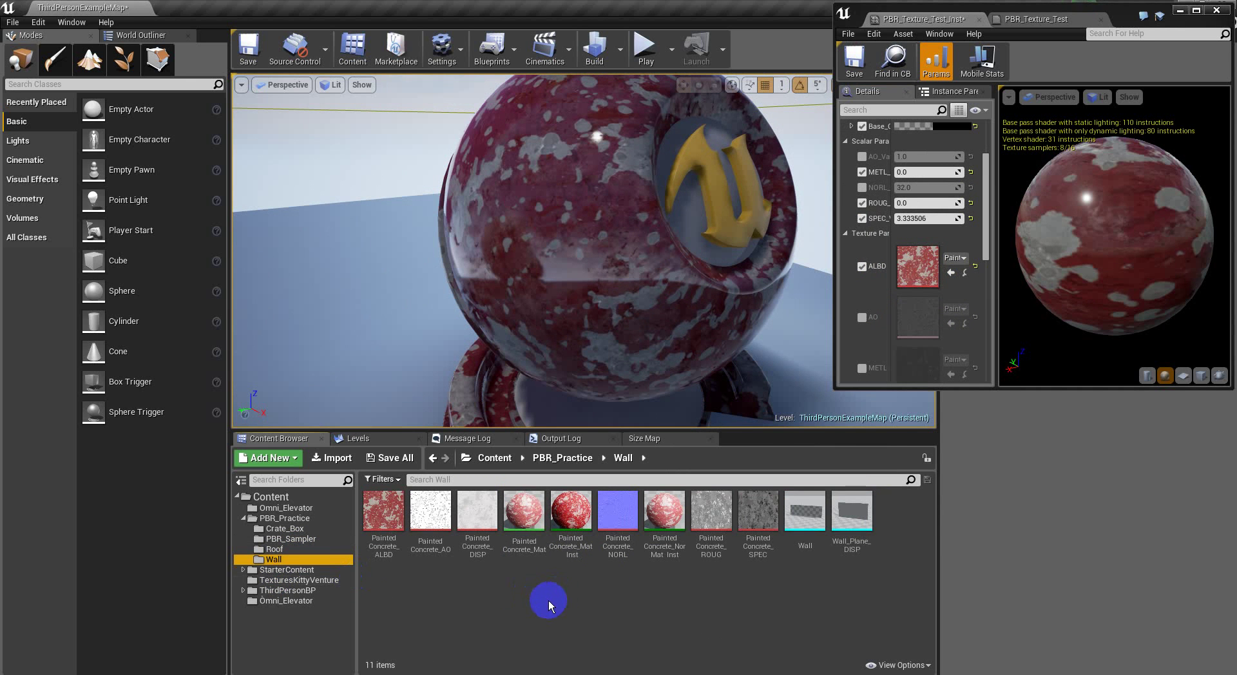
left_click(712, 519)
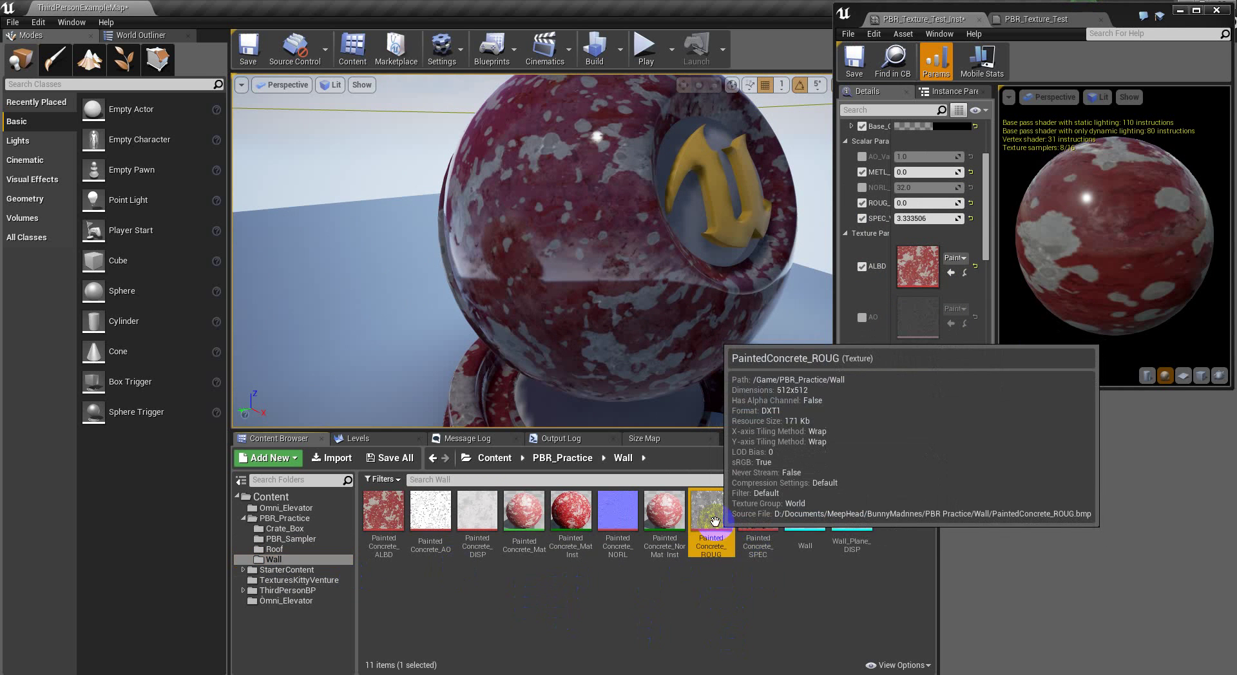
left_click(951, 272)
left_click_drag(574, 326, 583, 247)
- Assign PaintedConcrete_SPEC to the ALBD texture parameter and toggle its override off and on to compare the look
left_click(758, 511)
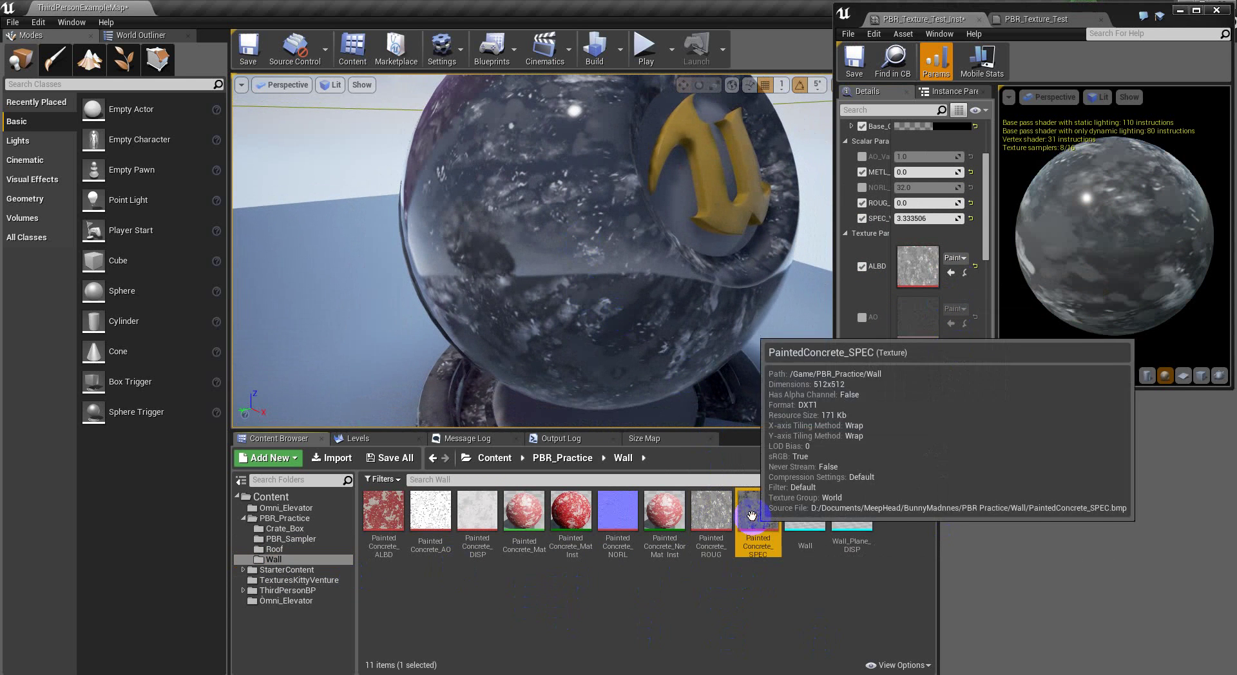
left_click(952, 273)
left_click_drag(600, 267, 572, 298)
left_click(864, 269)
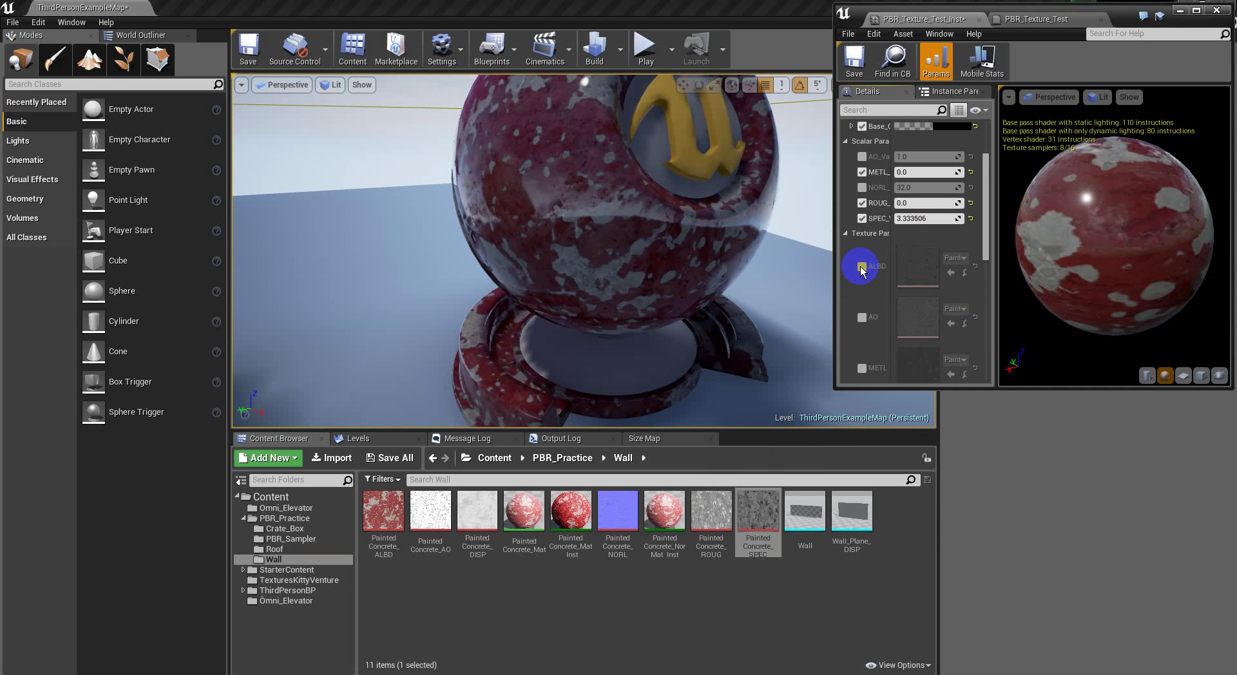
left_click(861, 267)
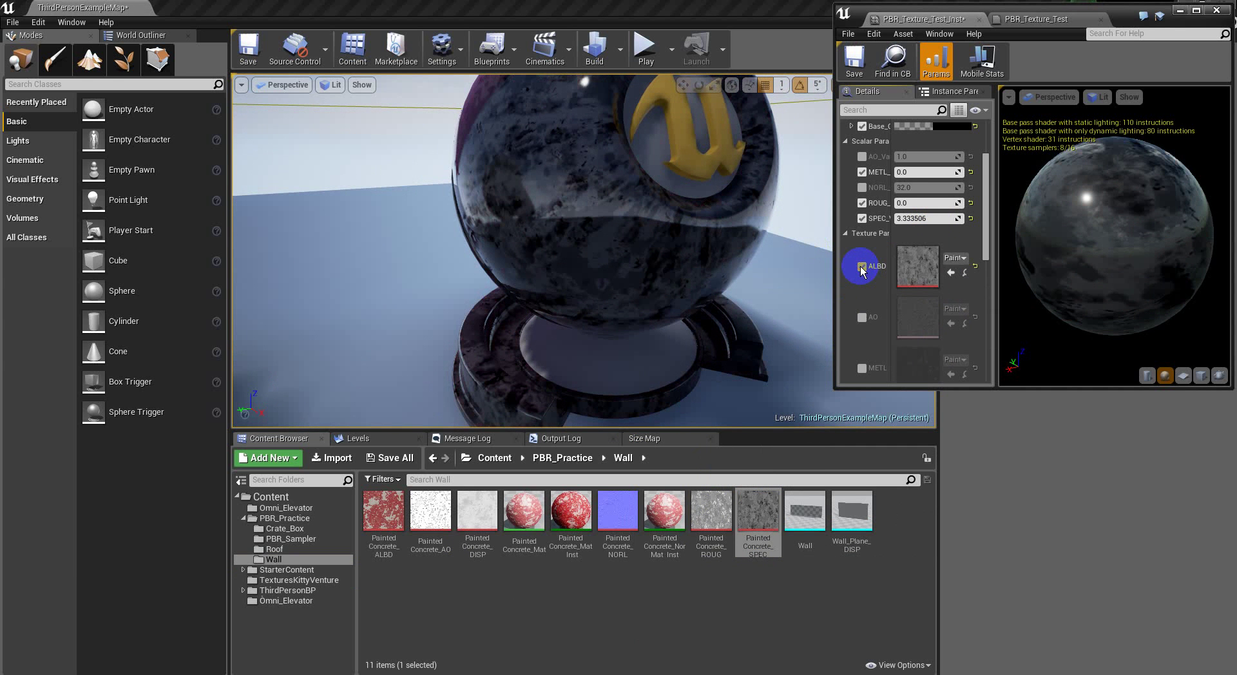
left_click_drag(720, 326, 683, 220)
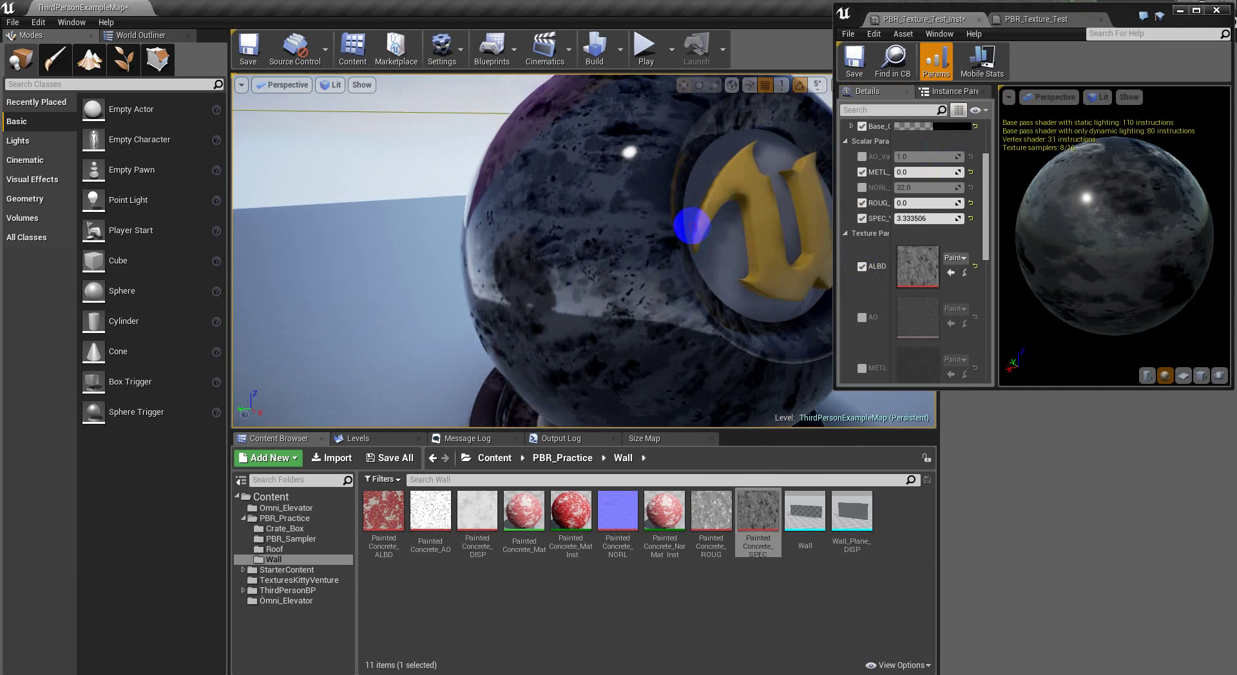
- Set METL_Value to 1.0 and SPEC_Value to 0.0, and inspect the metallic look of the preview mesh
left_click_drag(988, 195, 974, 171)
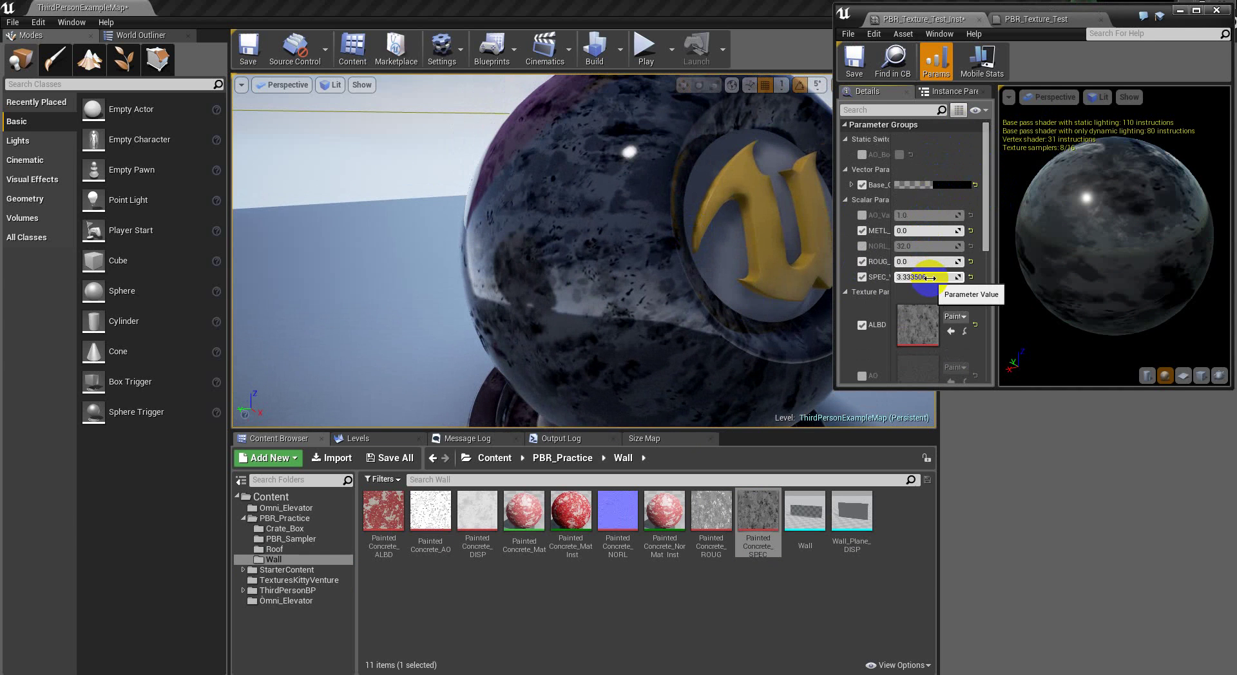
left_click(932, 233)
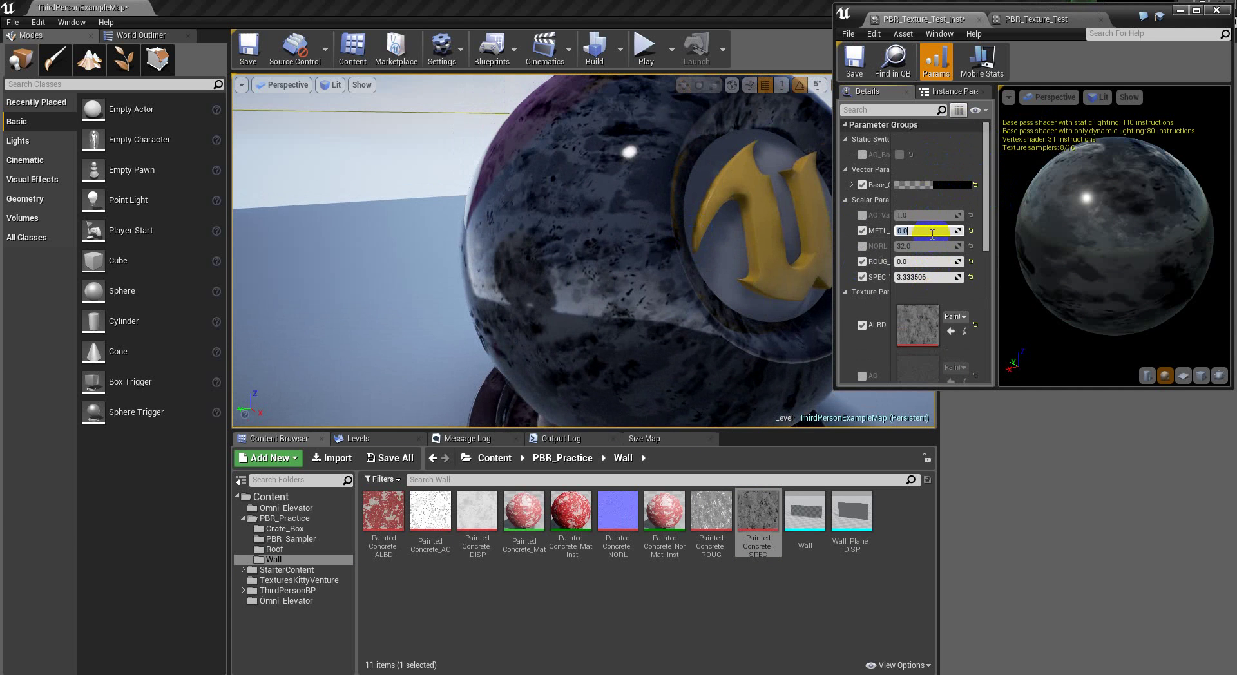
type("1")
key("Return")
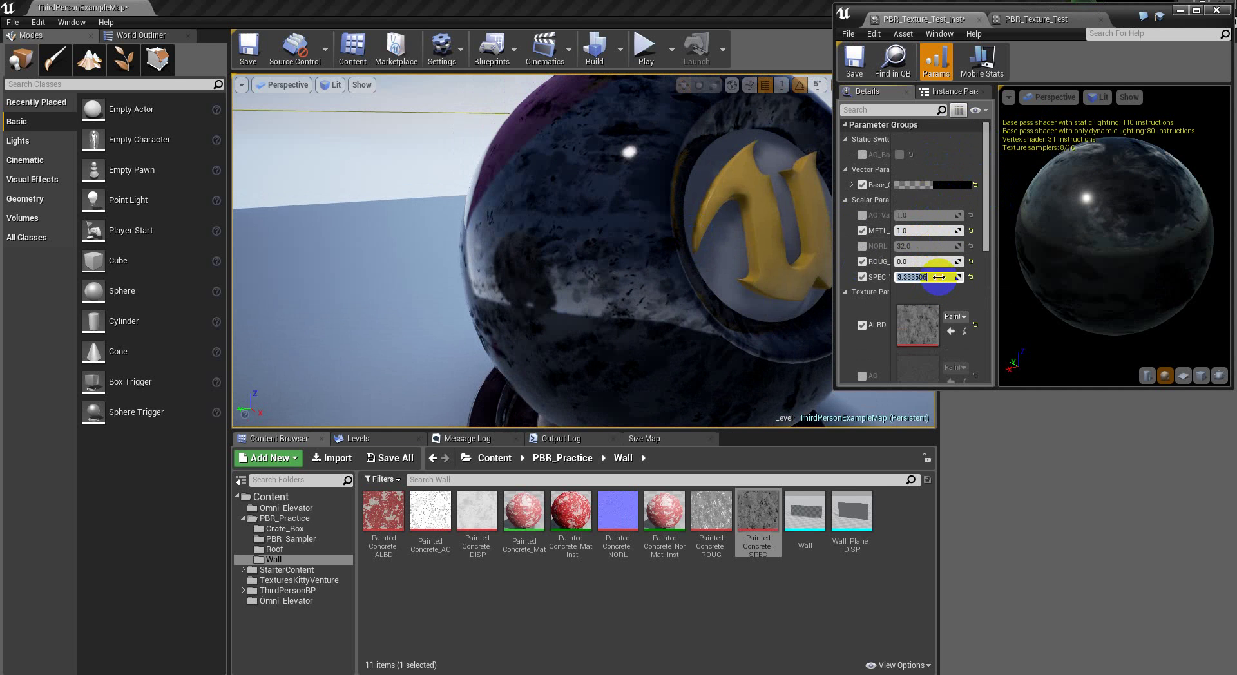
key("Return")
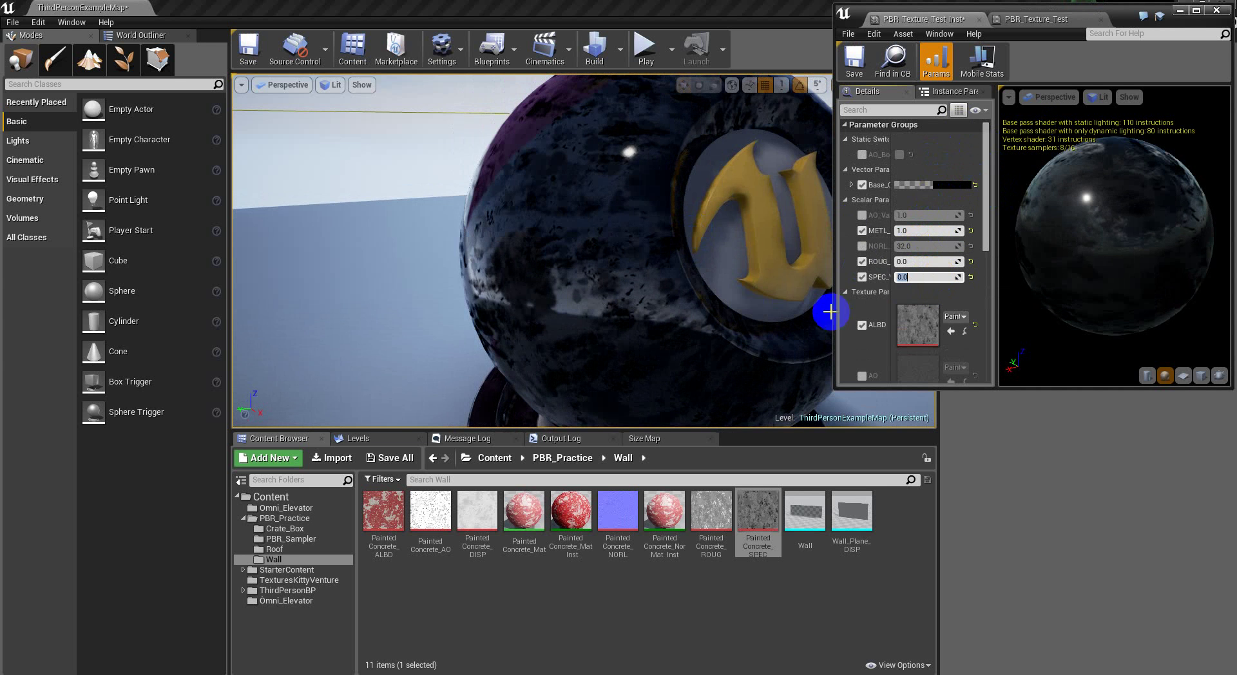
right_click_drag(636, 254, 630, 356)
- Set SPEC_Value to 1.0 and METL_Value to 0.0, and view the non-metallic surface on the preview mesh
left_click(928, 278)
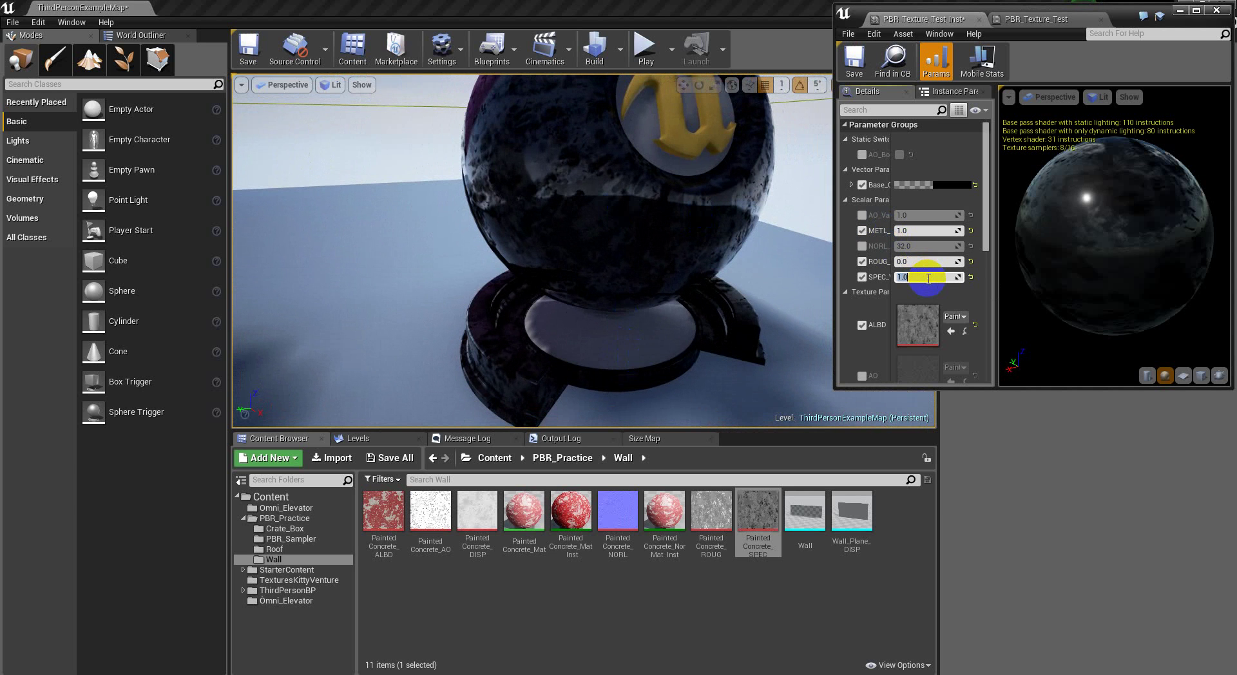
left_click(939, 232)
type("0")
key("Return")
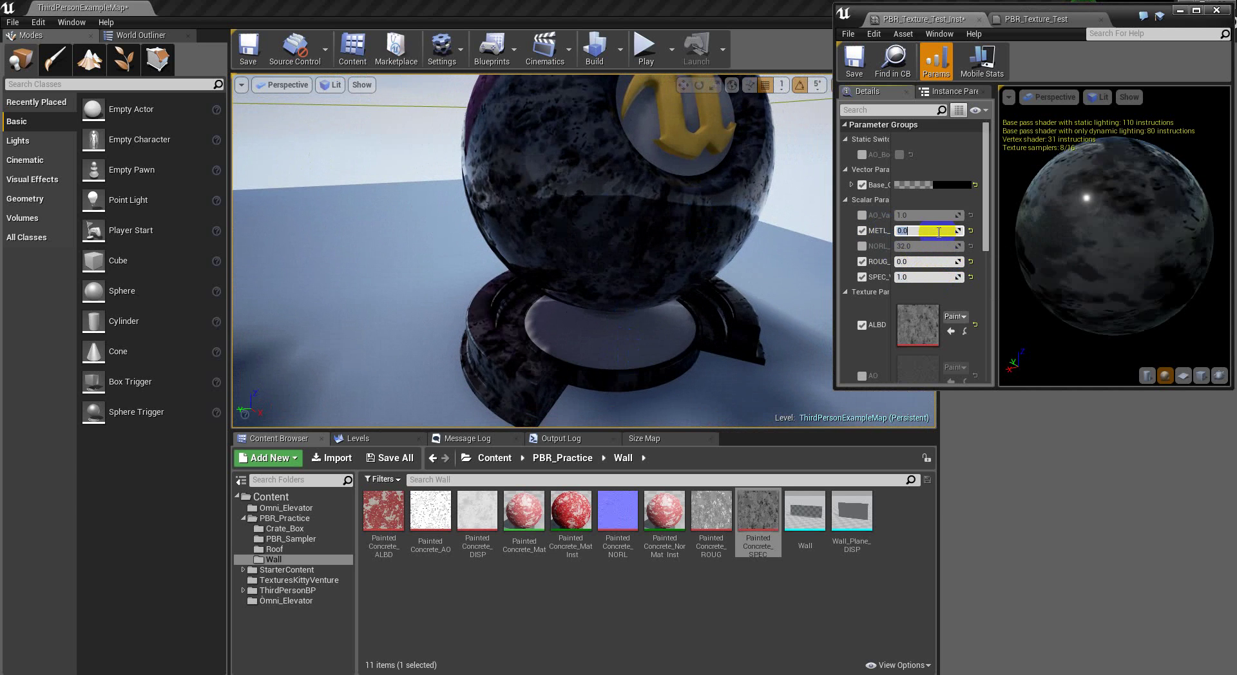
left_click_drag(652, 261, 578, 276)
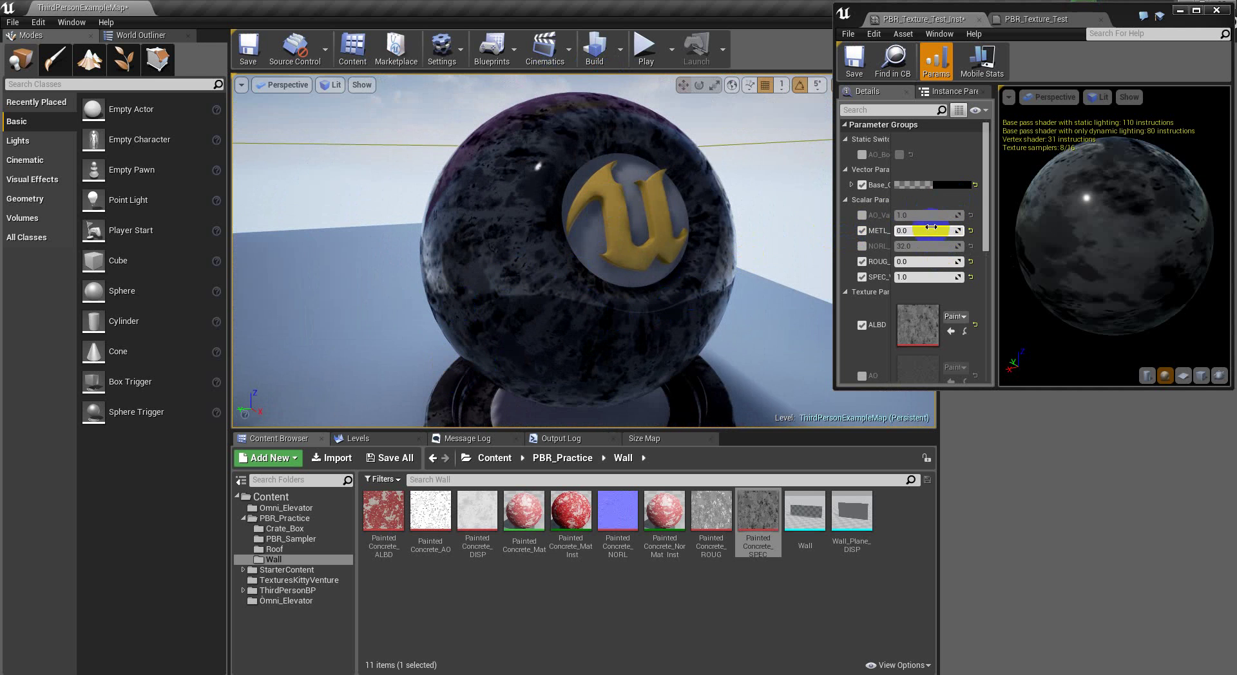
- Re-enable the NORL_Value override at 32.0 and examine the surface relief from around the preview mesh
left_click(863, 246)
left_click_drag(629, 271, 810, 269)
right_click_drag(810, 270, 1174, 173)
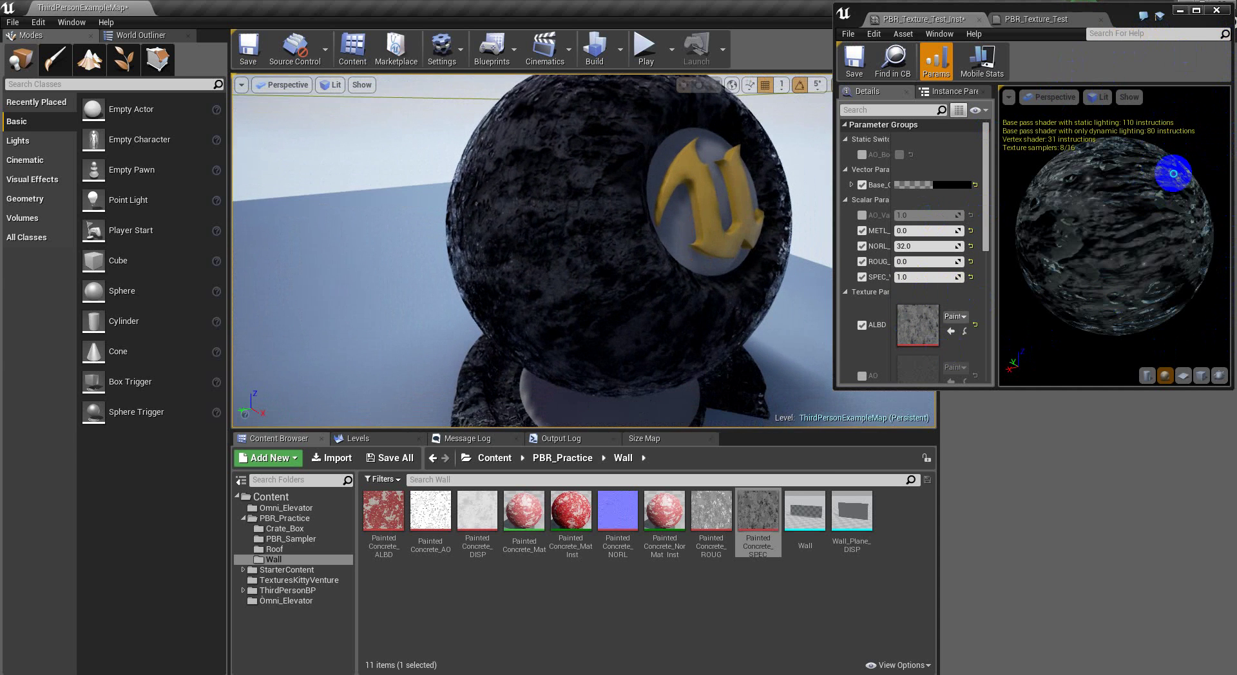
mouse_move(600, 222)
right_mouse_down()
mouse_move(591, 199)
mouse_move(593, 216)
right_mouse_up()
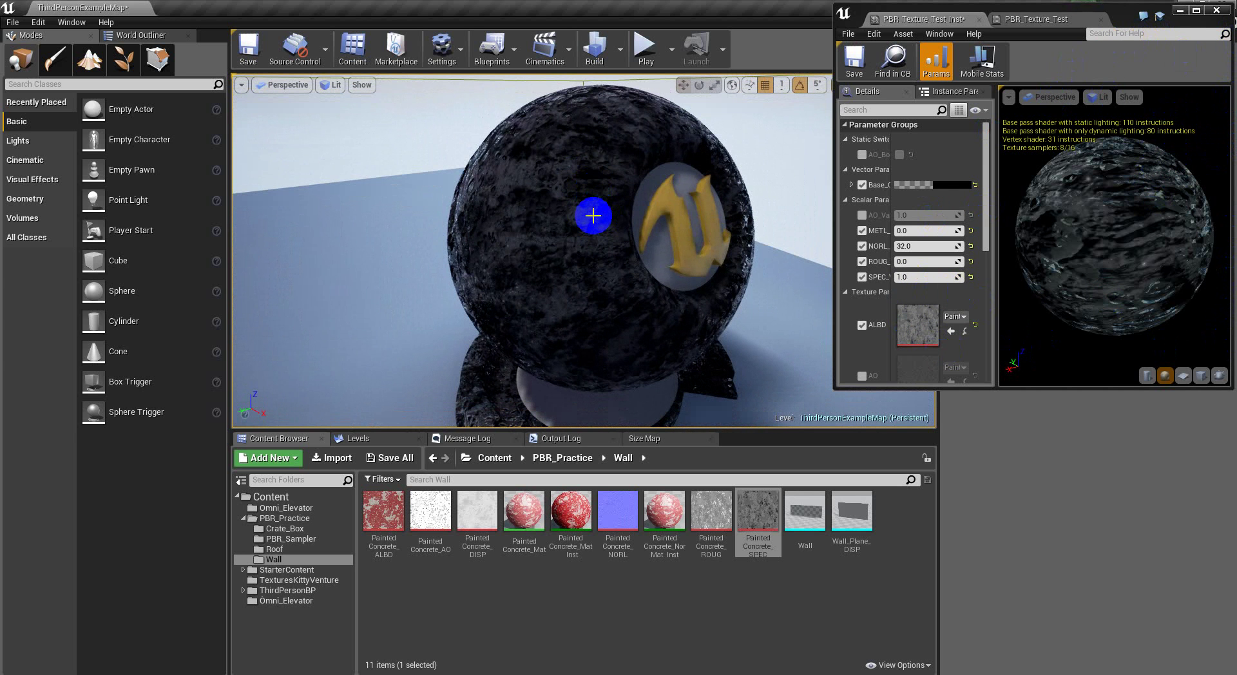
mouse_move(577, 254)
right_mouse_down()
mouse_move(586, 215)
mouse_move(571, 323)
mouse_move(570, 260)
right_mouse_up()
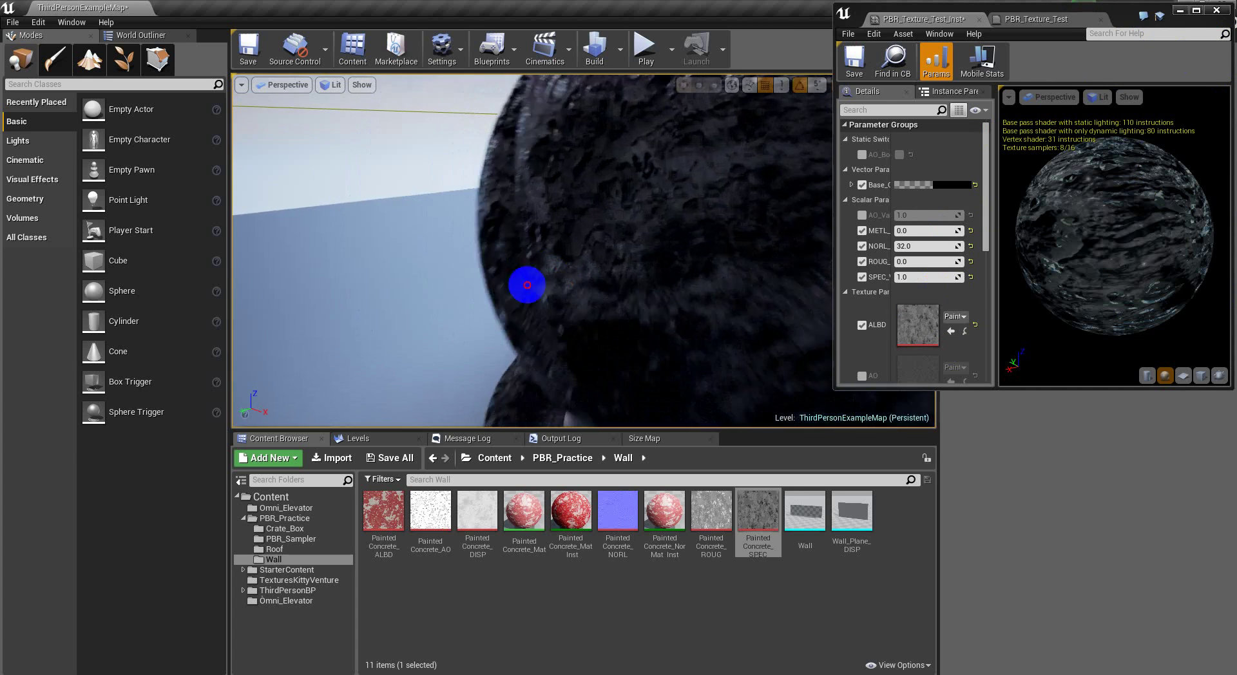